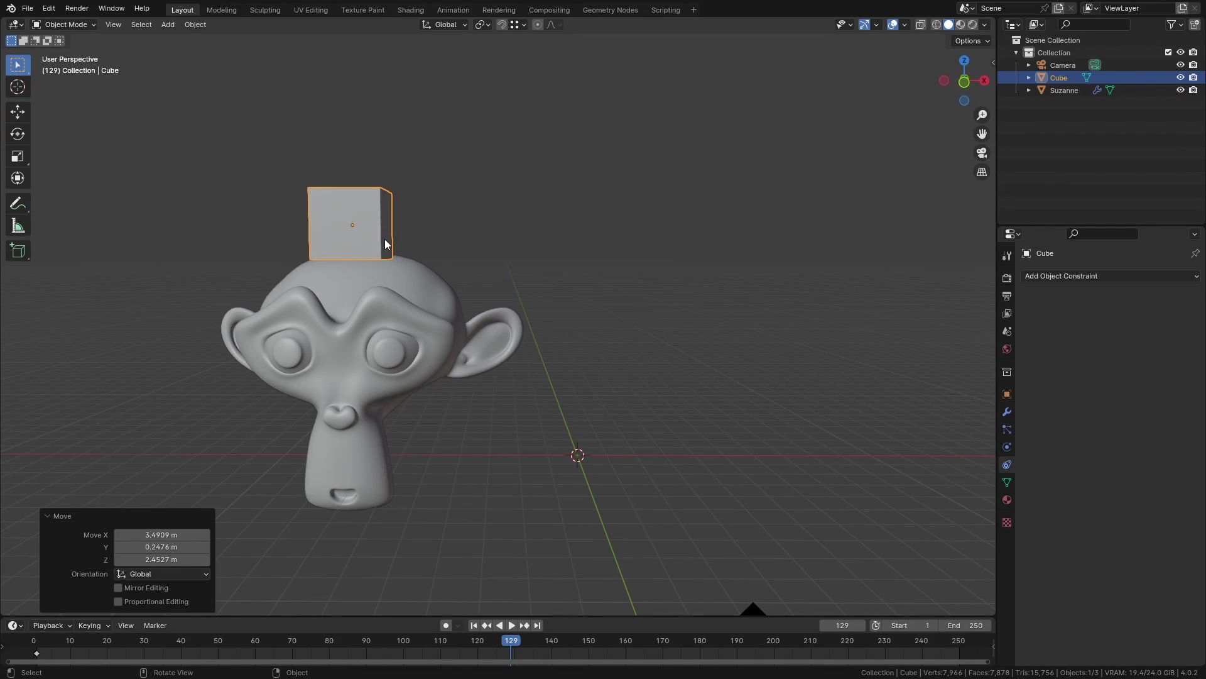
- Parent the cube to Suzanne (Object) and test it with cancelled rotations and scaling
{"action": "left_click", "coordinate": [360, 331], "text": "shift"}
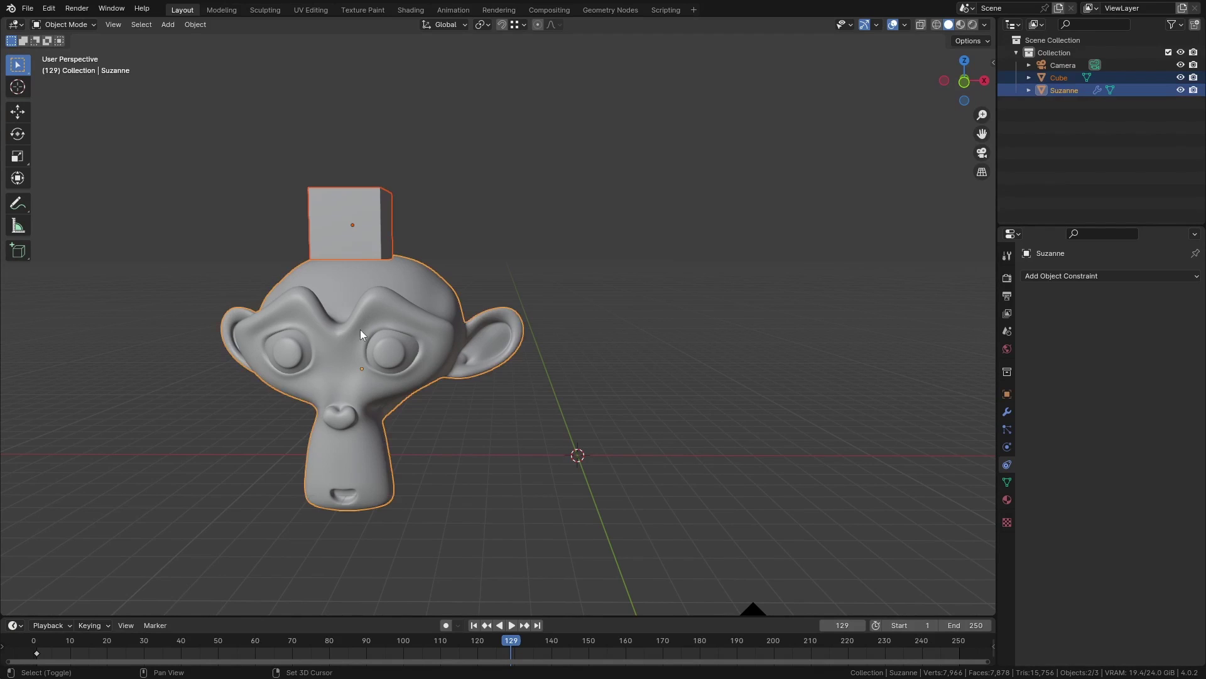
{"action": "key", "text": "ctrl+p"}
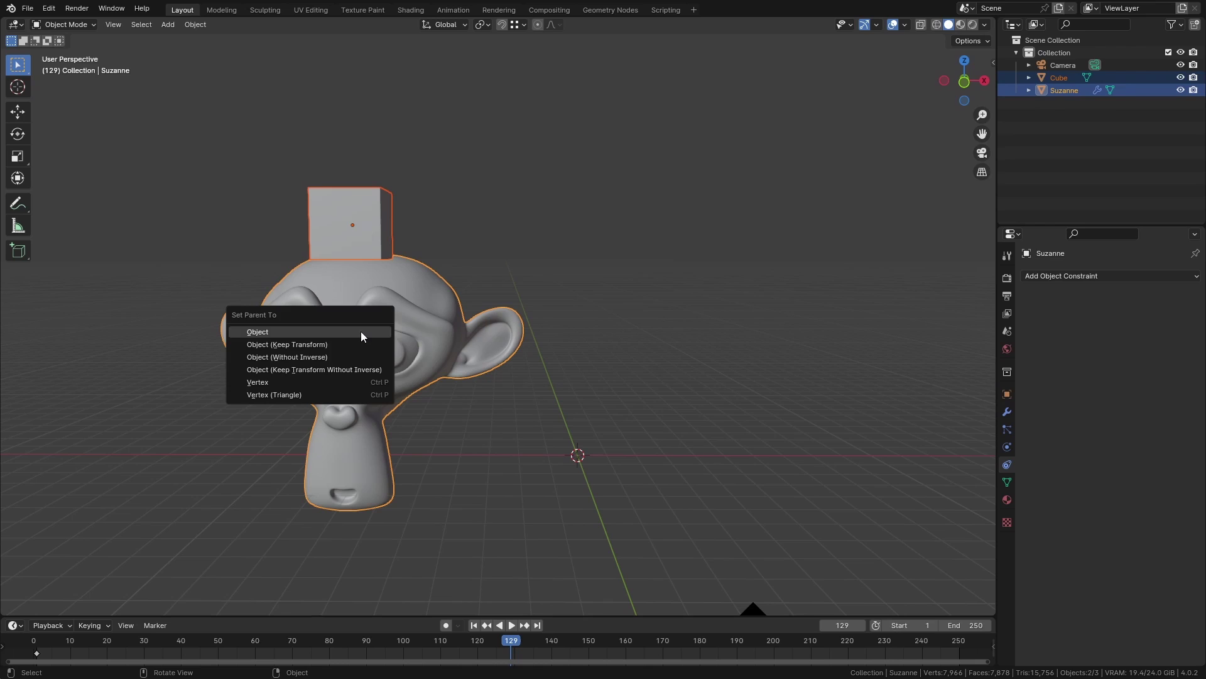
{"action": "left_click", "coordinate": [361, 332]}
{"action": "key", "text": "r"}
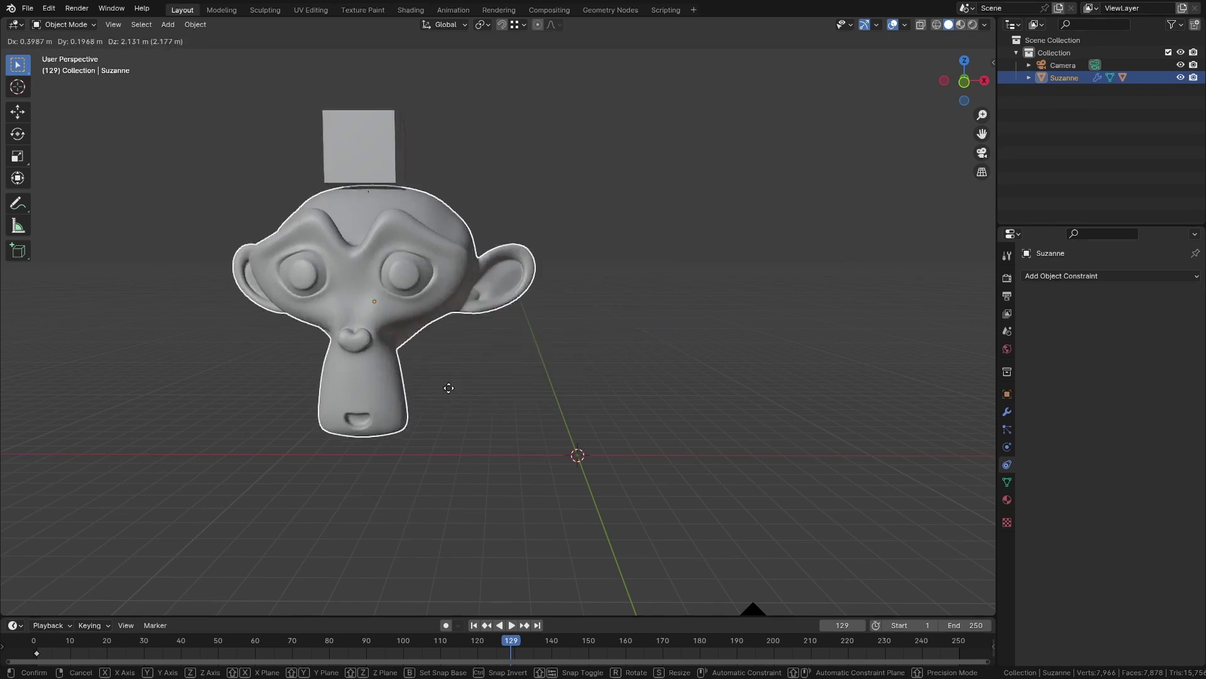
{"action": "key", "text": "Escape"}
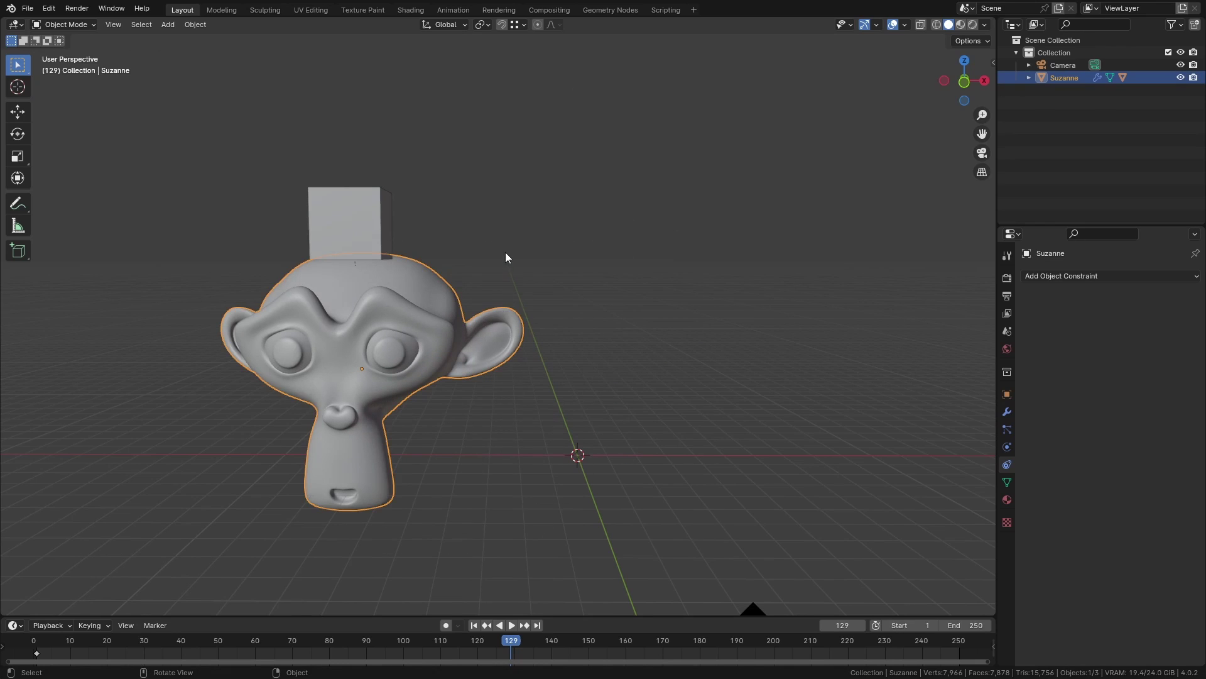
{"action": "key", "text": "r"}
{"action": "key", "text": "Escape"}
{"action": "key", "text": "s"}
{"action": "key", "text": "Escape"}
- Move the cube away from Suzanne and place it beside her
{"action": "middle_click_drag", "start_coordinate": [496, 444], "coordinate": [514, 444]}
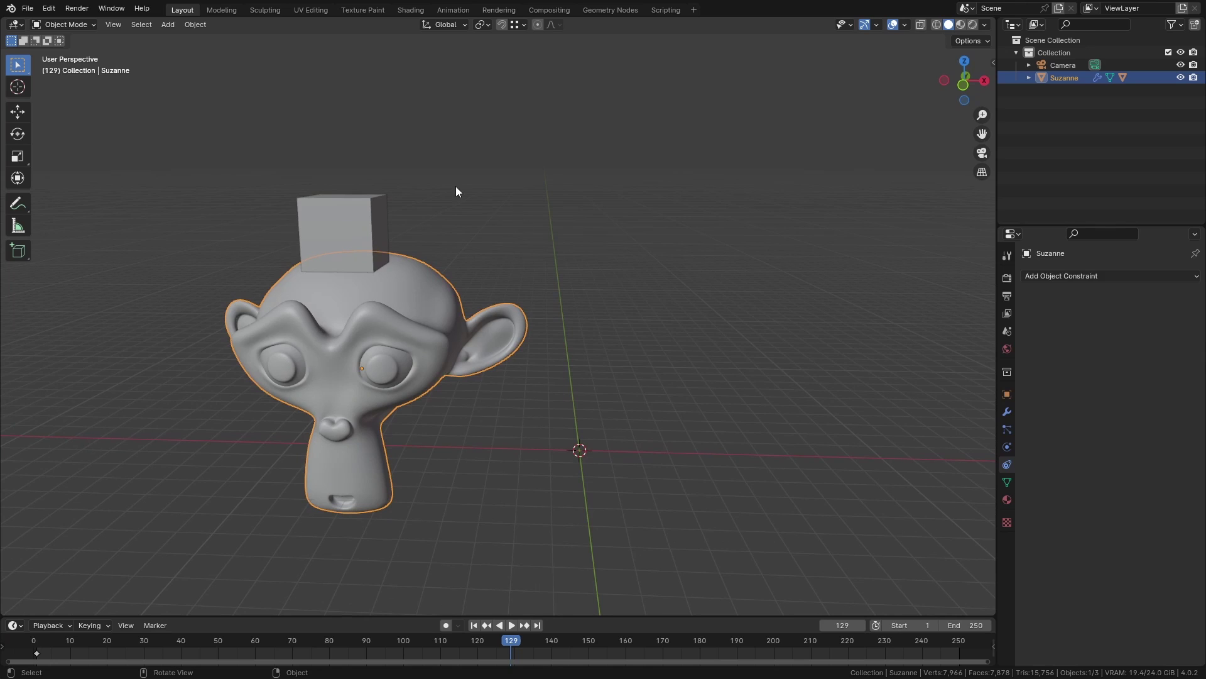
{"action": "left_click", "coordinate": [364, 236]}
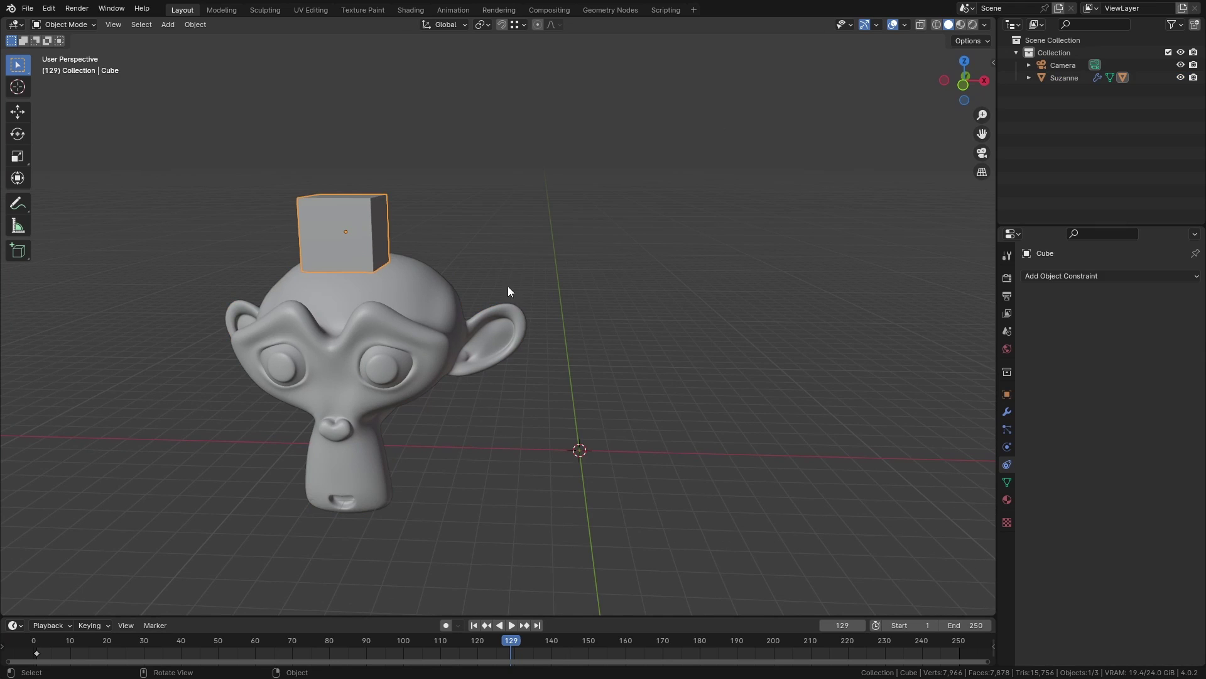
{"action": "left_click", "coordinate": [360, 303]}
{"action": "scroll", "coordinate": [359, 325], "scroll_direction": "up", "scroll_amount": 2}
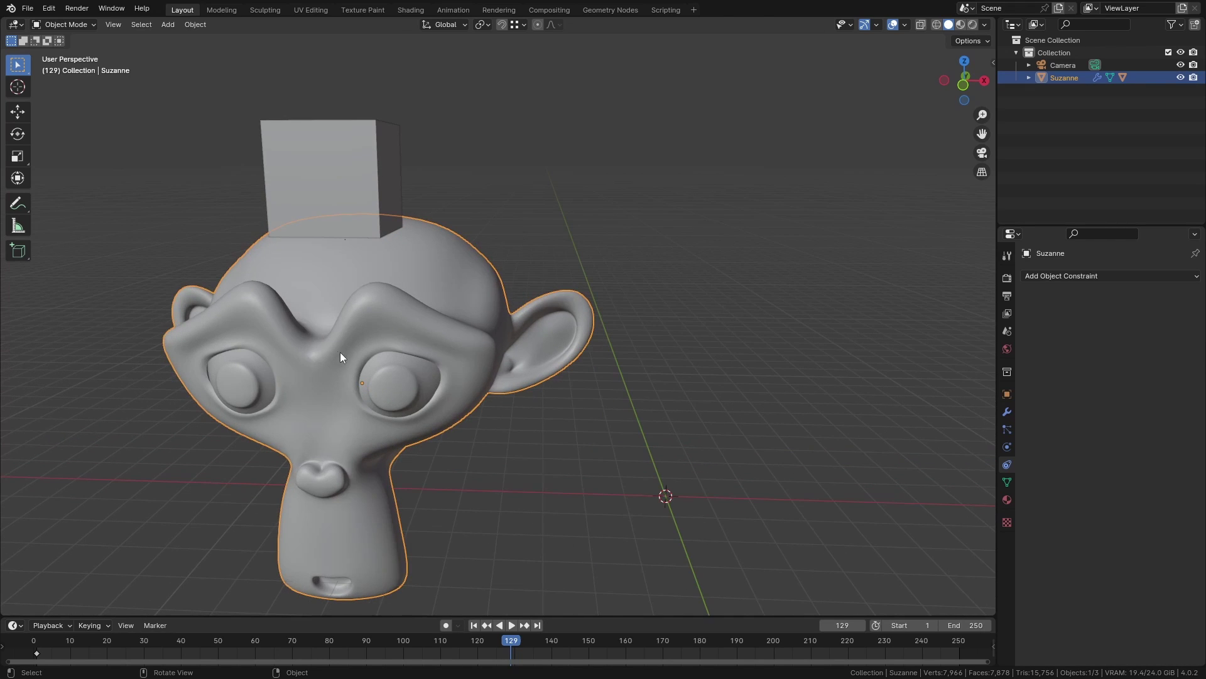
{"action": "scroll", "coordinate": [340, 357], "scroll_direction": "down", "scroll_amount": 3}
{"action": "scroll", "coordinate": [355, 357], "scroll_direction": "up", "scroll_amount": 5}
{"action": "scroll", "coordinate": [315, 365], "scroll_direction": "down", "scroll_amount": 4}
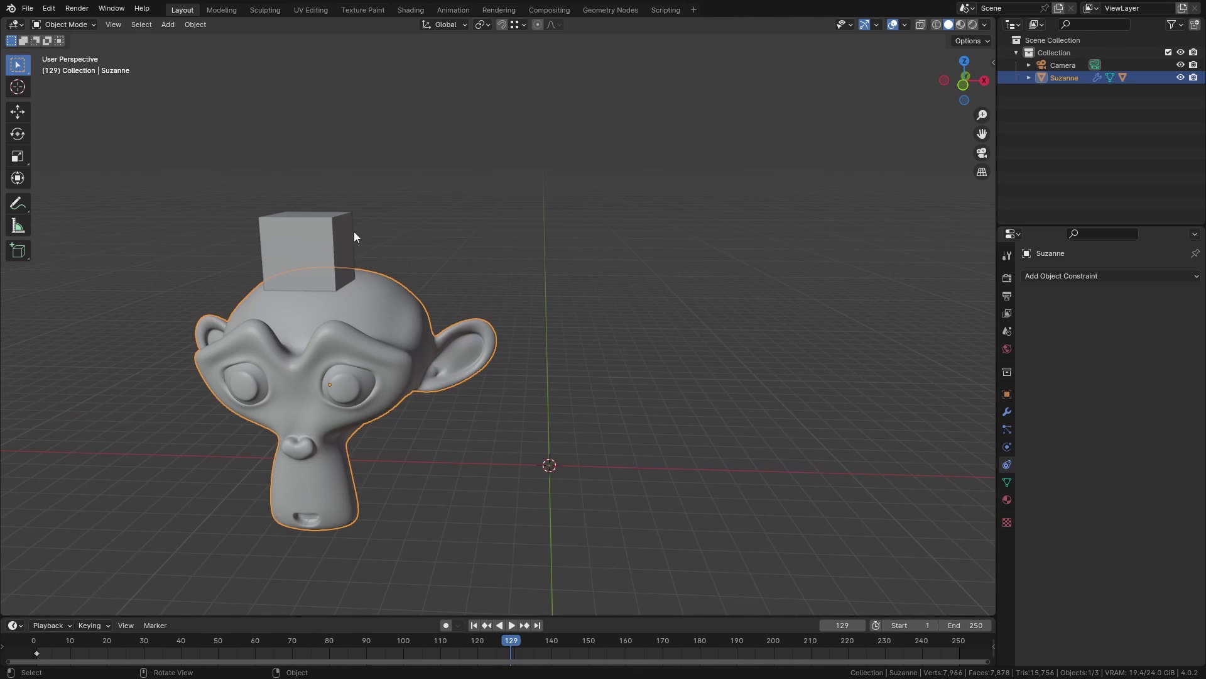
{"action": "left_click", "coordinate": [327, 250]}
{"action": "key", "text": "g"}
{"action": "key", "text": "Escape"}
{"action": "key", "text": "g"}
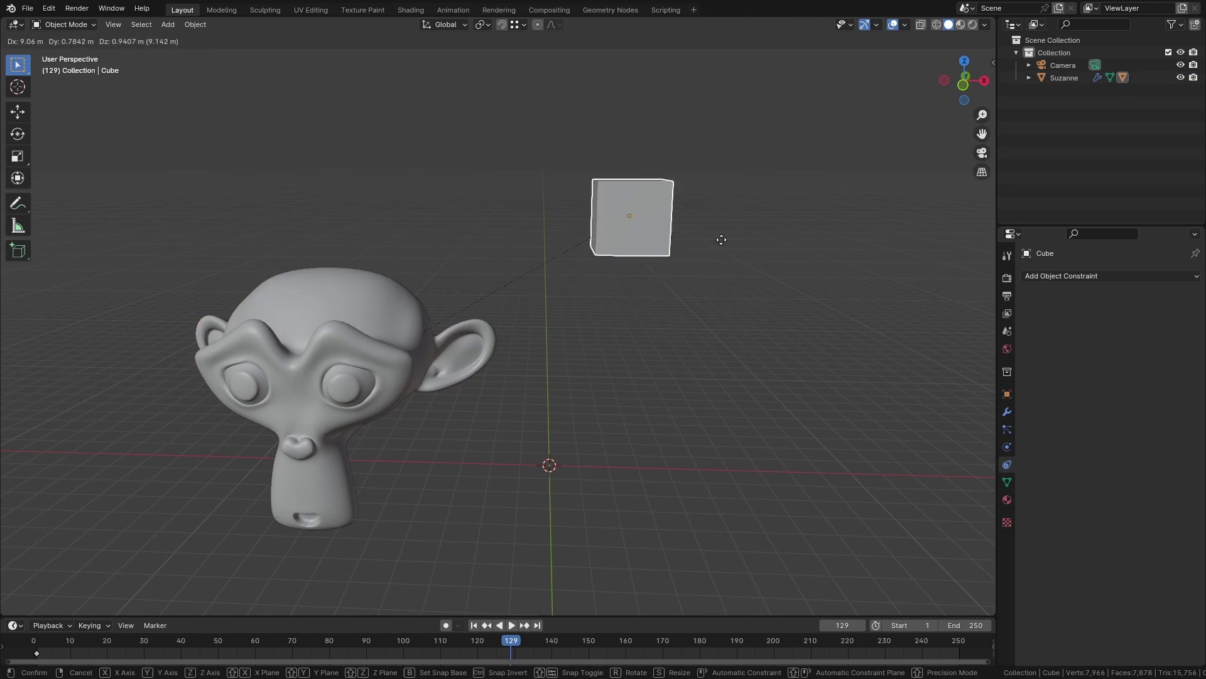
{"action": "left_click", "coordinate": [635, 482]}
- Set the cube back above Suzanne's head, then clear its parent keeping its transformation
{"action": "left_click", "coordinate": [347, 378]}
{"action": "key", "text": "g"}
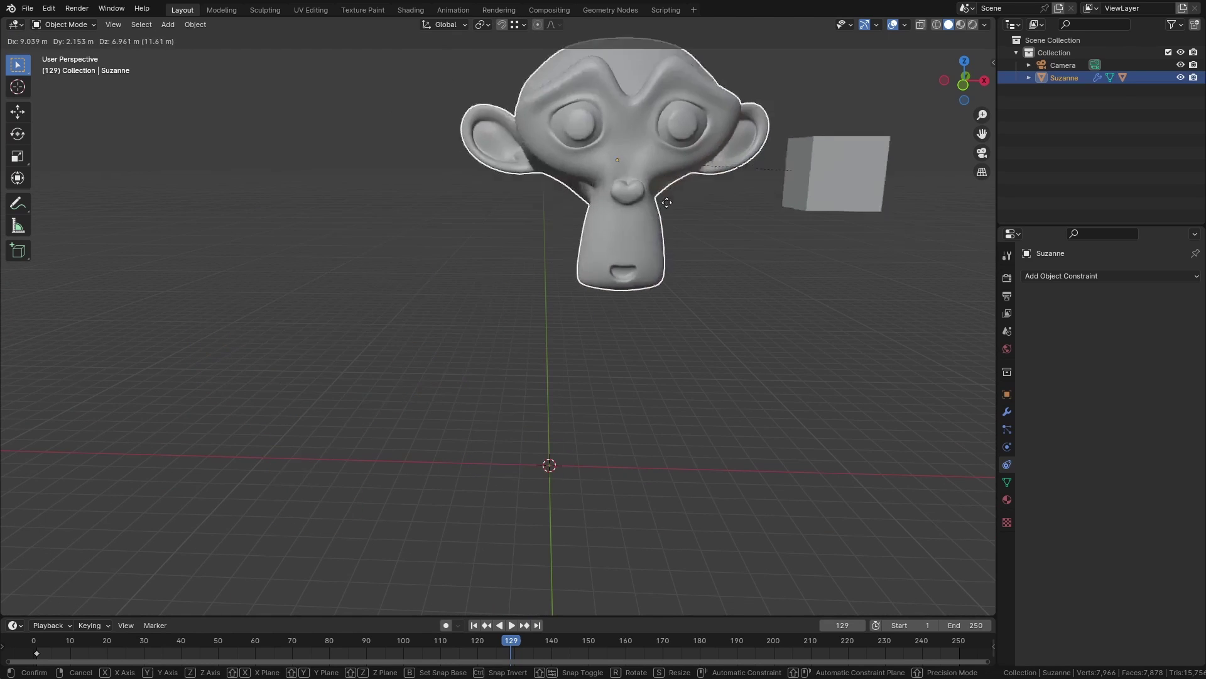
{"action": "left_click", "coordinate": [362, 388]}
{"action": "left_click", "coordinate": [521, 437]}
{"action": "key", "text": "g"}
{"action": "left_click", "coordinate": [338, 233]}
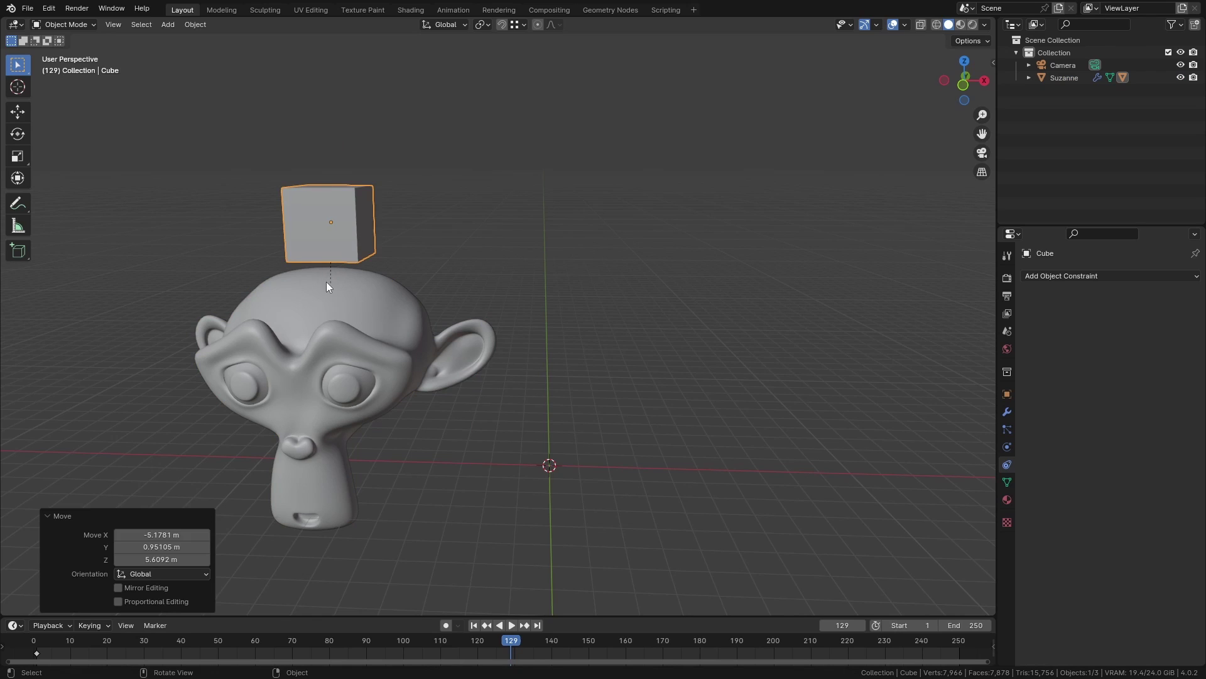
{"action": "key", "text": "alt+p"}
{"action": "left_click", "coordinate": [433, 280]}
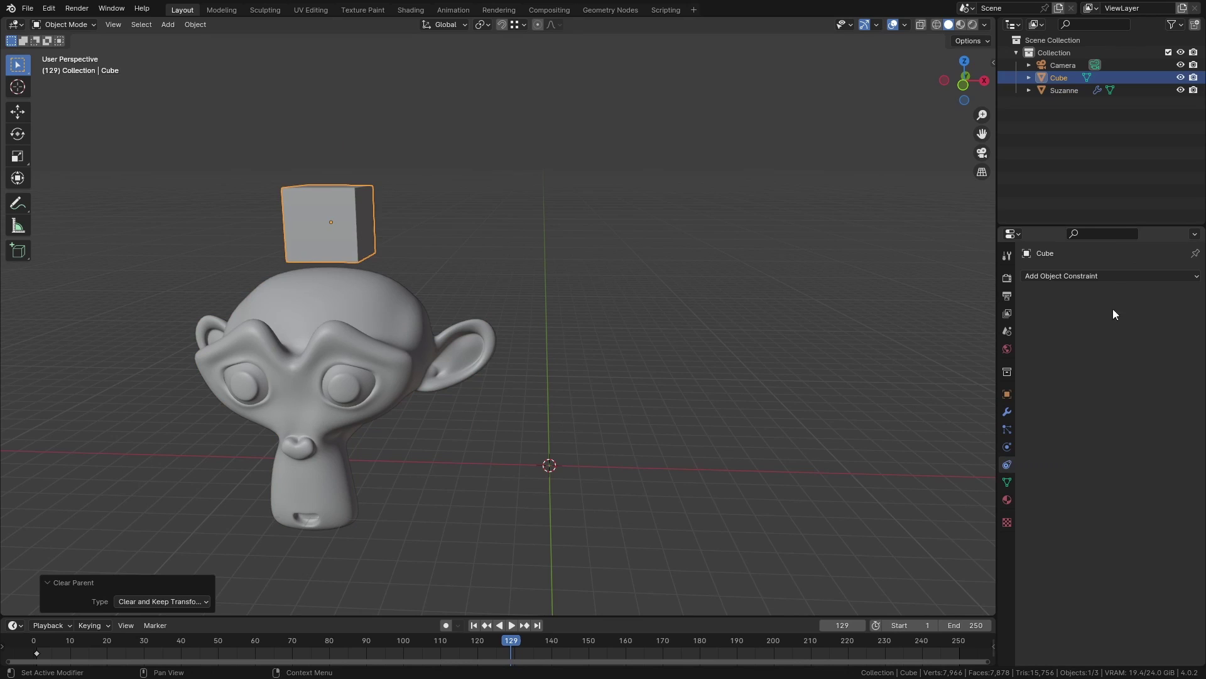
- Add a Child Of constraint to the cube with Suzanne as its target
{"action": "left_click", "coordinate": [1109, 276]}
{"action": "left_click", "coordinate": [1182, 338]}
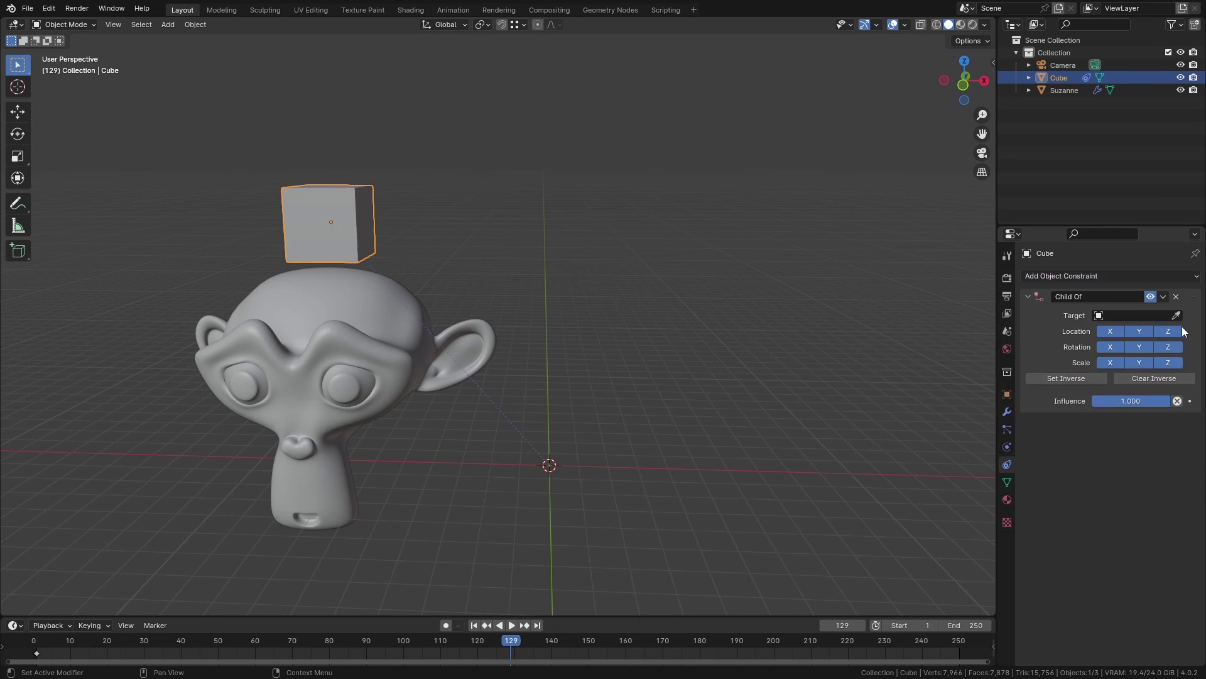
{"action": "left_click", "coordinate": [1176, 315]}
{"action": "left_click", "coordinate": [283, 339]}
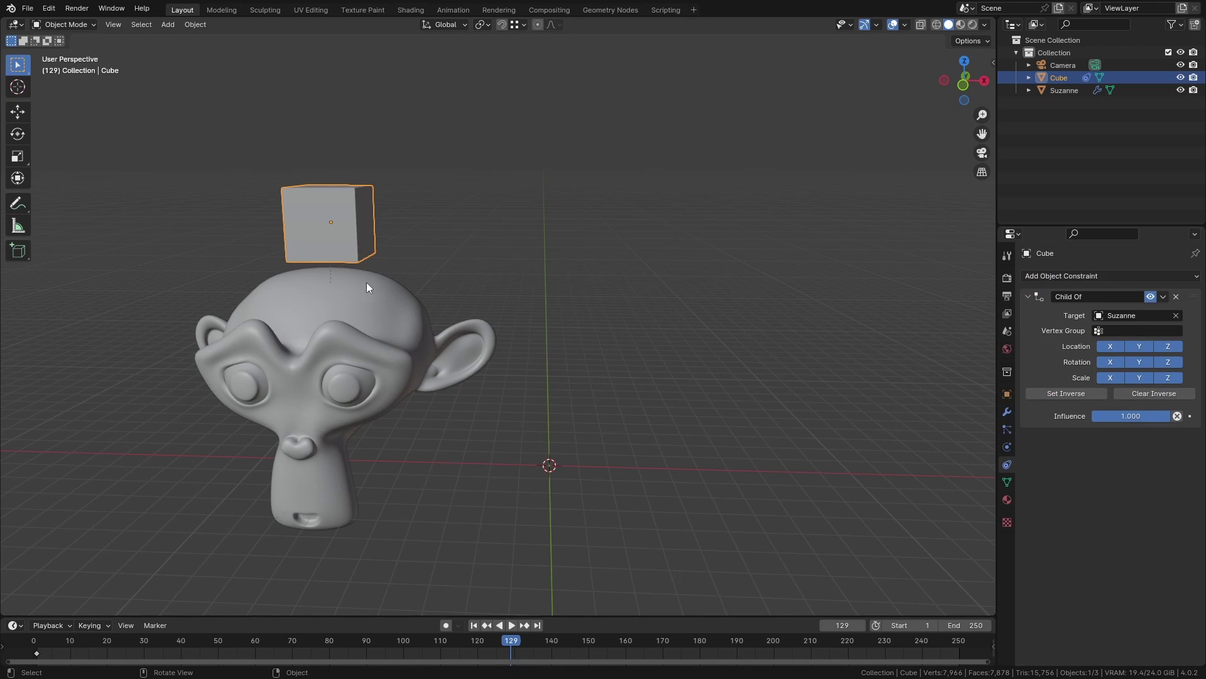
- Move Suzanne freely to test that the cube follows, cancelling each move
{"action": "left_click", "coordinate": [371, 349]}
{"action": "key", "text": "g"}
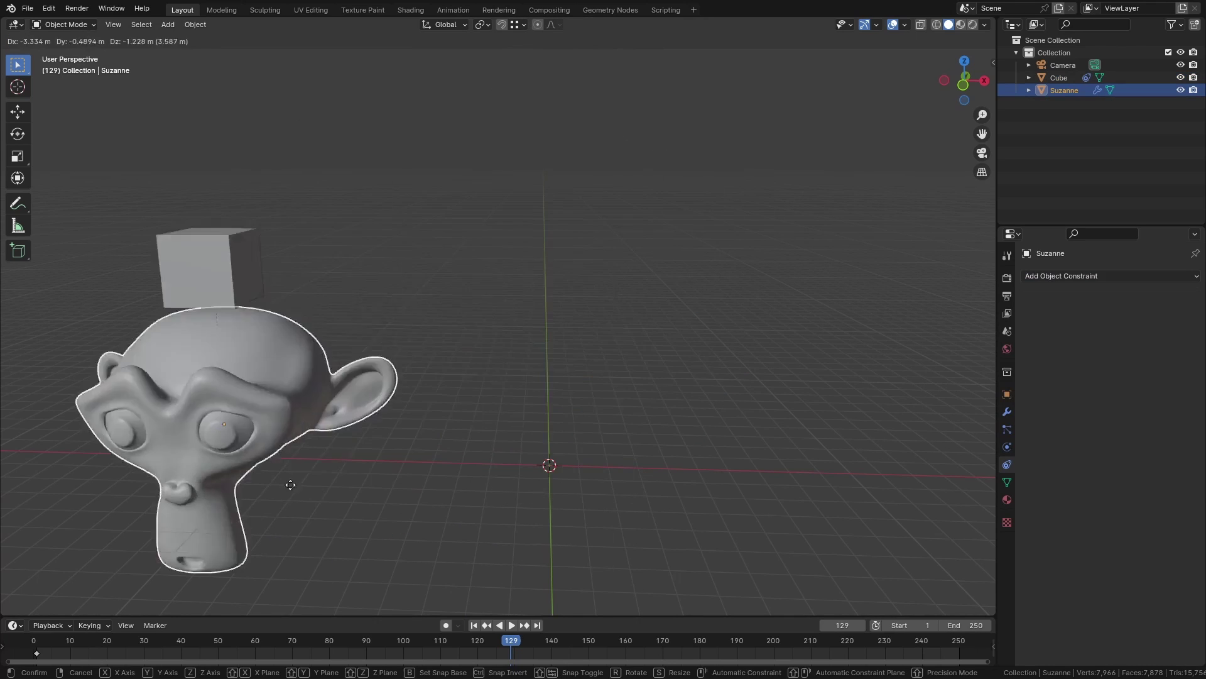
{"action": "key", "text": "Escape"}
{"action": "left_click", "coordinate": [349, 209]}
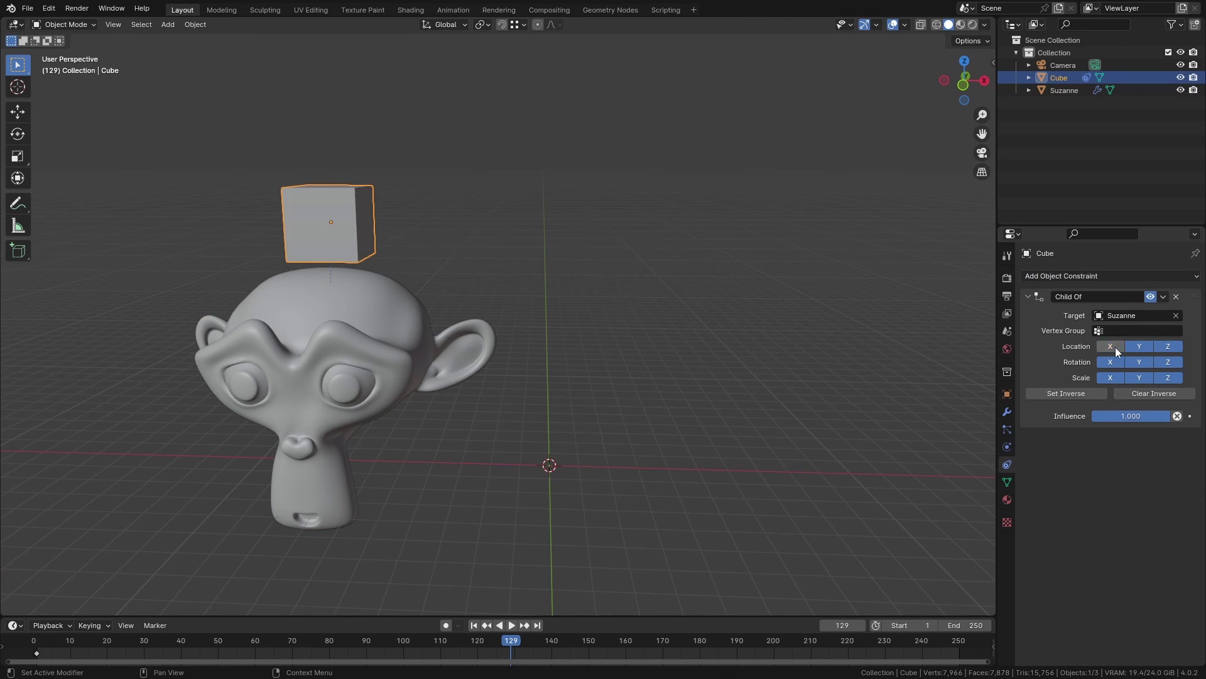
{"action": "left_click", "coordinate": [330, 367]}
{"action": "key", "text": "g"}
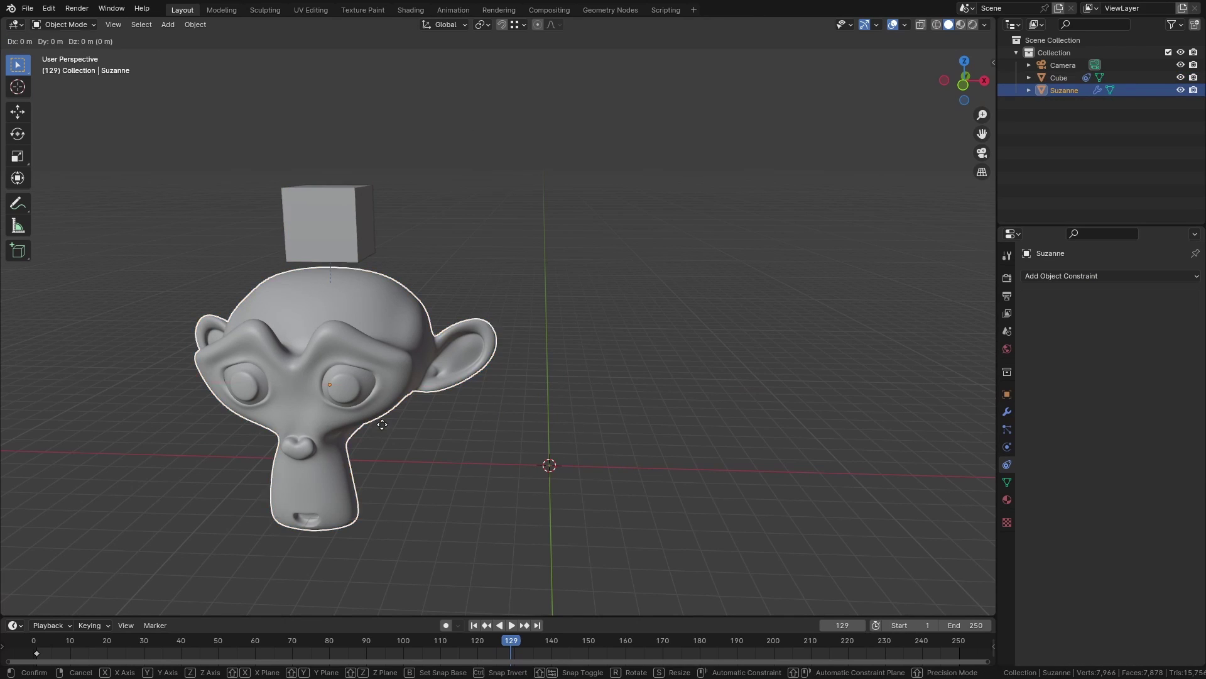
{"action": "key", "text": "Escape"}
- Test Suzanne's moves constrained to the Y, Z and X axes, cancelling each
{"action": "key", "text": "g"}
{"action": "key", "text": "y"}
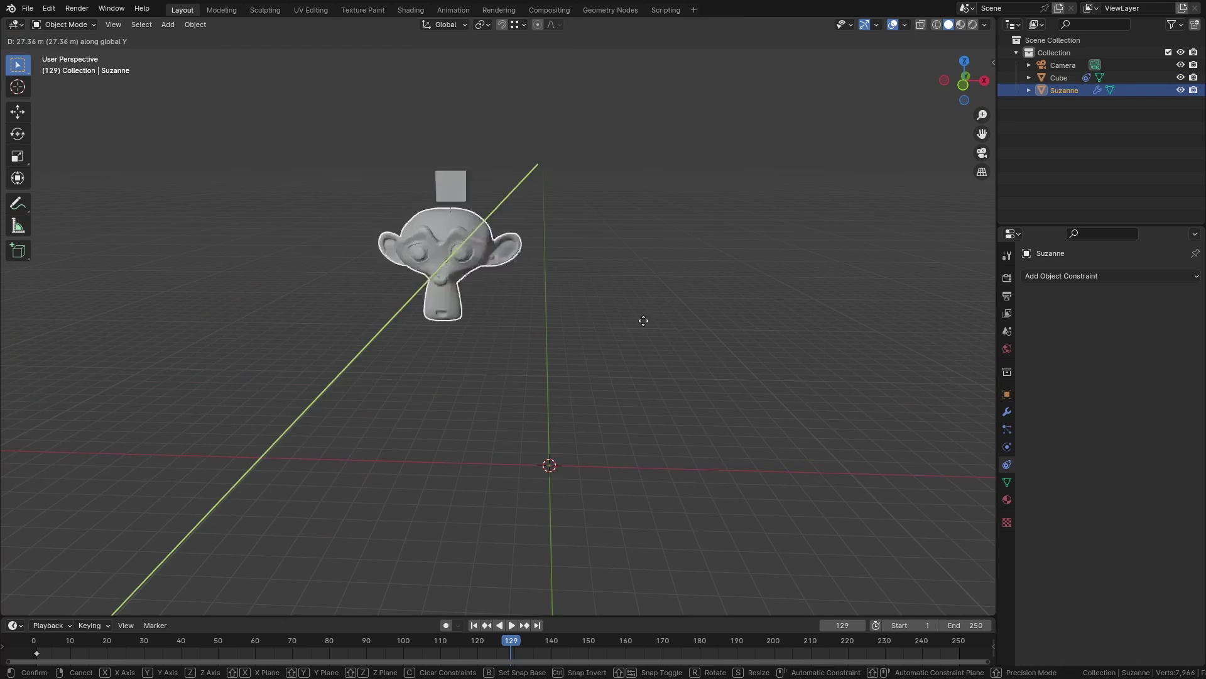
{"action": "key", "text": "z"}
{"action": "key", "text": "Escape"}
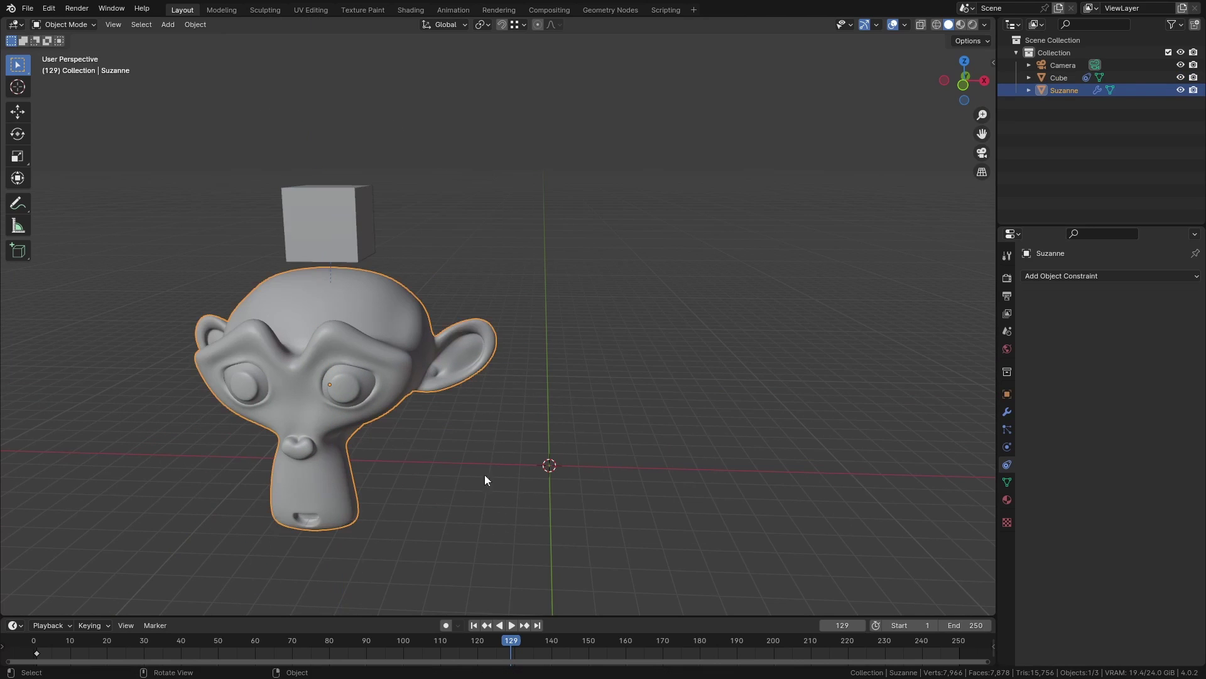
{"action": "key", "text": "g"}
{"action": "key", "text": "x"}
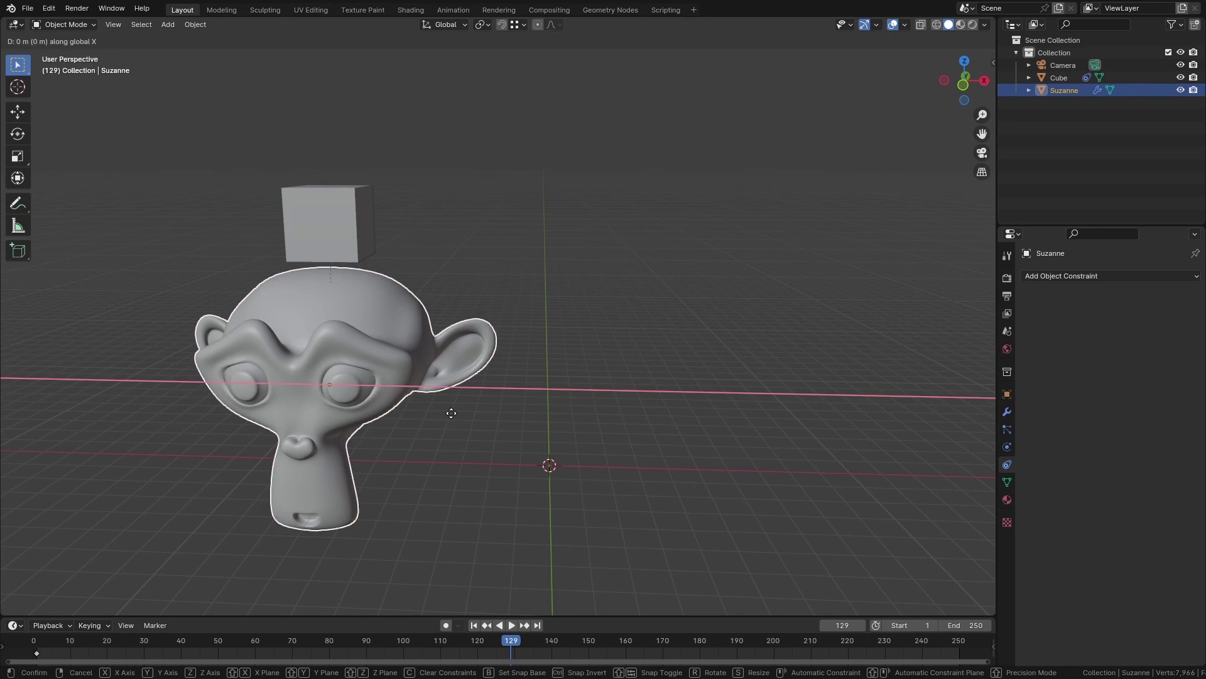
{"action": "key", "text": "Escape"}
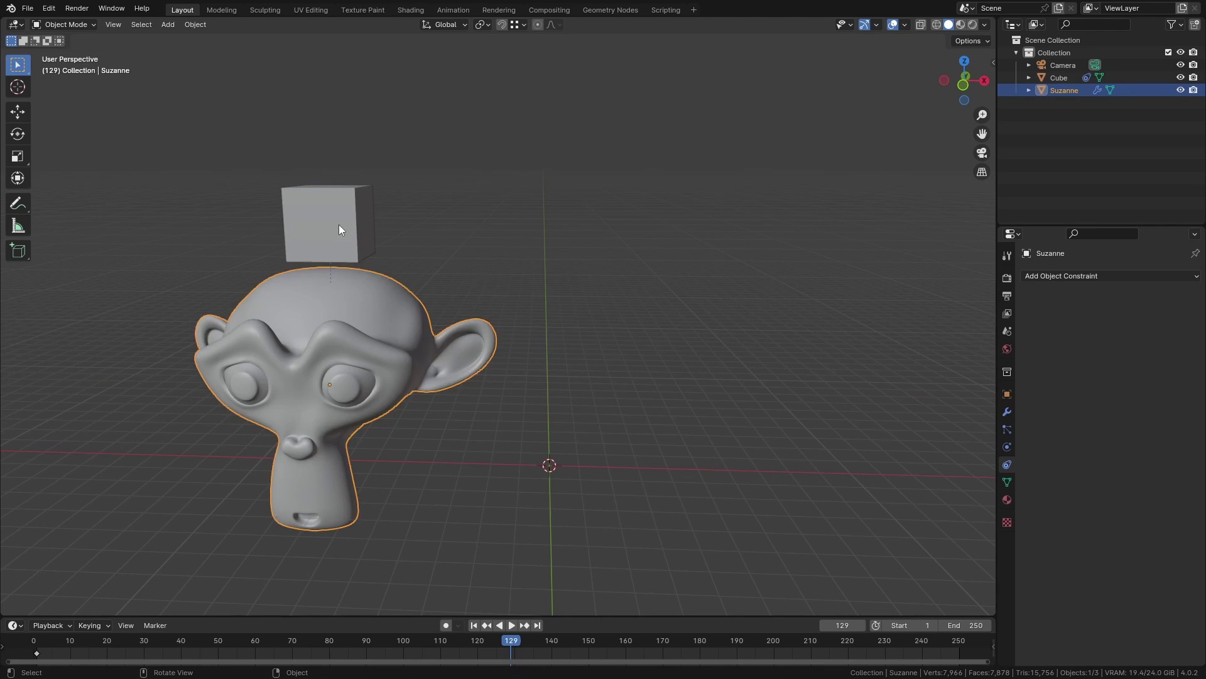
- Re-enable Location X on the cube's Child Of constraint and lower the cube onto Suzanne's head
{"action": "left_click", "coordinate": [339, 225]}
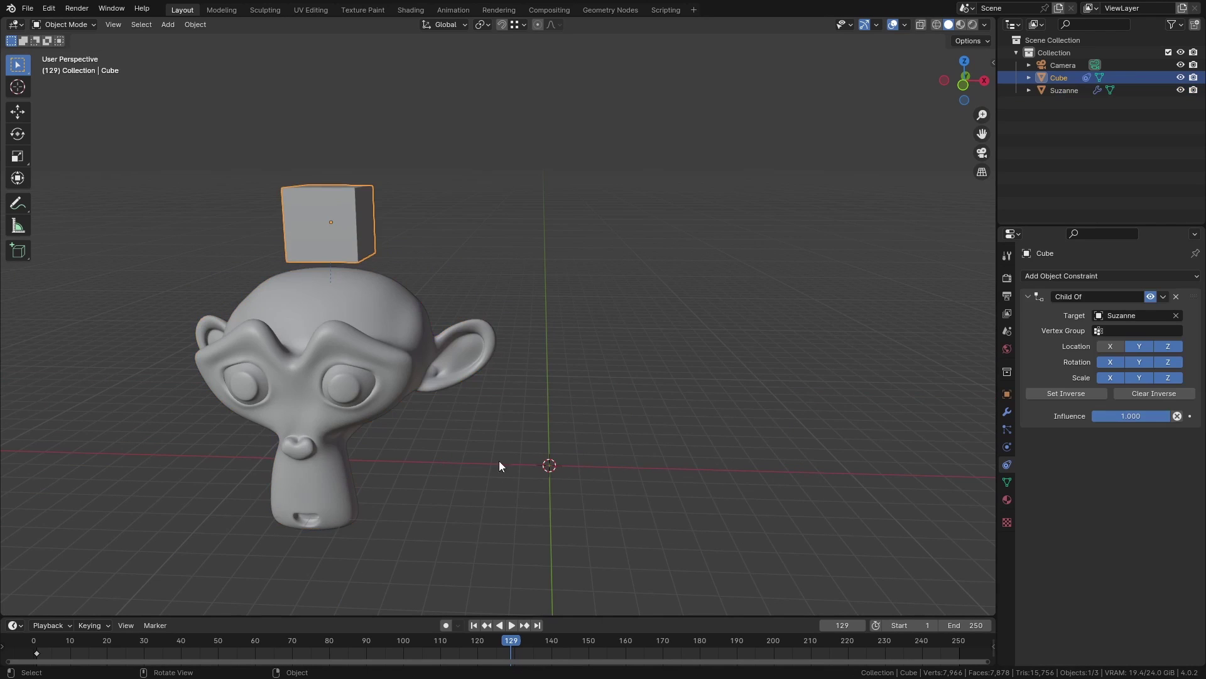
{"action": "left_click", "coordinate": [1116, 349]}
{"action": "key", "text": "g"}
{"action": "key", "text": "z"}
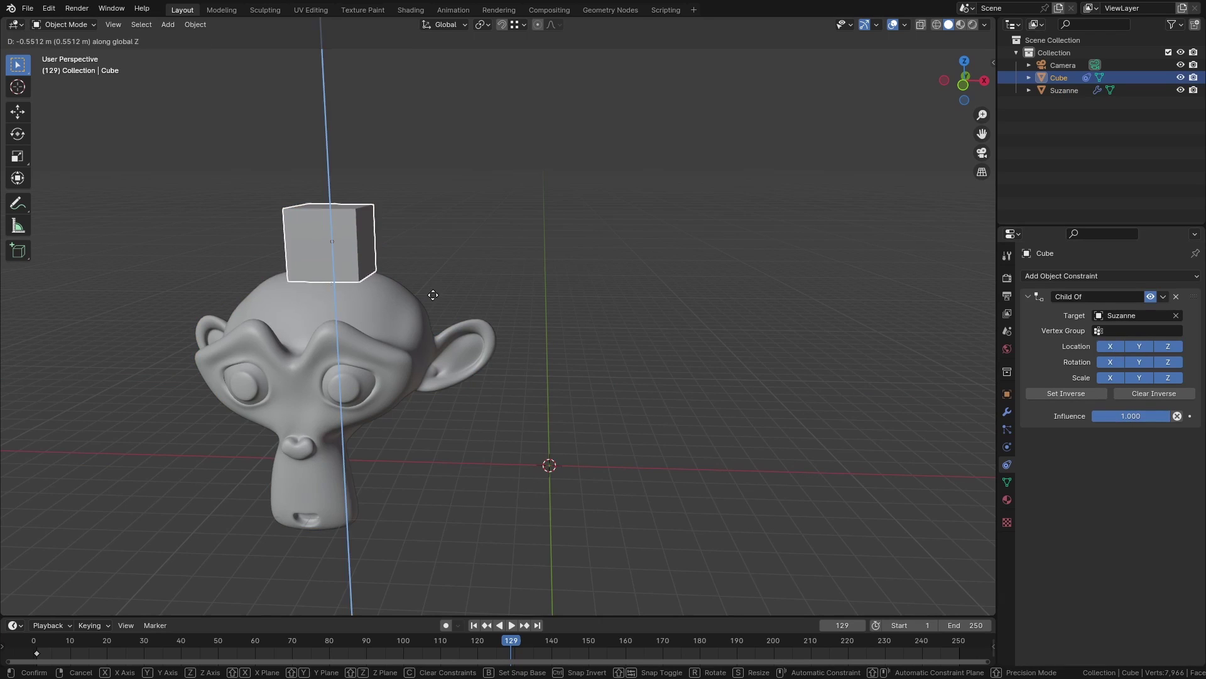
{"action": "left_click", "coordinate": [436, 292]}
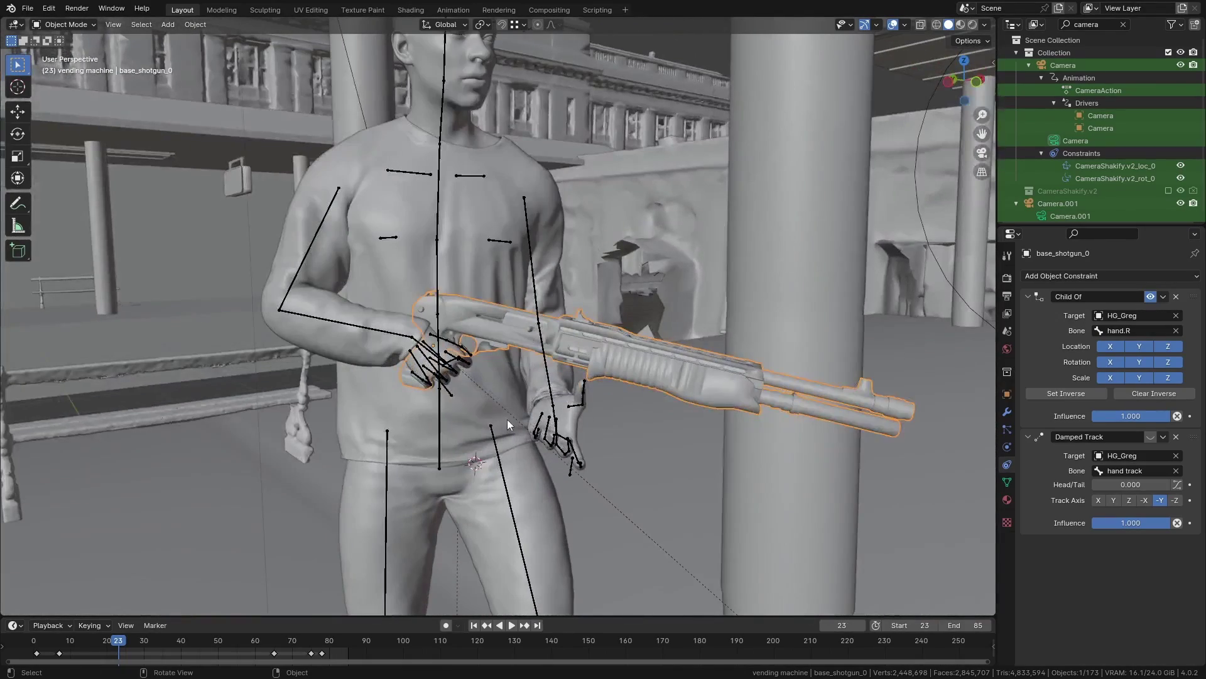
- Move the shotgun into the character's hand
{"action": "scroll", "coordinate": [509, 425], "scroll_direction": "up", "scroll_amount": 5}
{"action": "scroll", "coordinate": [480, 356], "scroll_direction": "down", "scroll_amount": 4}
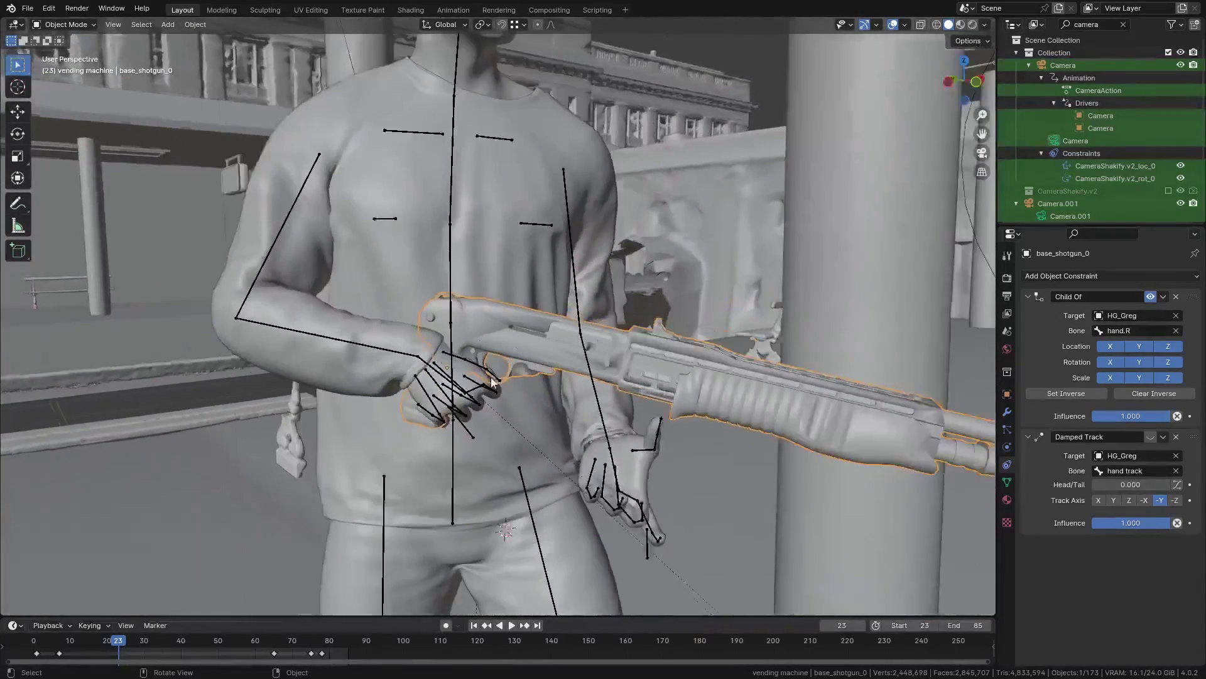
{"action": "key", "text": "g"}
{"action": "left_click", "coordinate": [504, 402]}
{"action": "middle_click_drag", "start_coordinate": [503, 402], "coordinate": [534, 414]}
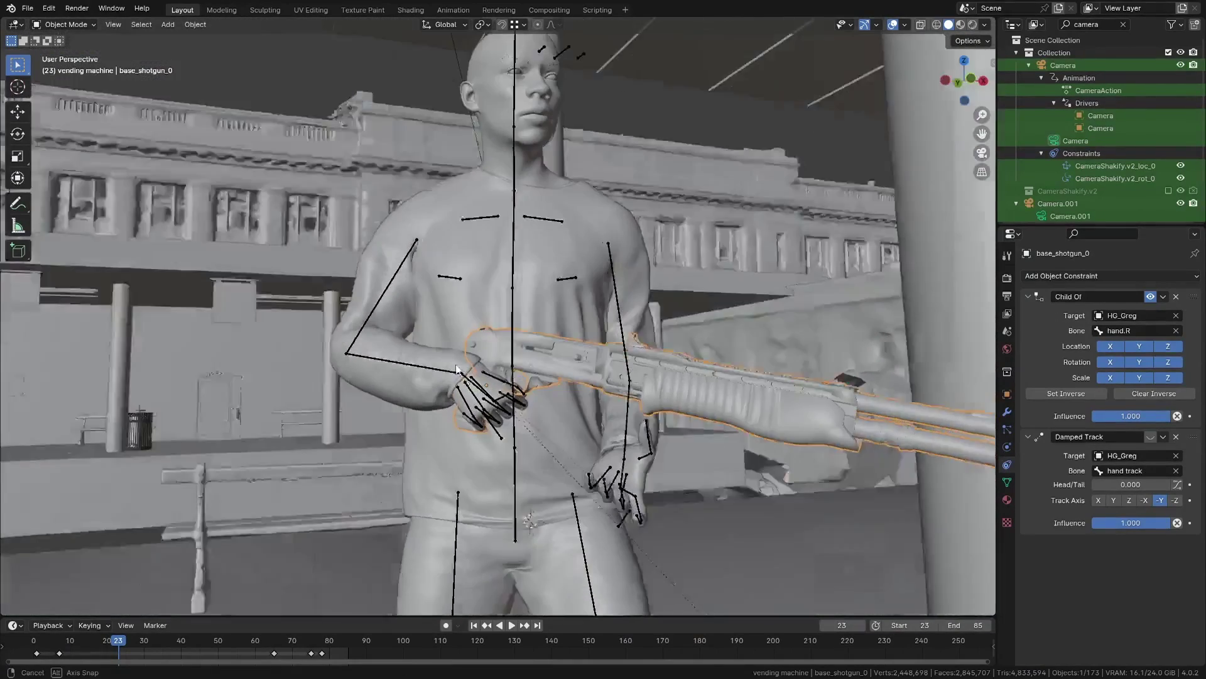
{"action": "scroll", "coordinate": [539, 418], "scroll_direction": "up", "scroll_amount": 3}
{"action": "scroll", "coordinate": [539, 417], "scroll_direction": "down", "scroll_amount": 5}
- Play and stop the animation, then enable the shotgun's Damped Track constraint
{"action": "left_click", "coordinate": [512, 626]}
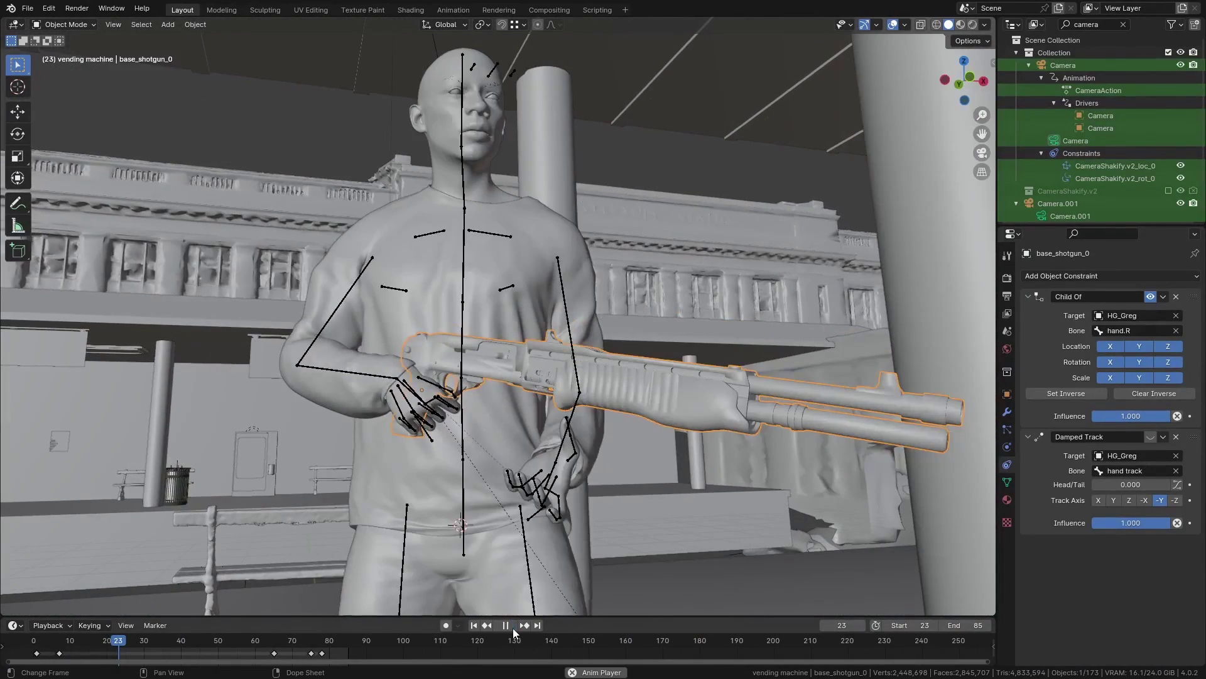
{"action": "key", "text": "Escape"}
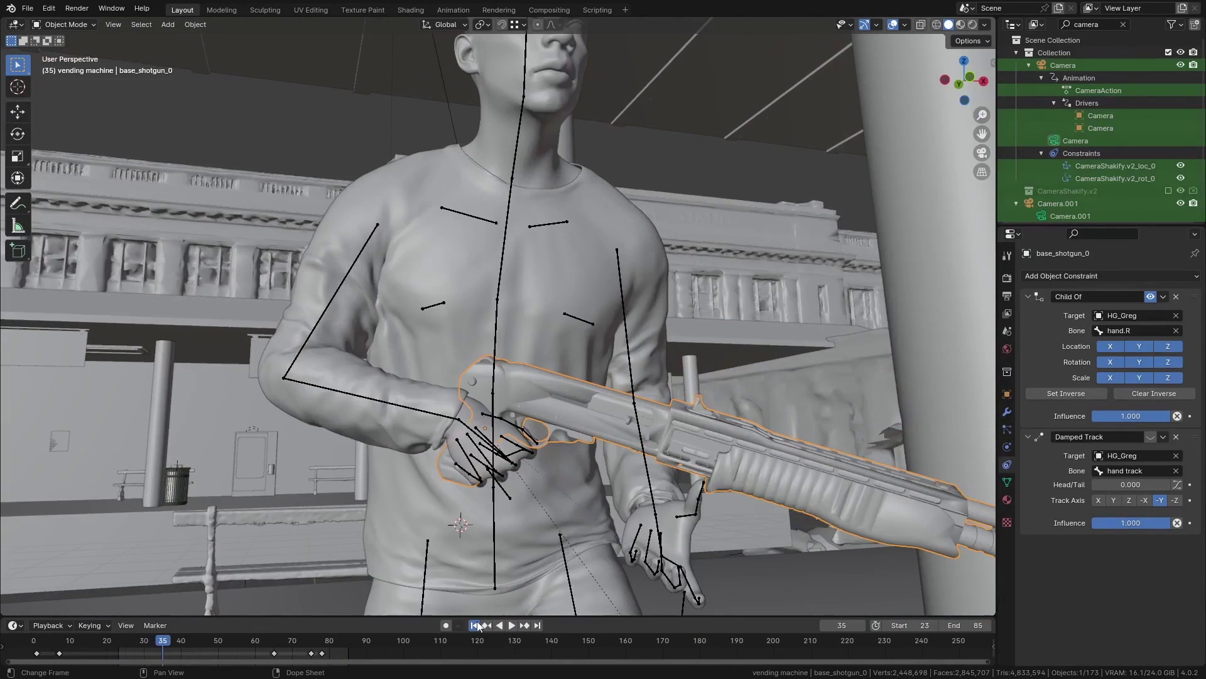
{"action": "middle_click_drag", "start_coordinate": [511, 437], "coordinate": [528, 440]}
{"action": "scroll", "coordinate": [528, 440], "scroll_direction": "up", "scroll_amount": 3}
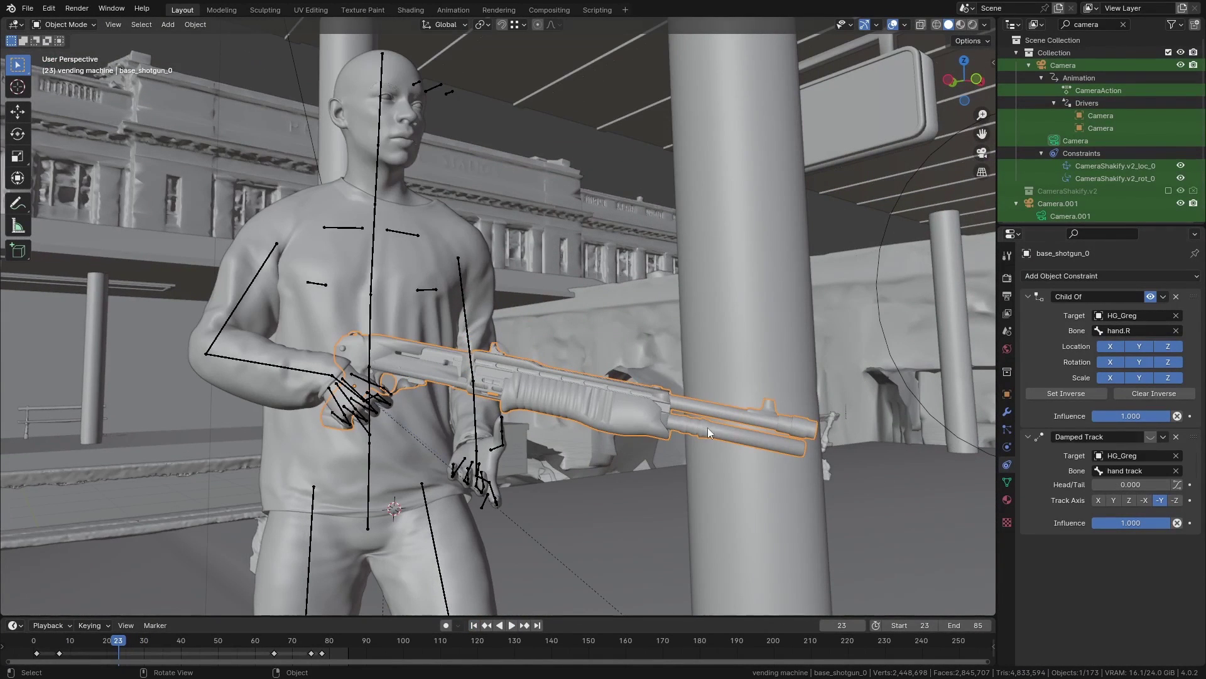
{"action": "left_click", "coordinate": [1151, 436]}
{"action": "middle_click_drag", "start_coordinate": [515, 440], "coordinate": [440, 409]}
- Add a small cube beside the pillar and duplicate it to its left
{"action": "key", "text": "shift+a"}
{"action": "mouse_move", "coordinate": [429, 396]}
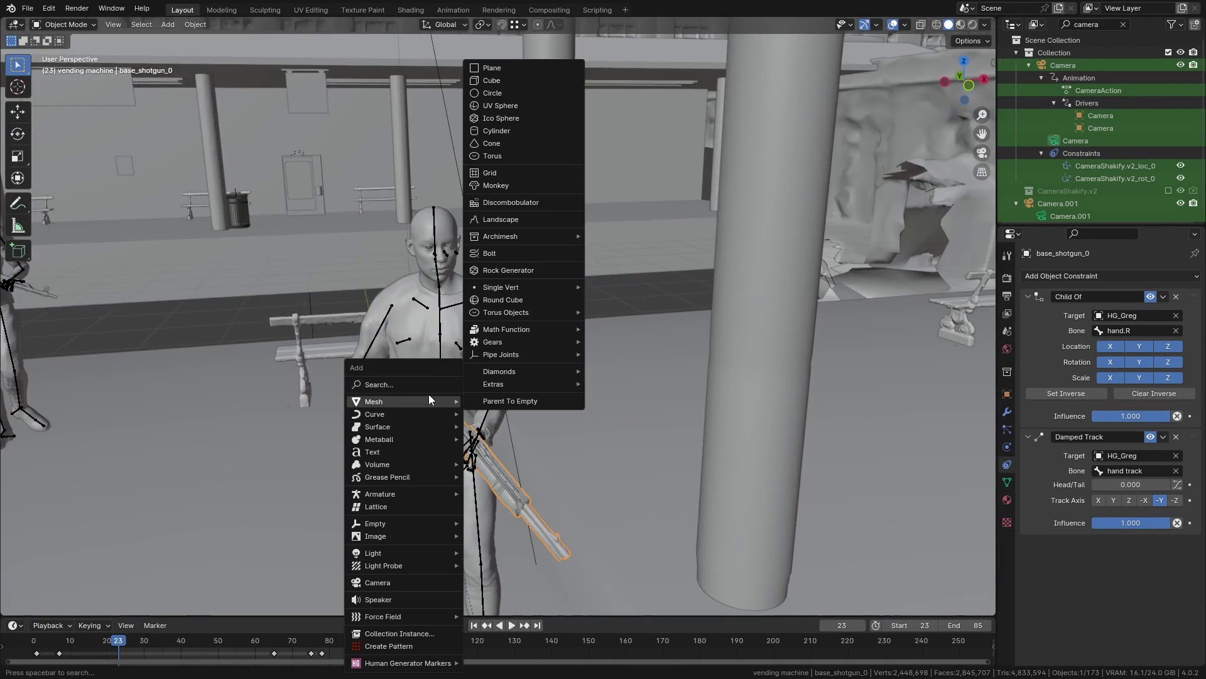
{"action": "left_click", "coordinate": [515, 80]}
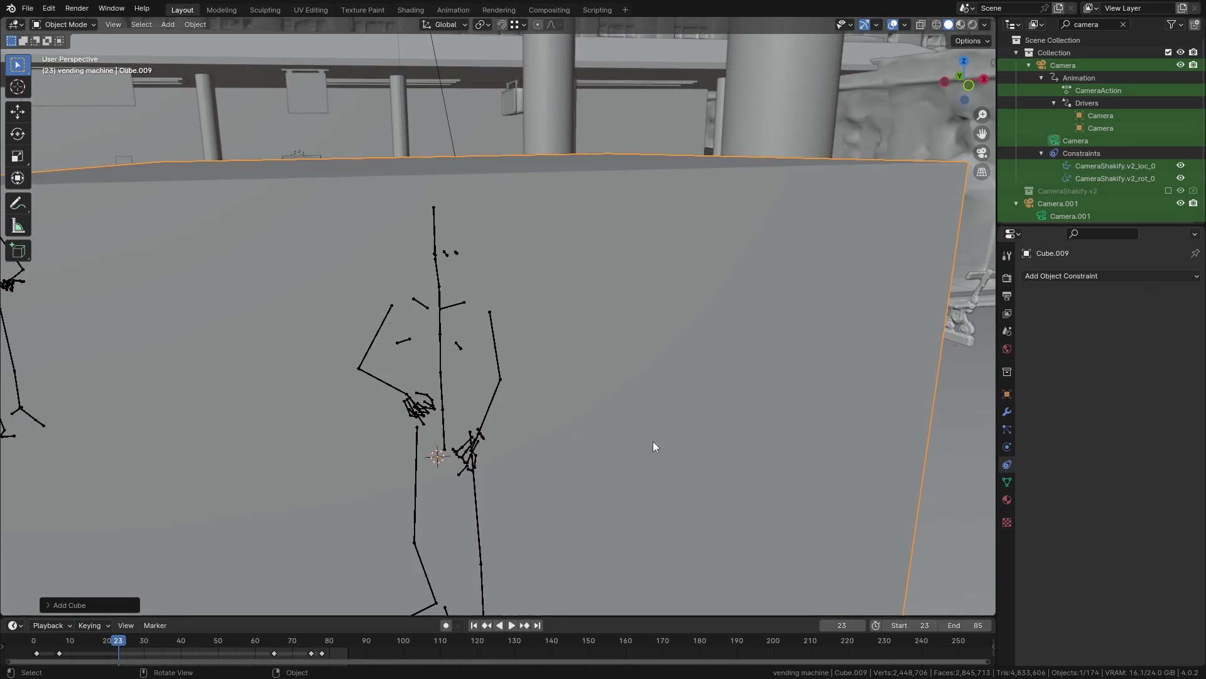
{"action": "key", "text": "s"}
{"action": "left_click", "coordinate": [478, 449]}
{"action": "key", "text": "g"}
{"action": "left_click", "coordinate": [638, 290]}
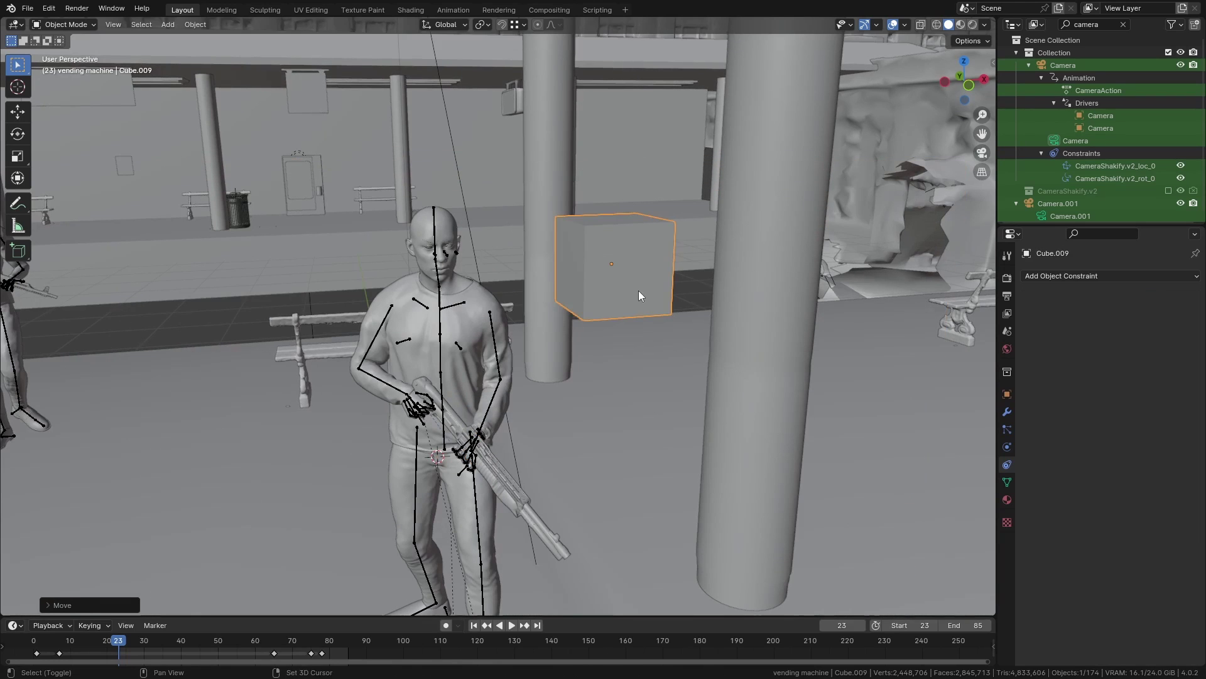
{"action": "key", "text": "shift+d"}
{"action": "left_click", "coordinate": [521, 274]}
- Give the copy a Damped Track constraint targeting Cube.009 and test it by moving the cube
{"action": "left_click", "coordinate": [1125, 277]}
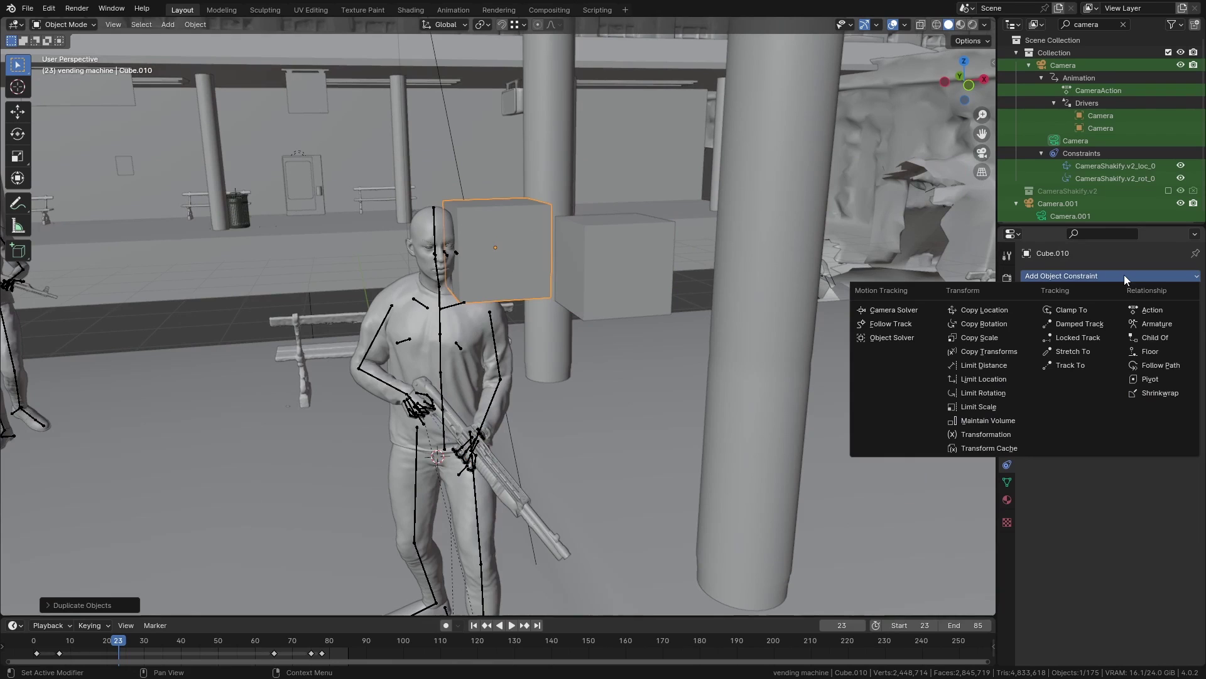
{"action": "left_click", "coordinate": [1096, 326]}
{"action": "left_click", "coordinate": [1175, 316]}
{"action": "left_click", "coordinate": [597, 288]}
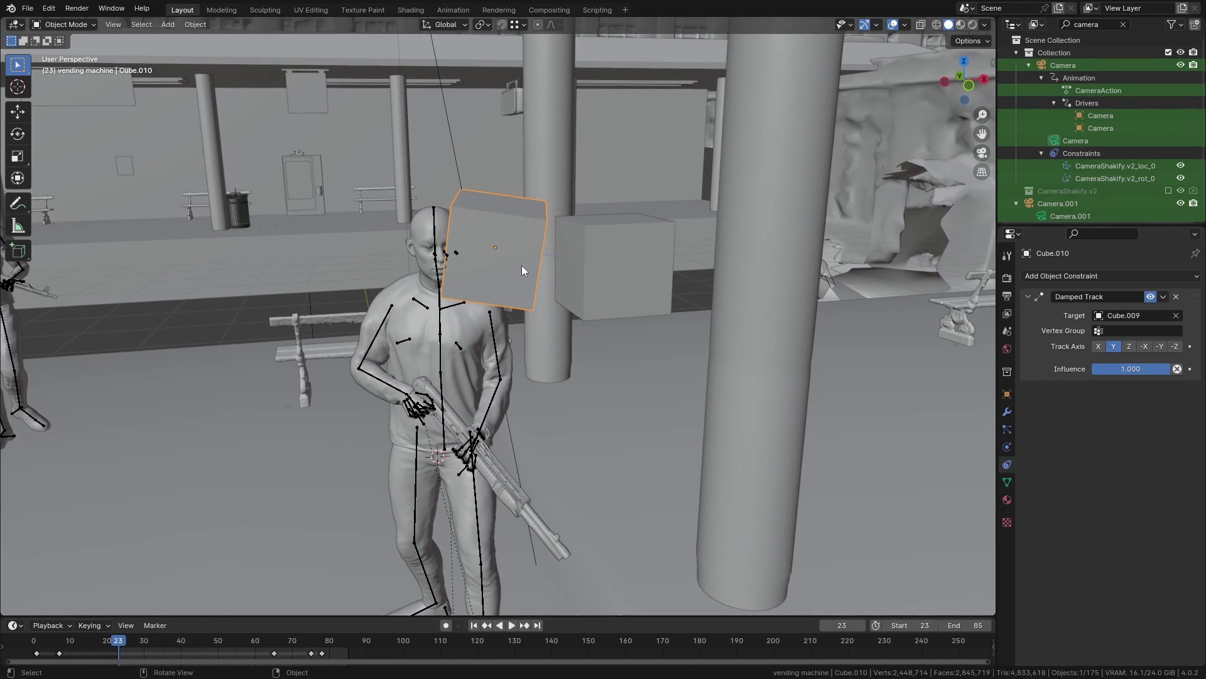
{"action": "key", "text": "g"}
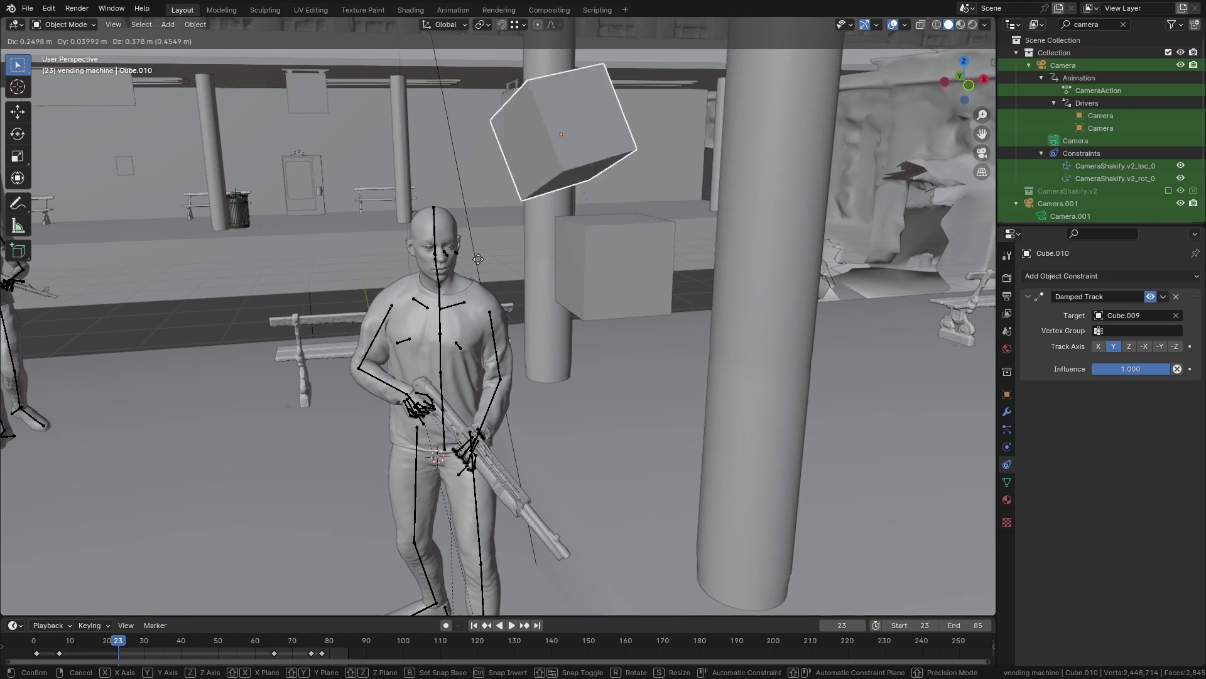
{"action": "key", "text": "Escape"}
- Delete both test cubes, view through the scene camera and play the animation
{"action": "left_click", "coordinate": [587, 304], "text": "shift"}
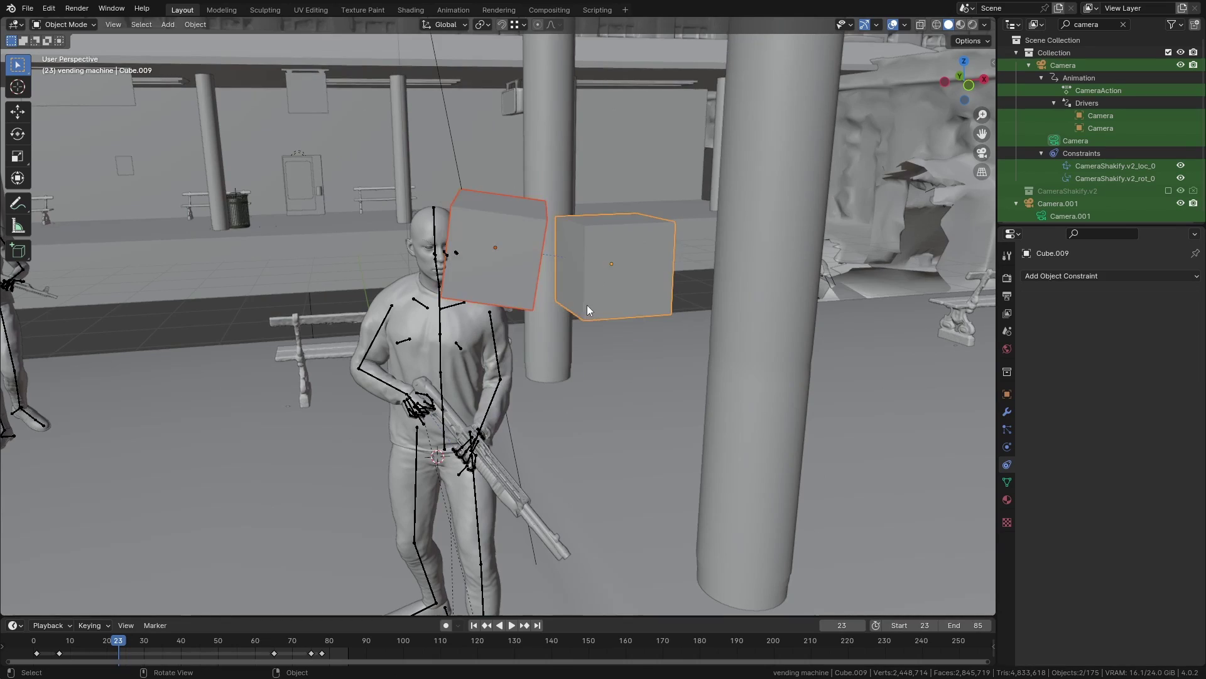
{"action": "key", "text": "Delete"}
{"action": "mouse_move", "coordinate": [464, 472]}
{"action": "middle_mouse_down"}
{"action": "mouse_move", "coordinate": [492, 475]}
{"action": "mouse_move", "coordinate": [485, 431]}
{"action": "mouse_move", "coordinate": [442, 448]}
{"action": "mouse_move", "coordinate": [465, 468]}
{"action": "middle_mouse_up"}
{"action": "scroll", "coordinate": [486, 492], "scroll_direction": "down", "scroll_amount": 5}
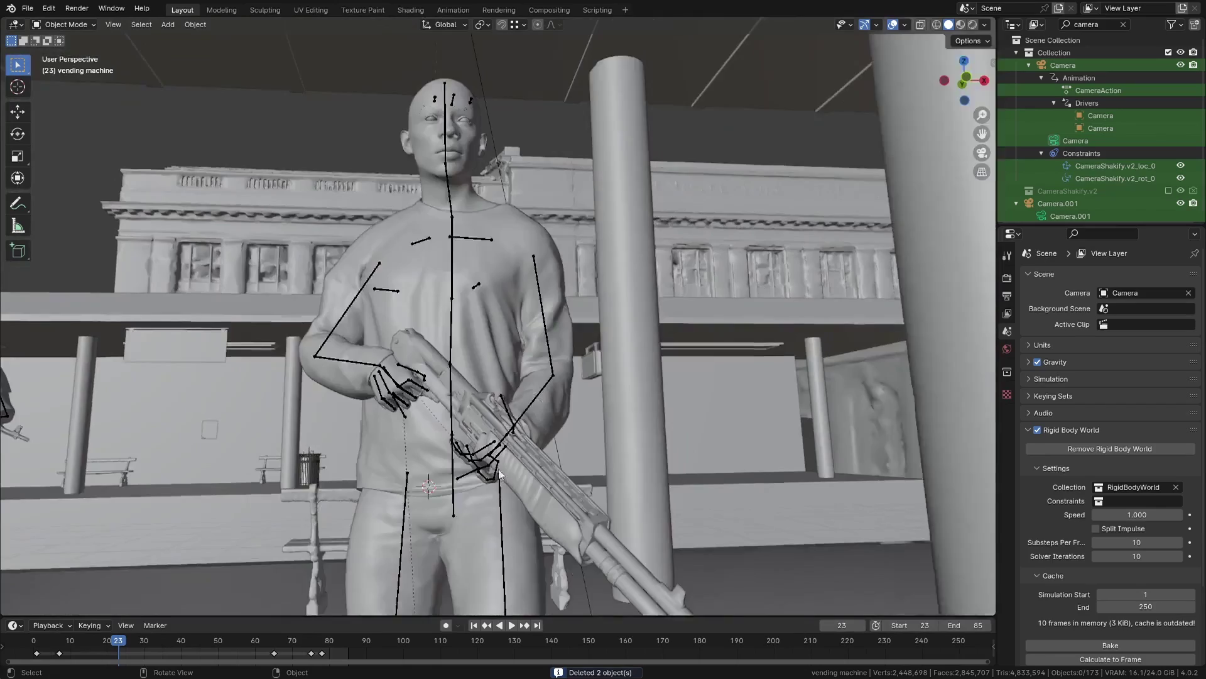
{"action": "key", "text": "KP_0"}
{"action": "middle_click_drag", "start_coordinate": [511, 465], "coordinate": [540, 627], "text": "ctrl"}
{"action": "key", "text": "space"}
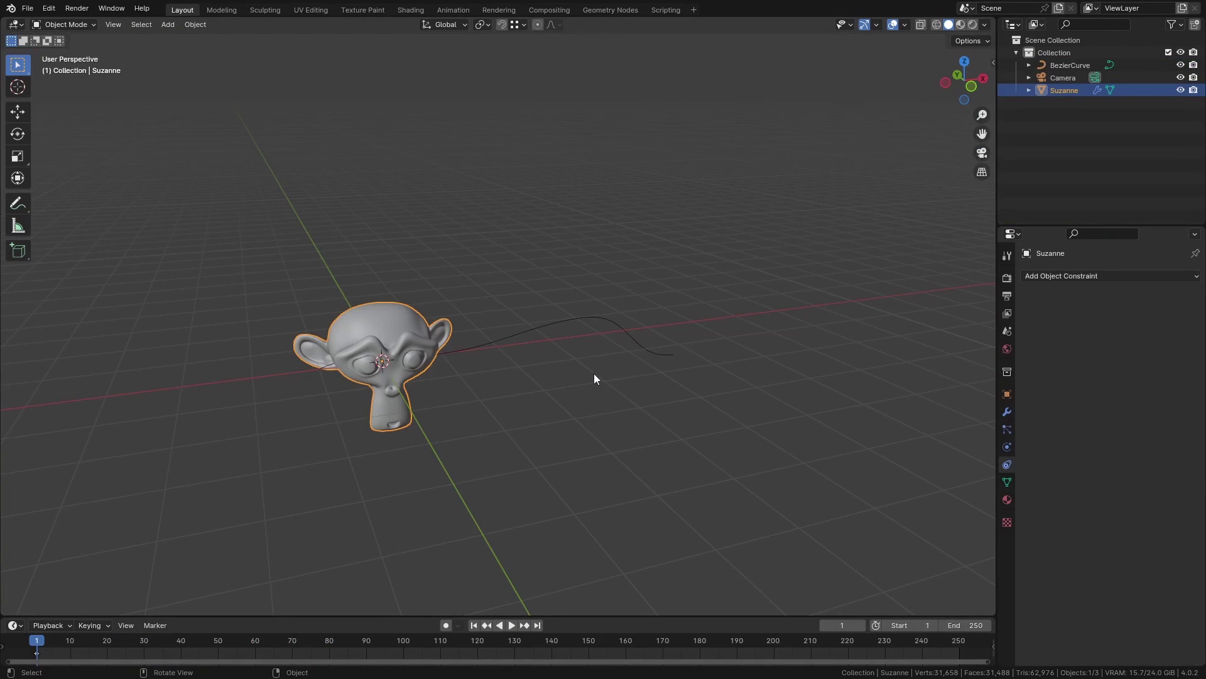
- Add a Follow Path constraint to Suzanne with the BezierCurve as target
{"action": "scroll", "coordinate": [491, 352], "scroll_direction": "up", "scroll_amount": 2}
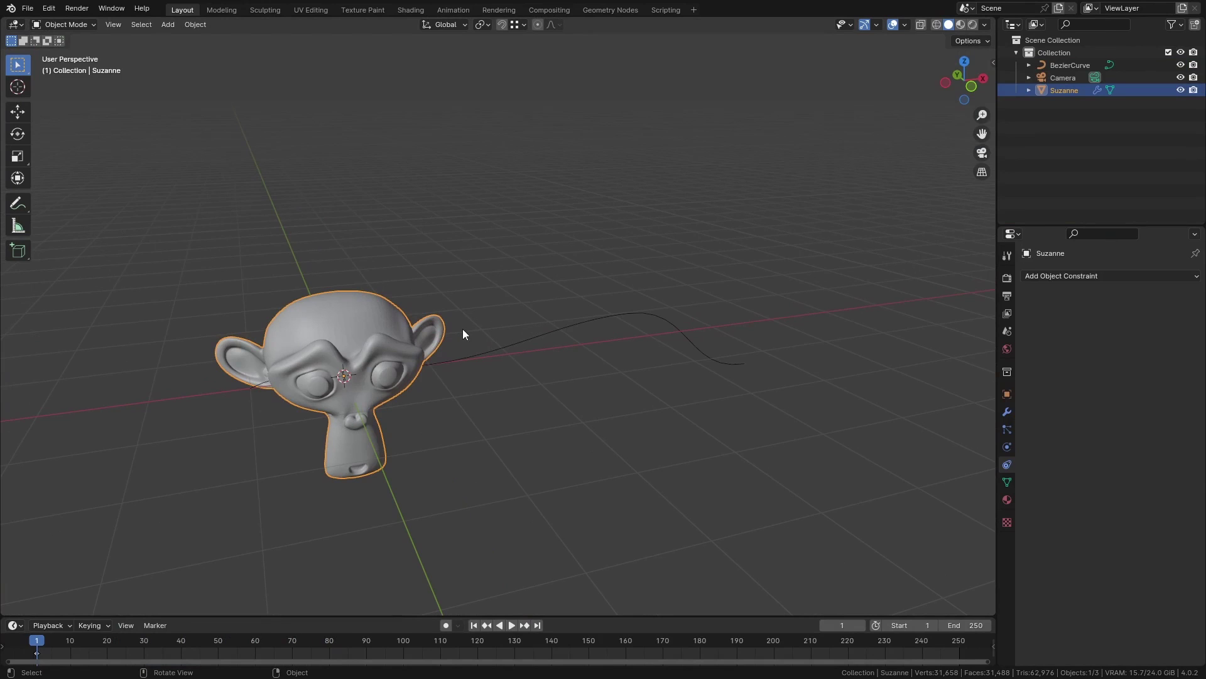
{"action": "left_click", "coordinate": [1116, 277]}
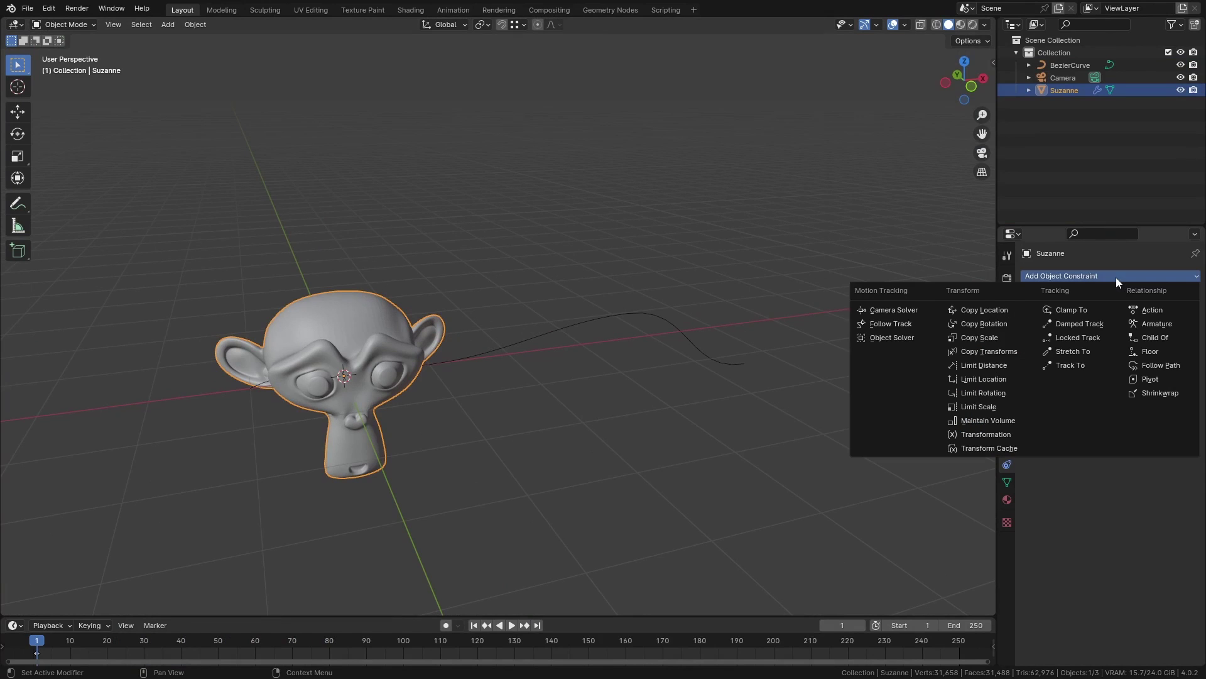
{"action": "left_click", "coordinate": [1177, 368]}
{"action": "left_click", "coordinate": [1177, 315]}
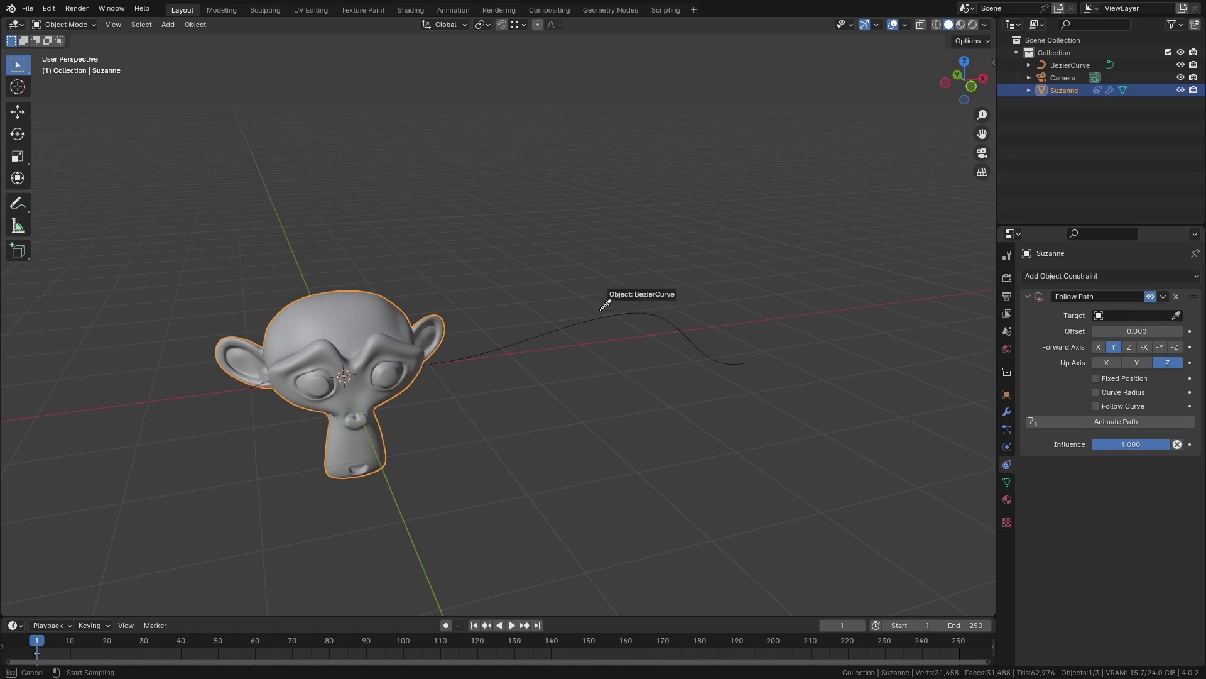
{"action": "left_click", "coordinate": [565, 324]}
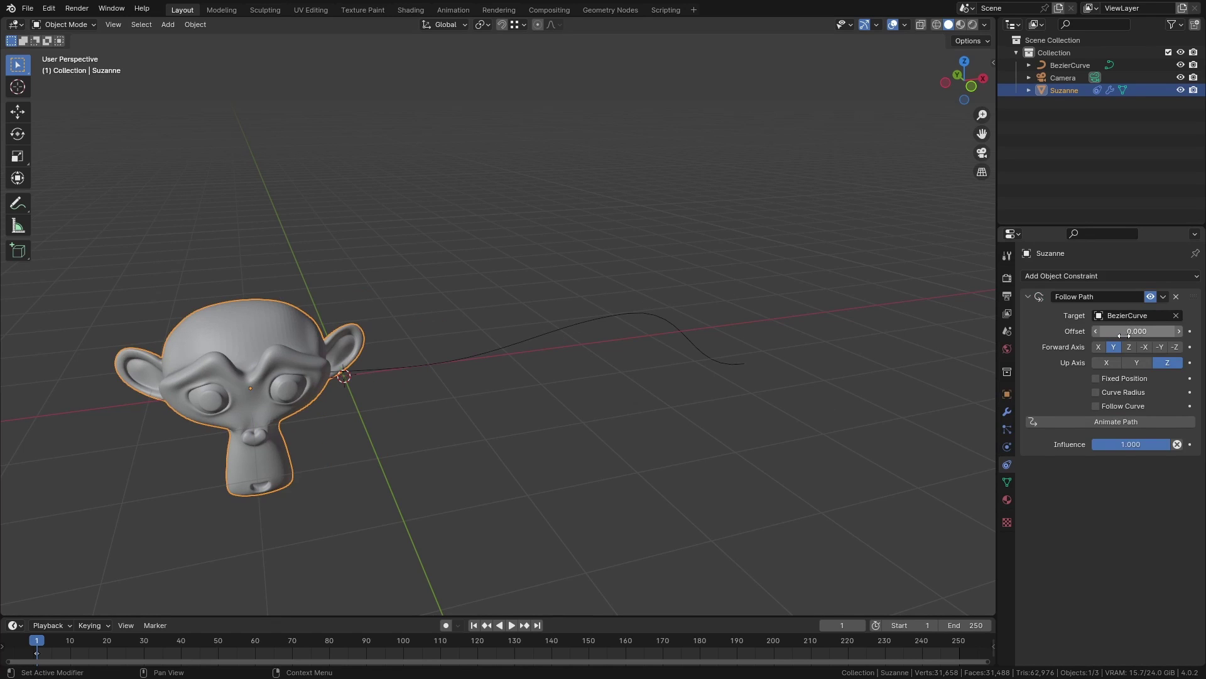
- Adjust the Offset to slide Suzanne along the curve and enable Follow Curve and Fixed Position
{"action": "mouse_move", "coordinate": [1136, 331]}
{"action": "left_mouse_down"}
{"action": "mouse_move", "coordinate": [1081, 331]}
{"action": "mouse_move", "coordinate": [1136, 331]}
{"action": "mouse_move", "coordinate": [1115, 331]}
{"action": "left_mouse_up"}
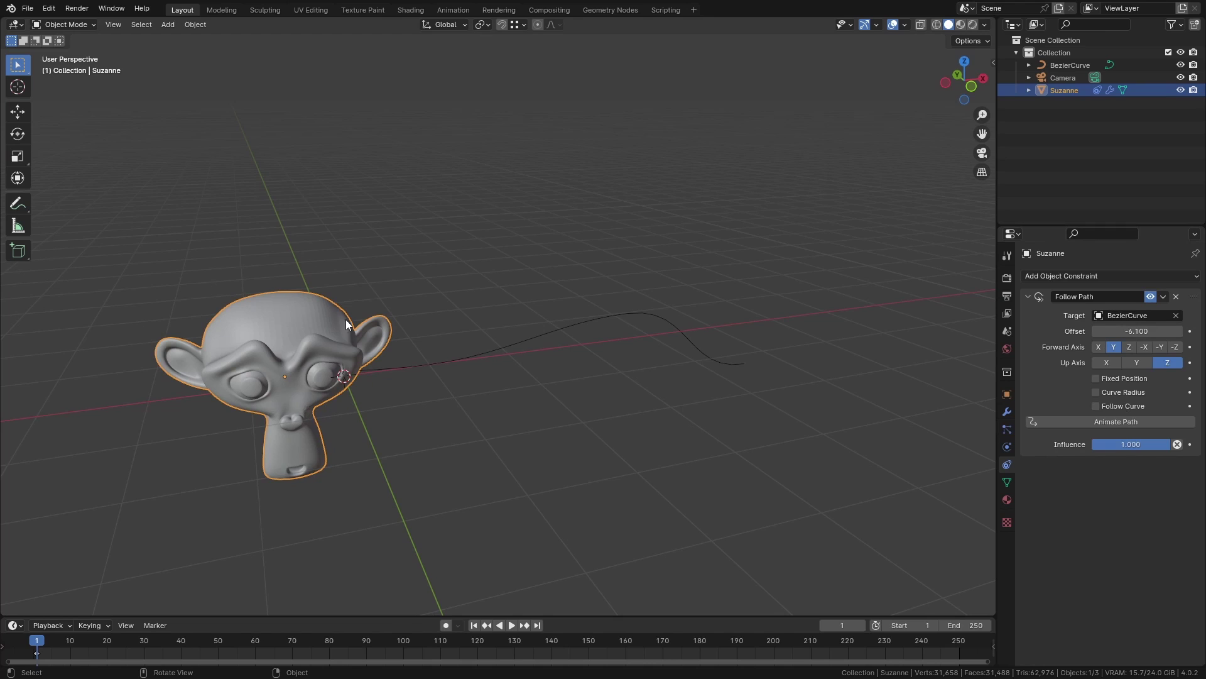
{"action": "mouse_move", "coordinate": [1136, 331]}
{"action": "left_mouse_down"}
{"action": "mouse_move", "coordinate": [1107, 331]}
{"action": "mouse_move", "coordinate": [1169, 331]}
{"action": "mouse_move", "coordinate": [1134, 331]}
{"action": "left_mouse_up"}
{"action": "left_click", "coordinate": [1096, 406]}
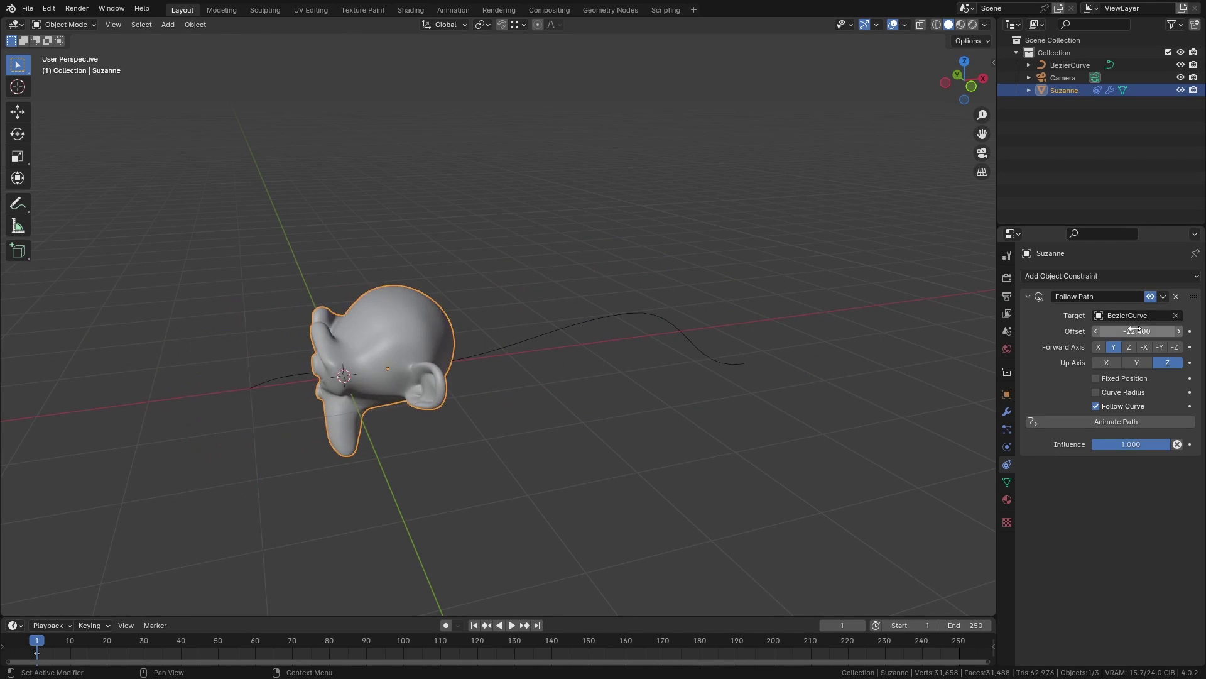
{"action": "left_click", "coordinate": [1124, 378]}
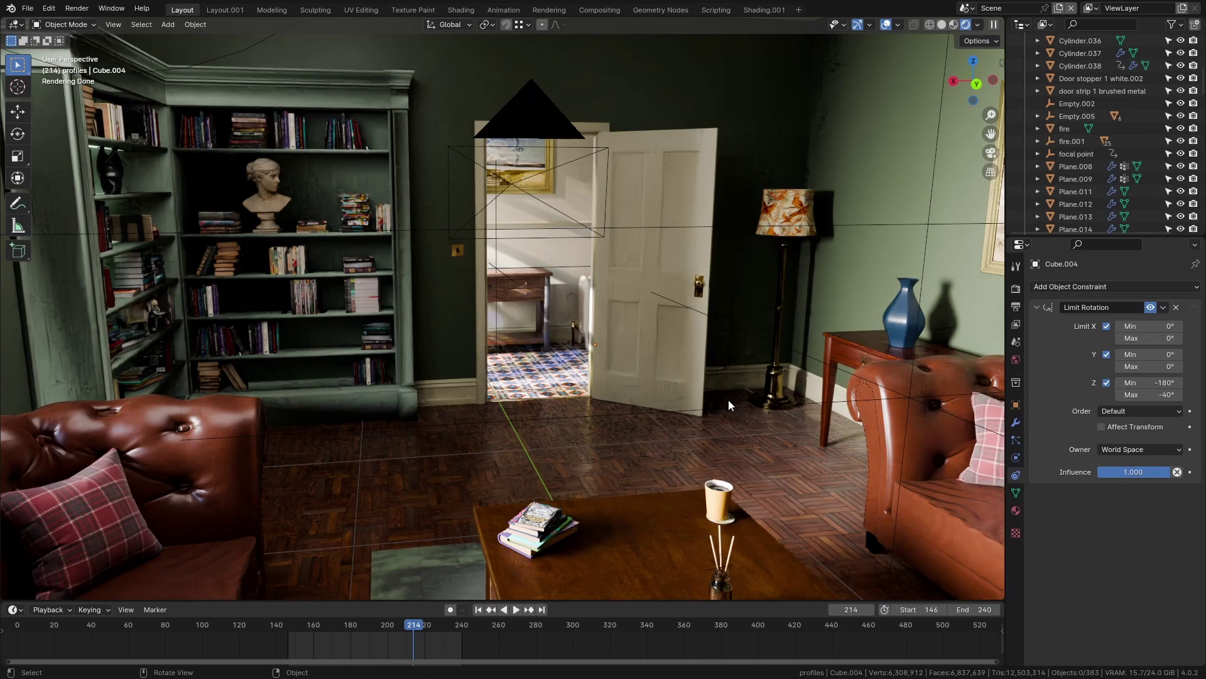
- Select the door and switch the viewport to Solid shading
{"action": "mouse_move", "coordinate": [729, 400]}
{"action": "middle_mouse_down"}
{"action": "mouse_move", "coordinate": [695, 374]}
{"action": "mouse_move", "coordinate": [685, 454]}
{"action": "mouse_move", "coordinate": [653, 408]}
{"action": "mouse_move", "coordinate": [716, 488]}
{"action": "mouse_move", "coordinate": [630, 463]}
{"action": "mouse_move", "coordinate": [587, 256]}
{"action": "mouse_move", "coordinate": [614, 304]}
{"action": "mouse_move", "coordinate": [774, 323]}
{"action": "mouse_move", "coordinate": [726, 431]}
{"action": "mouse_move", "coordinate": [727, 377]}
{"action": "mouse_move", "coordinate": [711, 338]}
{"action": "mouse_move", "coordinate": [654, 311]}
{"action": "middle_mouse_up"}
{"action": "scroll", "coordinate": [672, 394], "scroll_direction": "up", "scroll_amount": 4}
{"action": "left_click", "coordinate": [613, 409]}
{"action": "scroll", "coordinate": [659, 497], "scroll_direction": "up", "scroll_amount": 4}
{"action": "scroll", "coordinate": [631, 463], "scroll_direction": "up", "scroll_amount": 2}
{"action": "key", "text": "z"}
{"action": "left_click", "coordinate": [692, 472]}
- Rotate the door around the global Z axis to a new swing angle
{"action": "scroll", "coordinate": [722, 343], "scroll_direction": "up", "scroll_amount": 4}
{"action": "key", "text": "r"}
{"action": "key", "text": "z"}
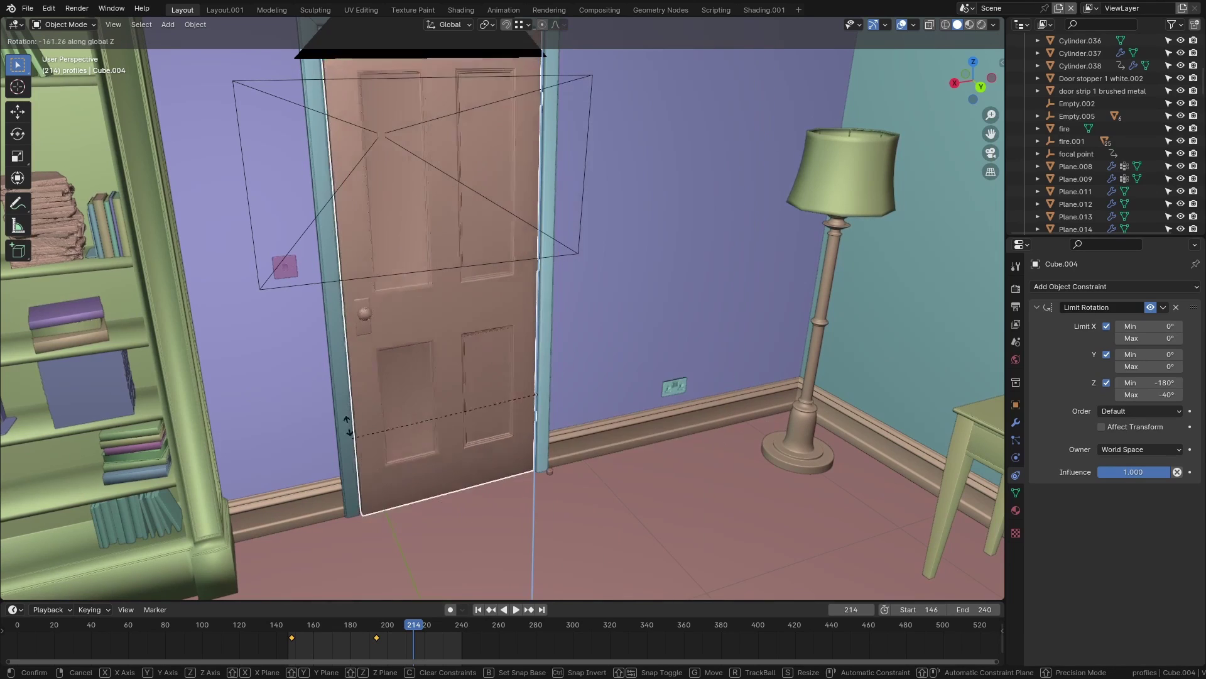
{"action": "left_click", "coordinate": [519, 496]}
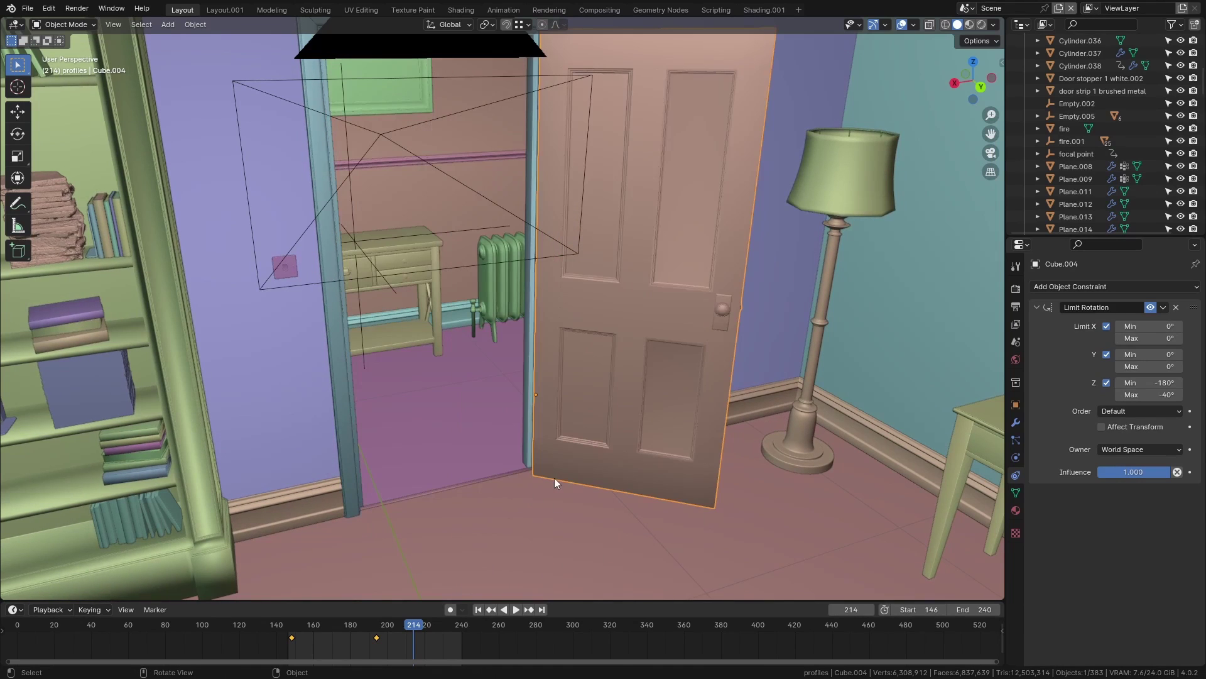
- Add a Limit Rotation constraint to the door limiting Z between -180° and -40°
{"action": "left_click", "coordinate": [1078, 287]}
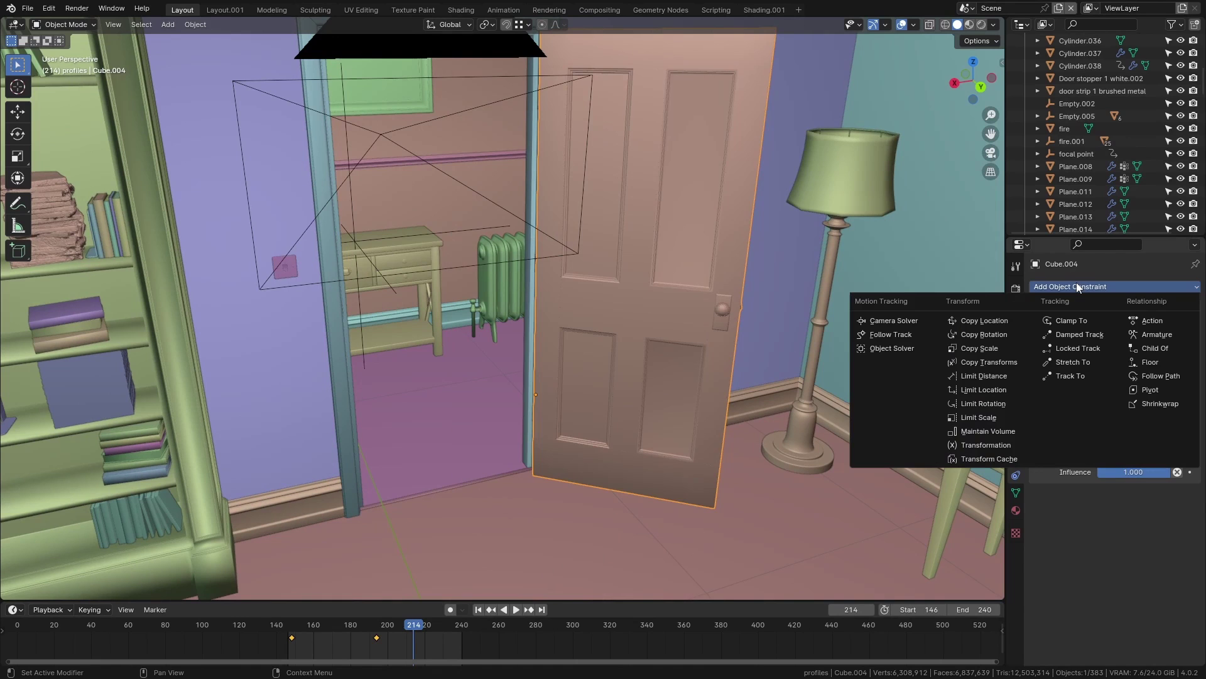
{"action": "left_click", "coordinate": [983, 404]}
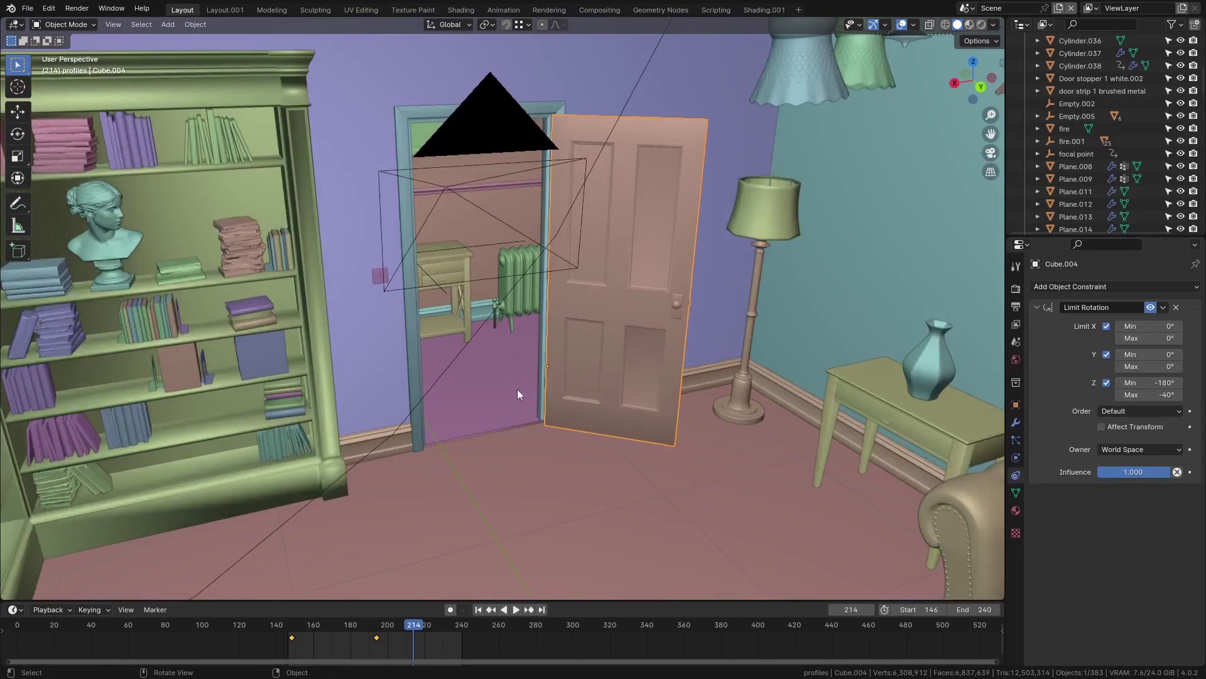
{"action": "middle_click_drag", "start_coordinate": [518, 395], "coordinate": [560, 358]}
{"action": "scroll", "coordinate": [560, 357], "scroll_direction": "down", "scroll_amount": 2}
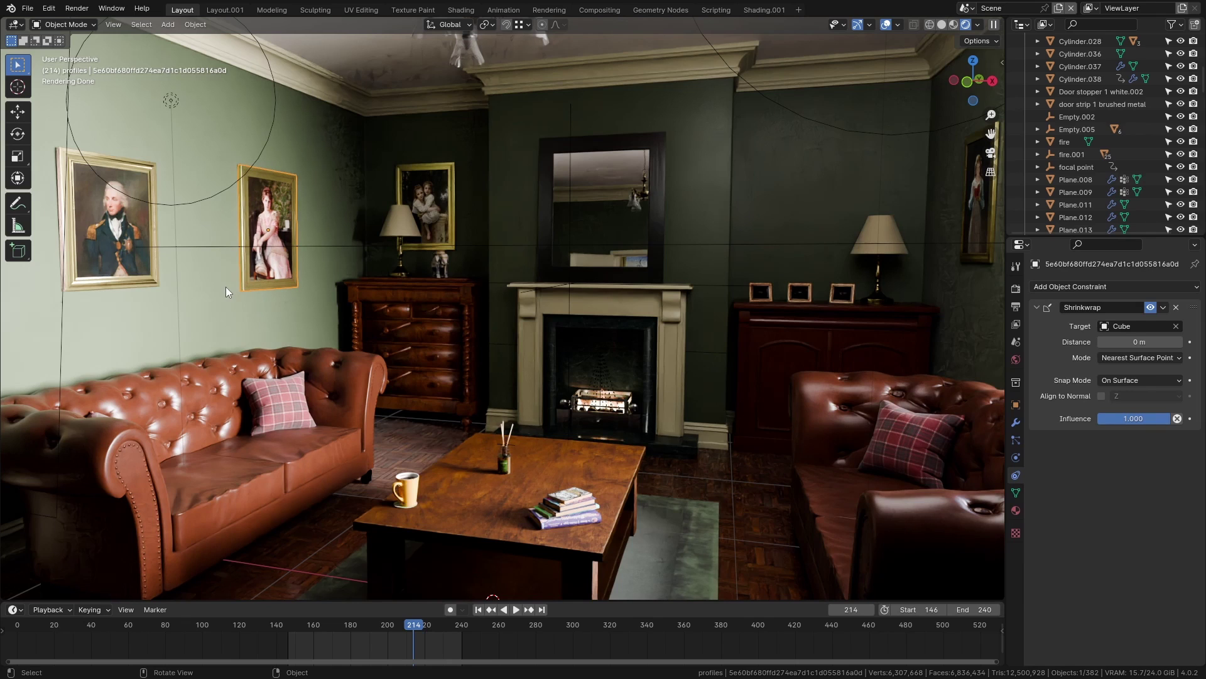
- Align the painting to the surface normal and slide it along the walls onto the right wall
{"action": "key", "text": "g"}
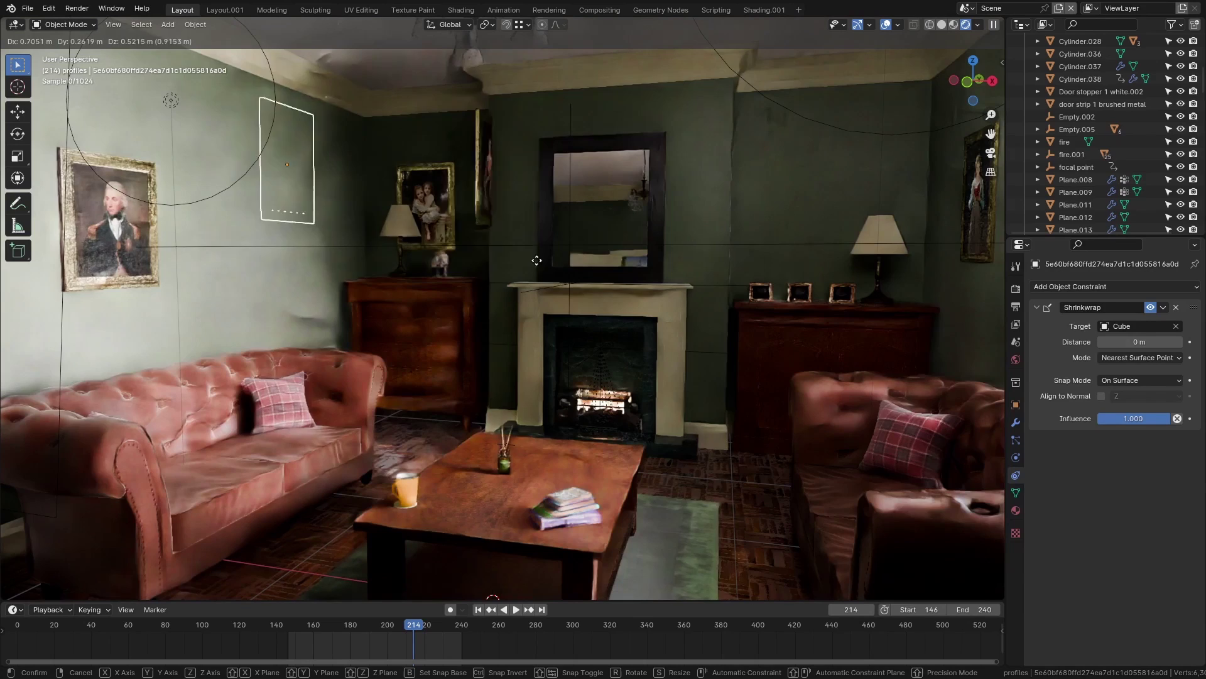
{"action": "right_click", "coordinate": [779, 298]}
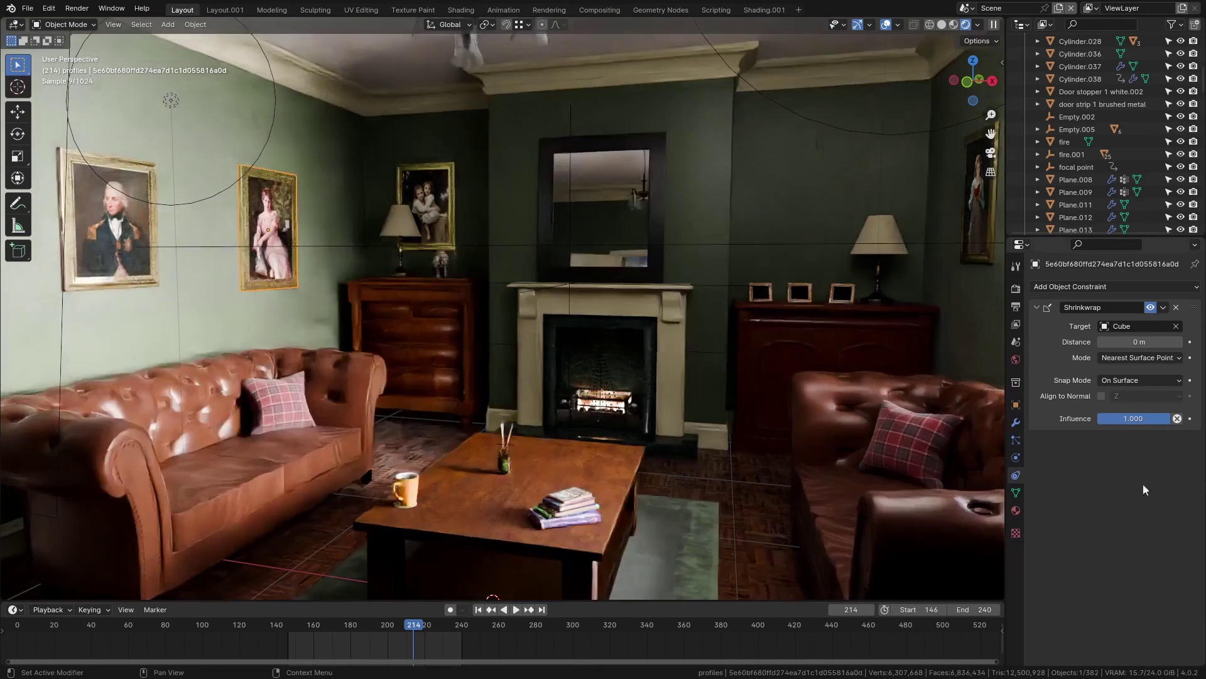
{"action": "left_click", "coordinate": [1101, 395]}
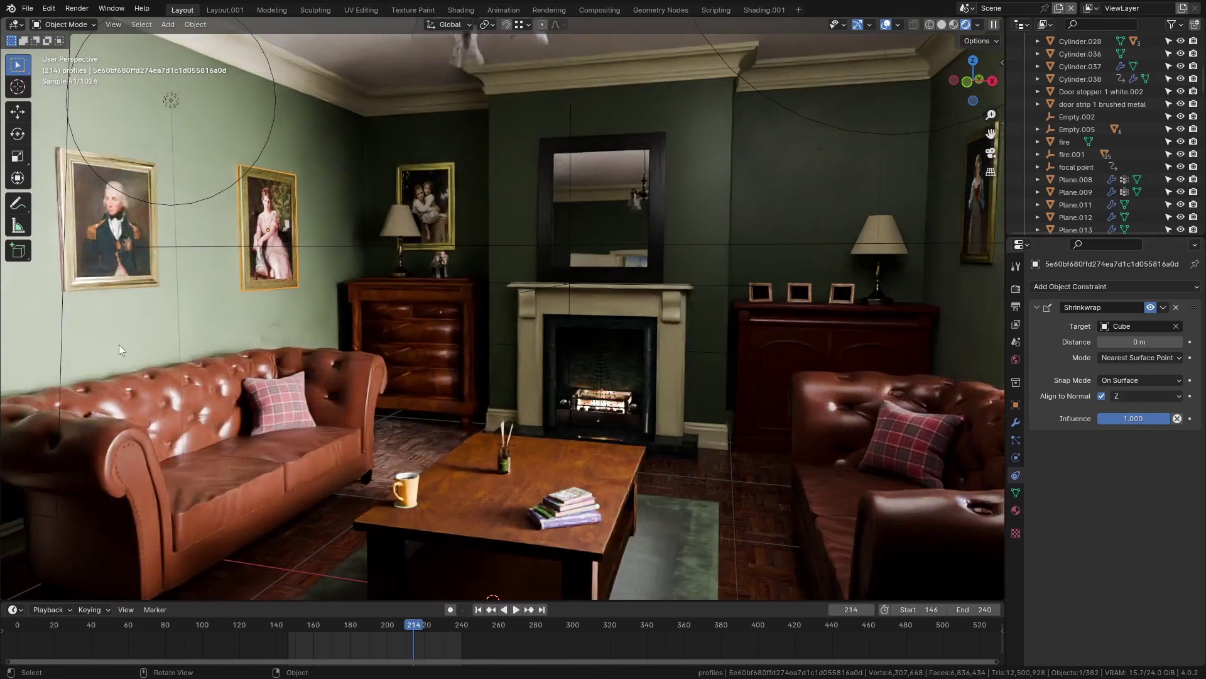
{"action": "key", "text": "g"}
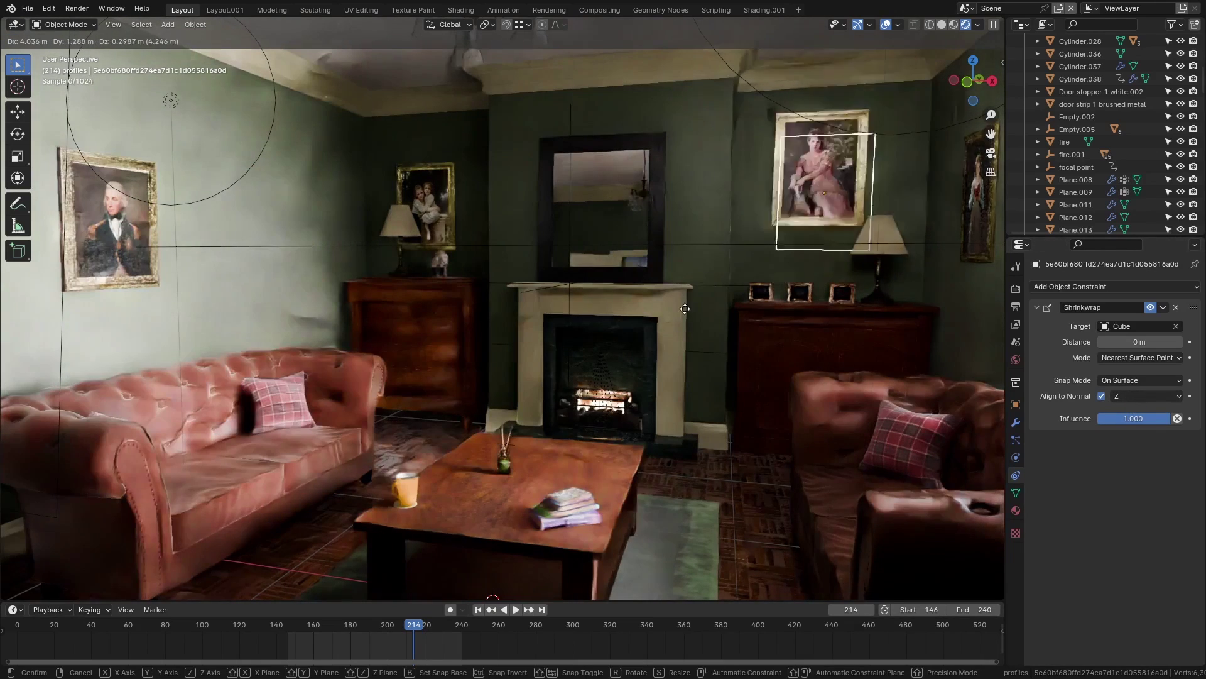
{"action": "left_click", "coordinate": [691, 301]}
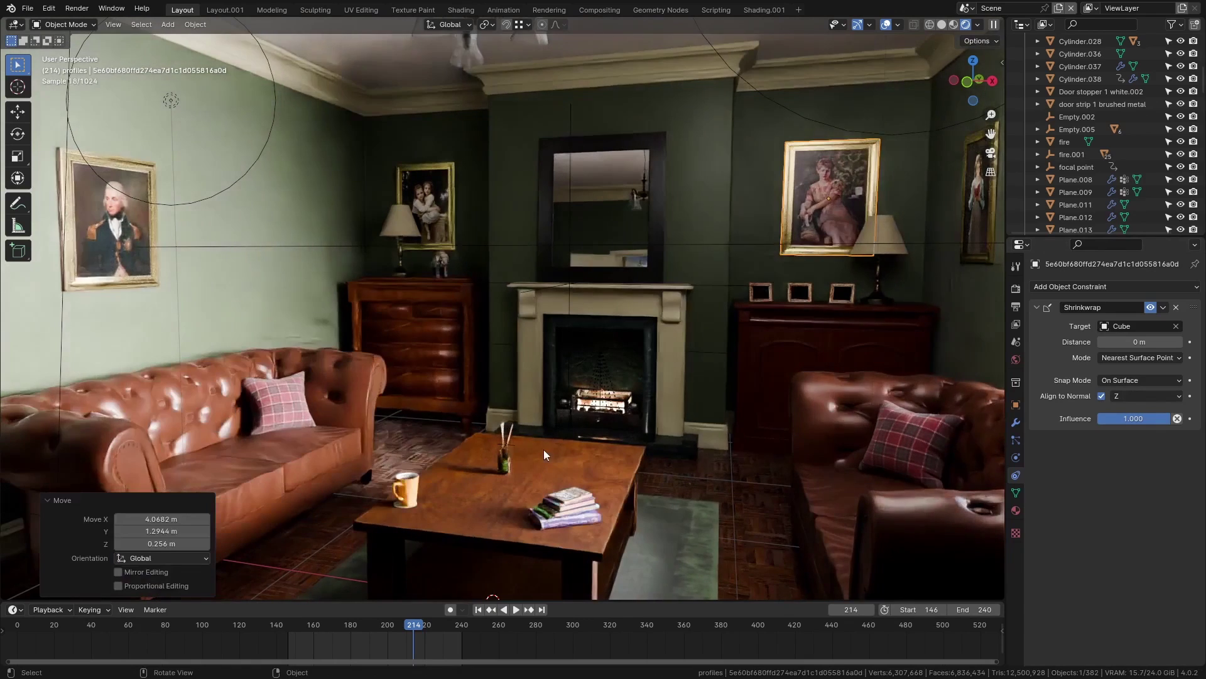
{"action": "key", "text": "g"}
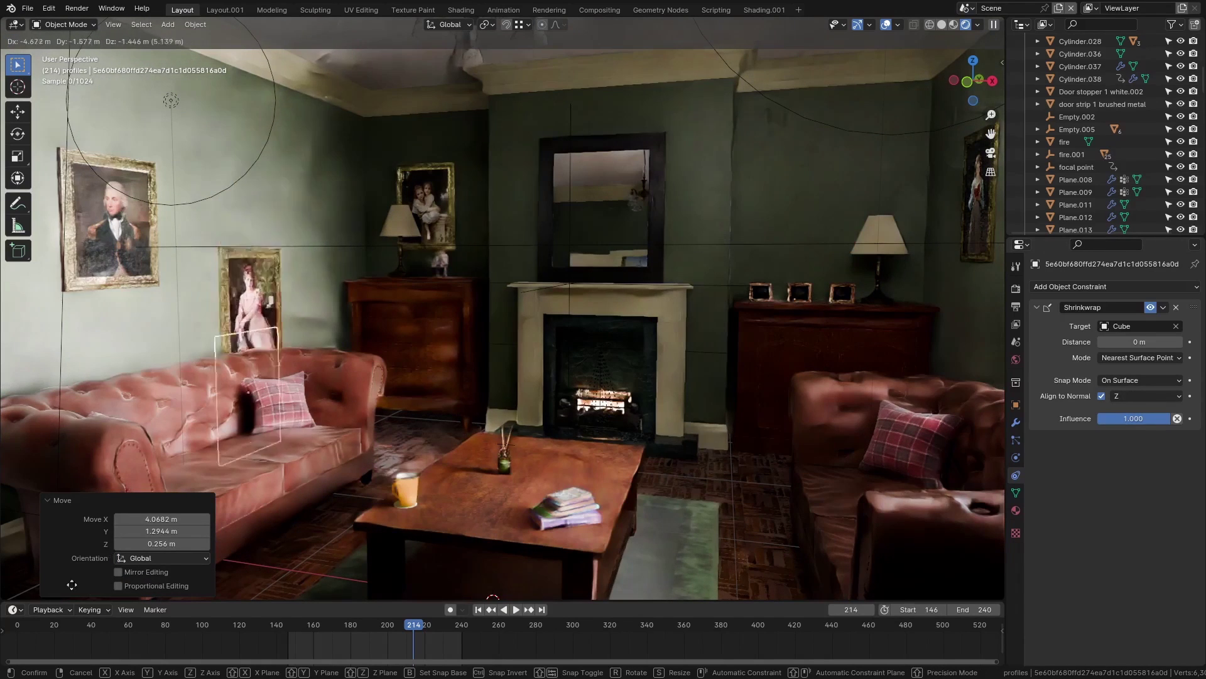
{"action": "left_click", "coordinate": [722, 427]}
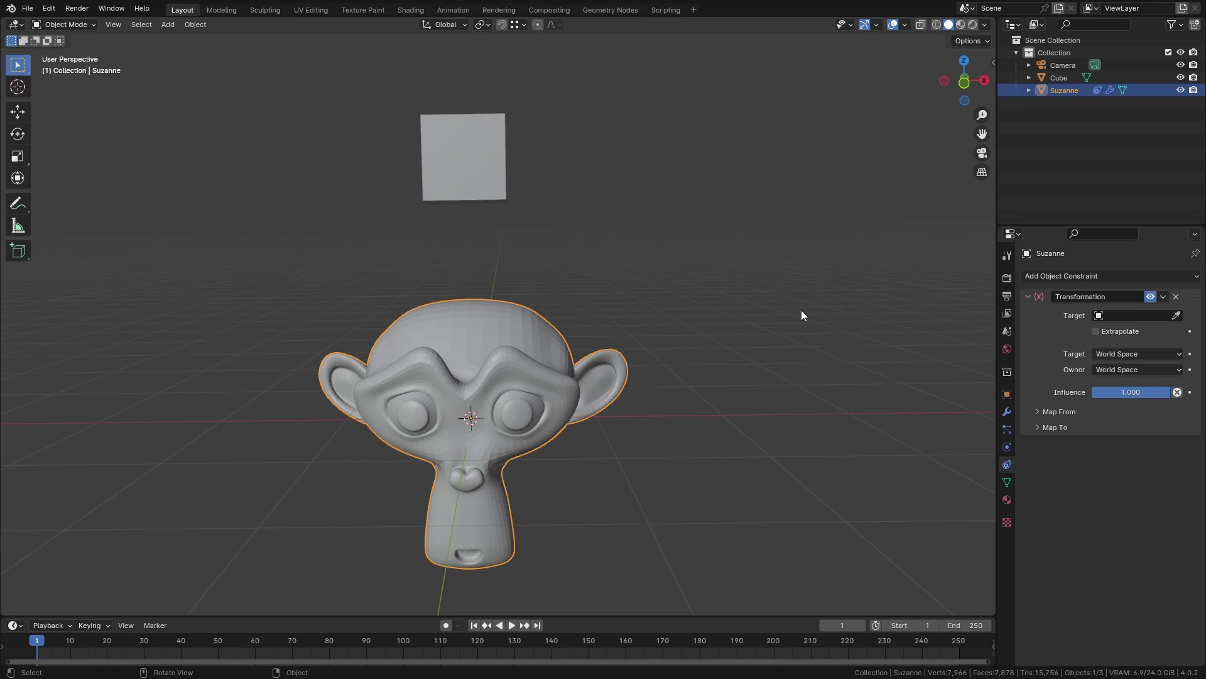
- Test moving the cube along X and rotating Suzanne around Z, cancelling both
{"action": "left_click", "coordinate": [482, 187]}
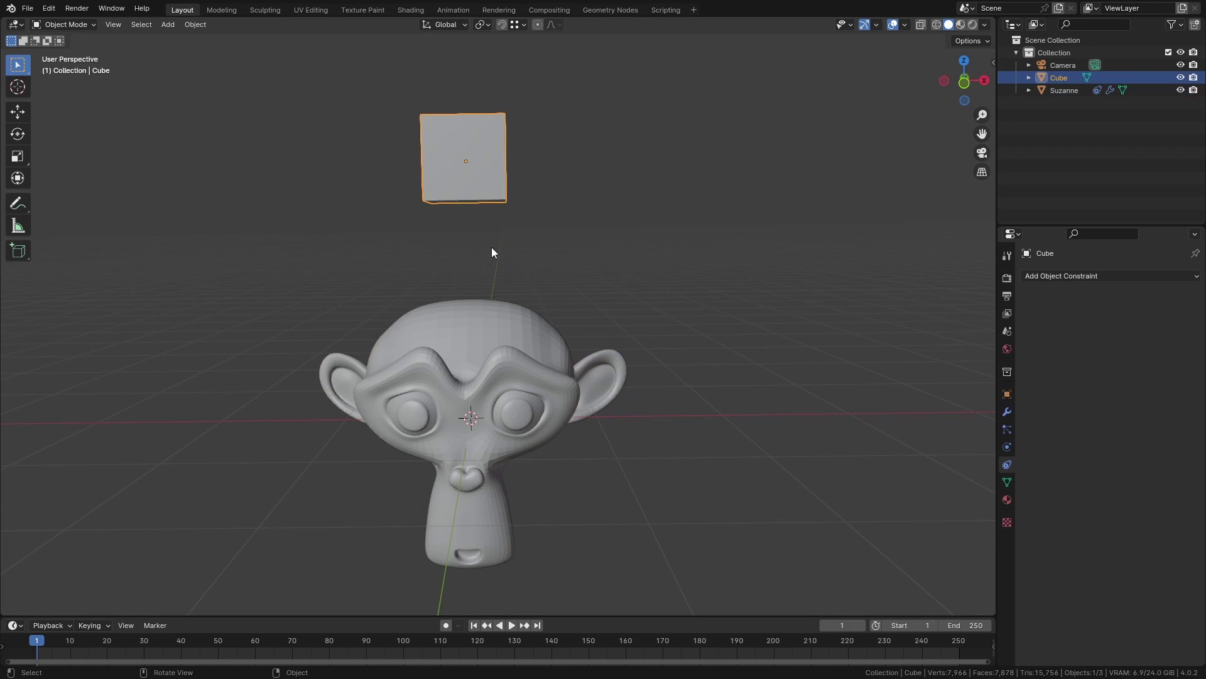
{"action": "key", "text": "g"}
{"action": "key", "text": "x"}
{"action": "key", "text": "Escape"}
{"action": "left_click", "coordinate": [526, 432]}
{"action": "key", "text": "r"}
{"action": "key", "text": "z"}
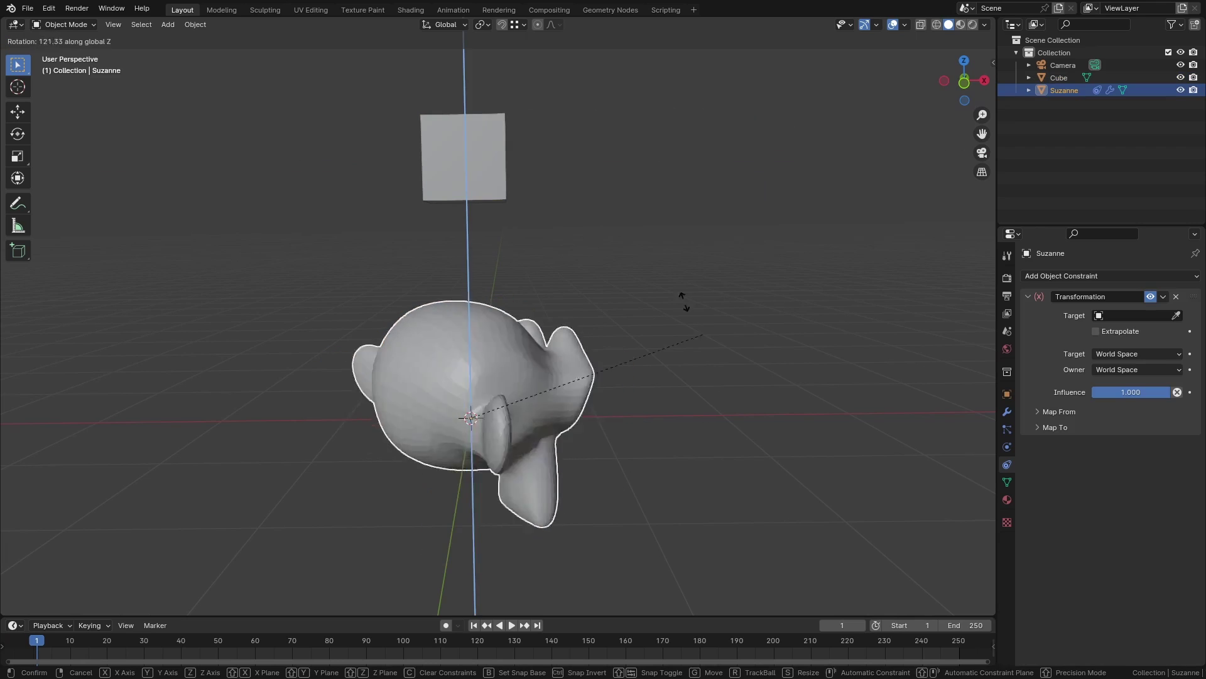
{"action": "key", "text": "Escape"}
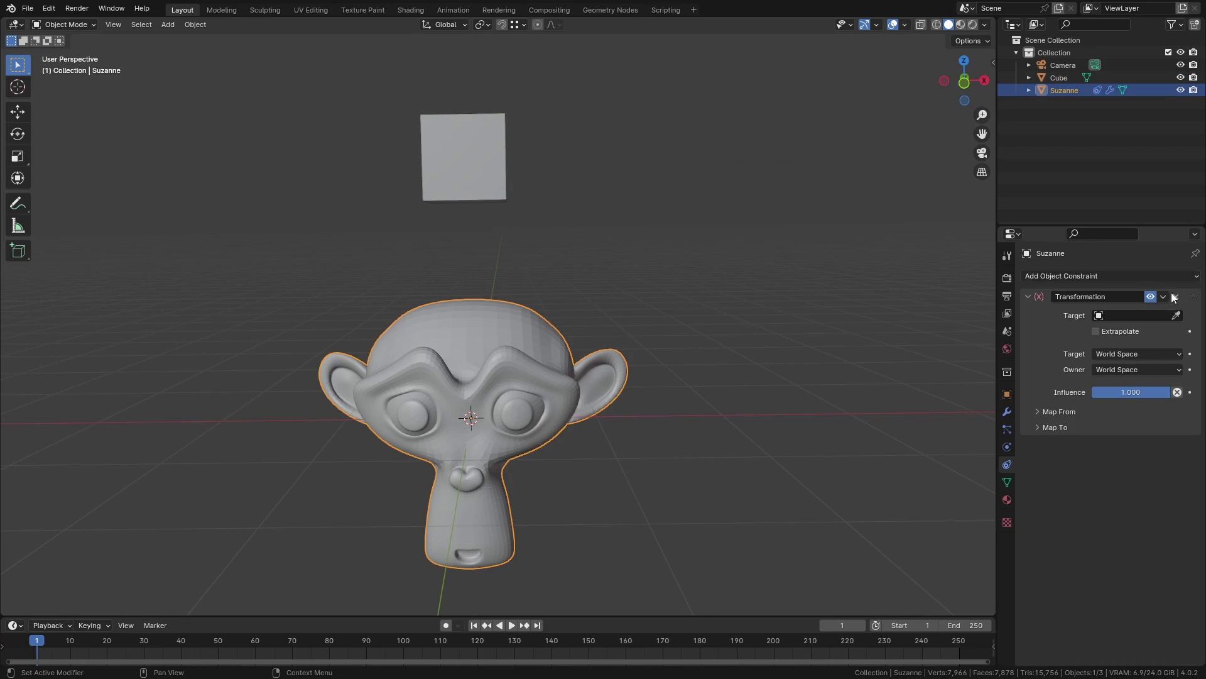
- Target the Cube from Suzanne's Transformation constraint, expand Map From/Map To, and test an X move
{"action": "left_click", "coordinate": [1176, 316]}
{"action": "left_click", "coordinate": [479, 149]}
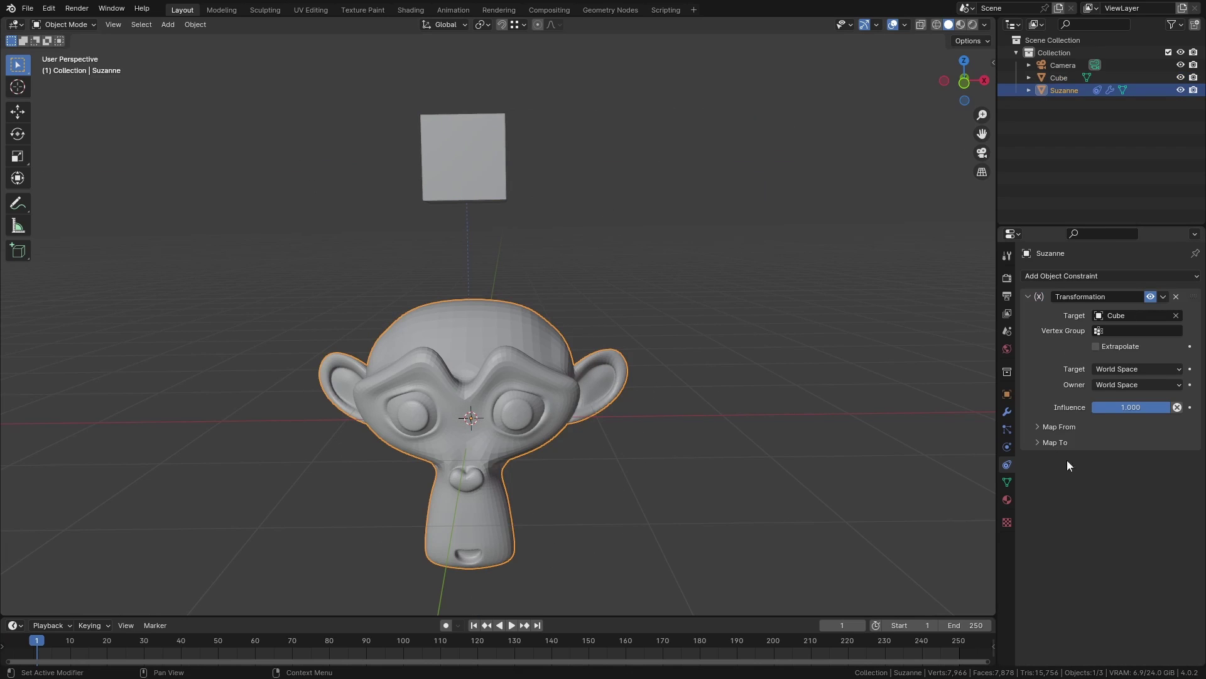
{"action": "left_click_drag", "start_coordinate": [1056, 442], "coordinate": [1048, 429]}
{"action": "left_click", "coordinate": [474, 167]}
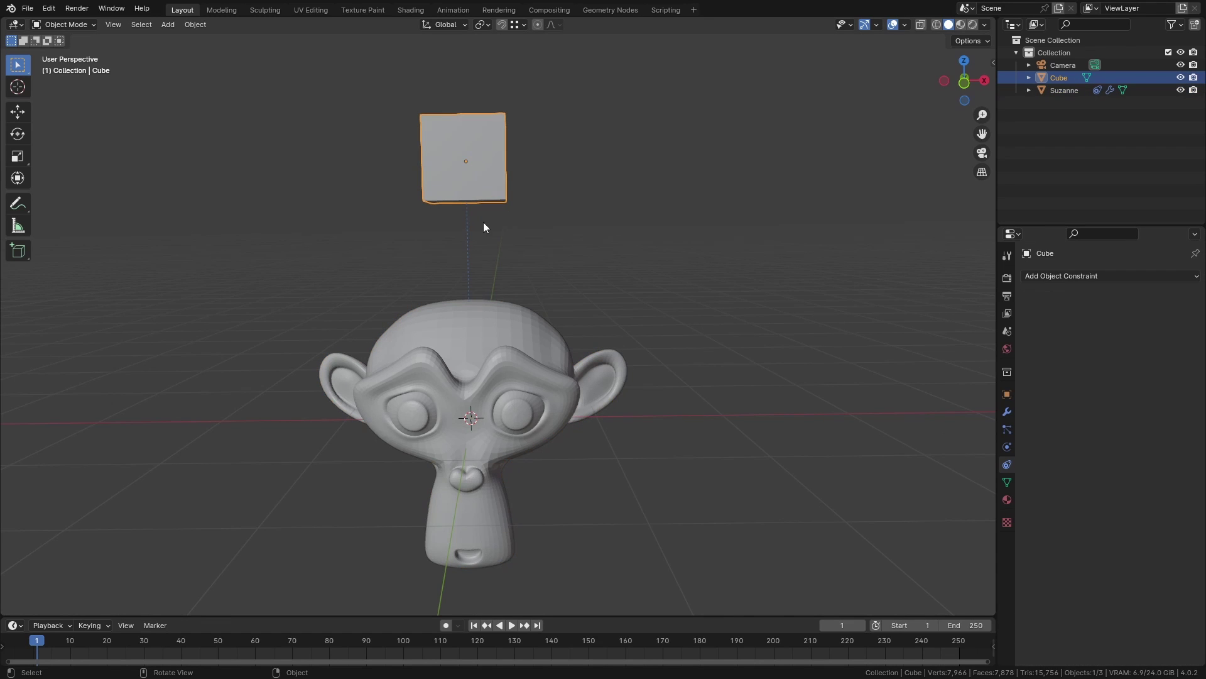
{"action": "key", "text": "g"}
{"action": "key", "text": "x"}
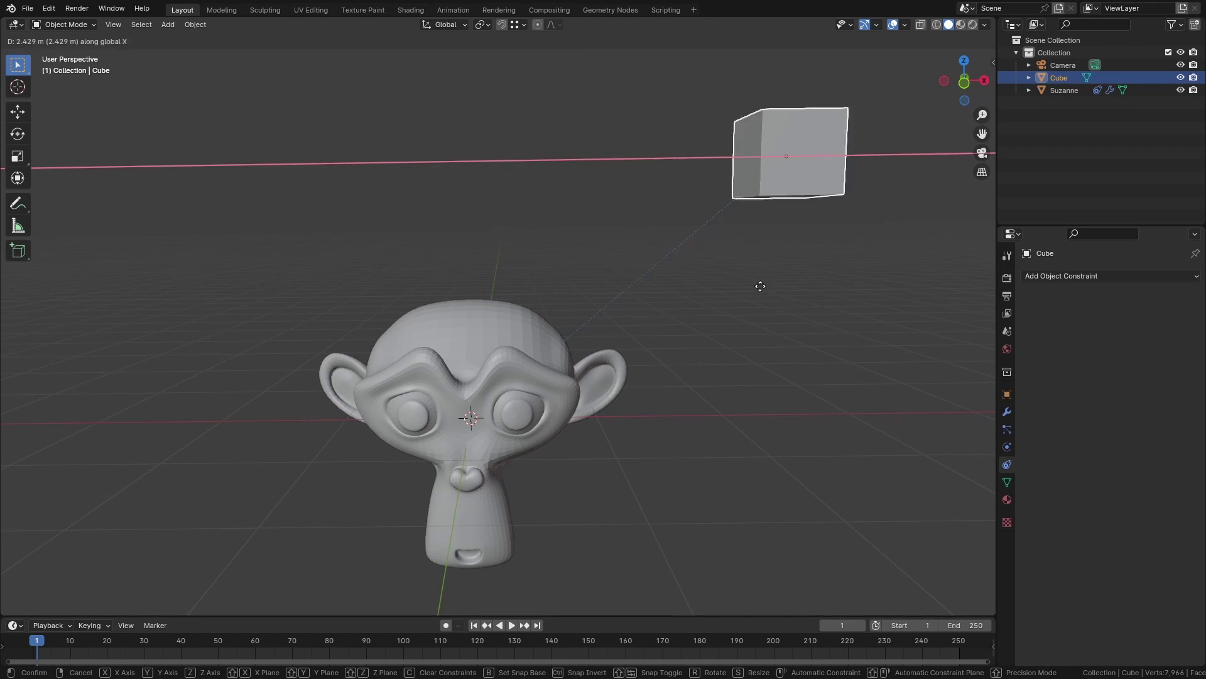
{"action": "key", "text": "Escape"}
- On Suzanne's Transformation constraint, set the Map From Location X range to -2 m to 2 m
{"action": "left_click", "coordinate": [495, 387]}
{"action": "scroll", "coordinate": [1169, 457], "scroll_direction": "down", "scroll_amount": 2}
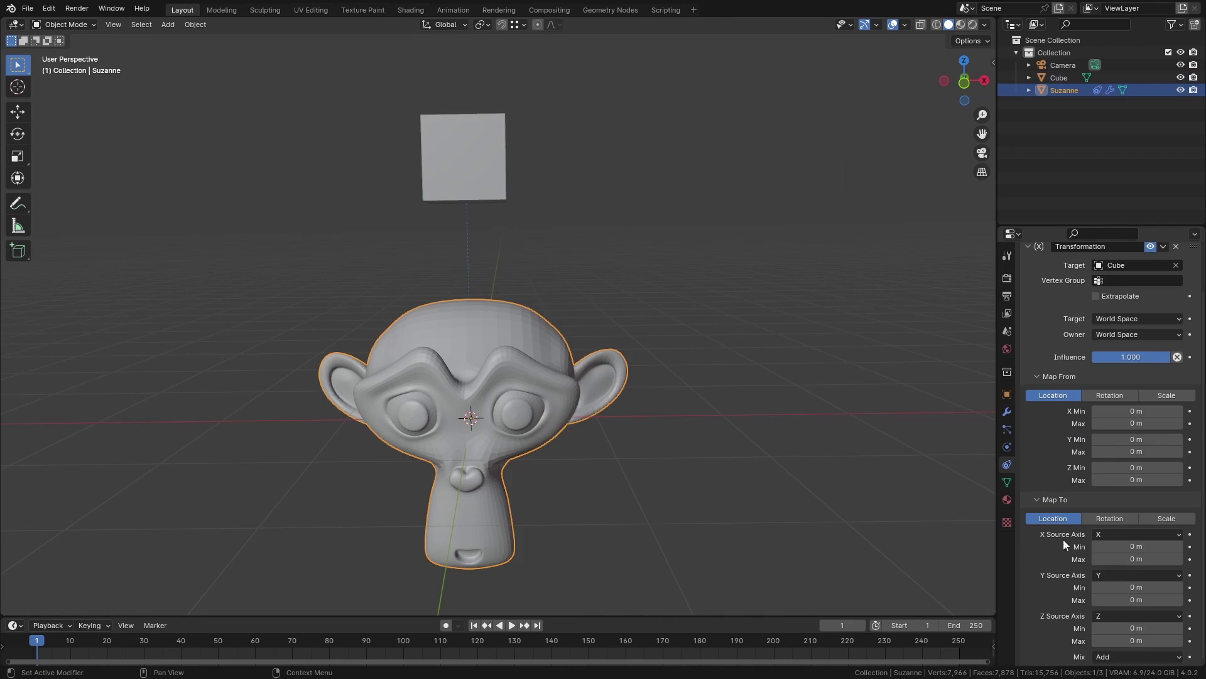
{"action": "left_click", "coordinate": [1124, 409]}
{"action": "type", "text": "-2"}
{"action": "key", "text": "Return"}
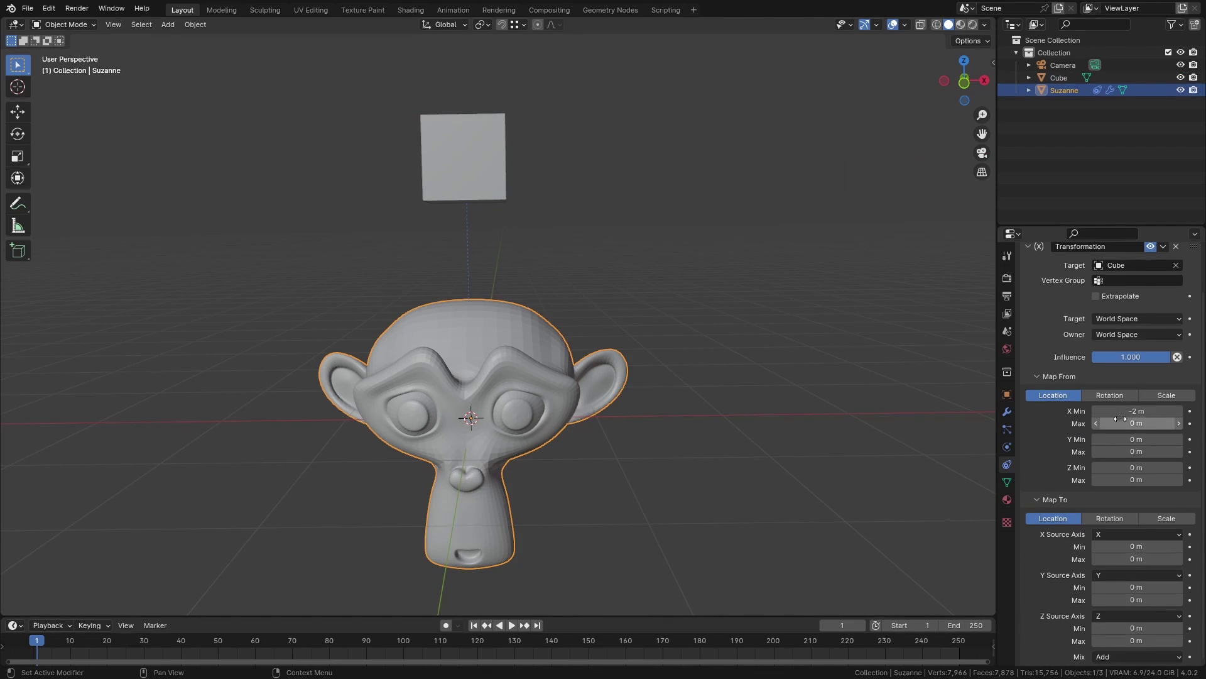
{"action": "left_click", "coordinate": [1129, 422]}
{"action": "type", "text": "2"}
{"action": "key", "text": "Return"}
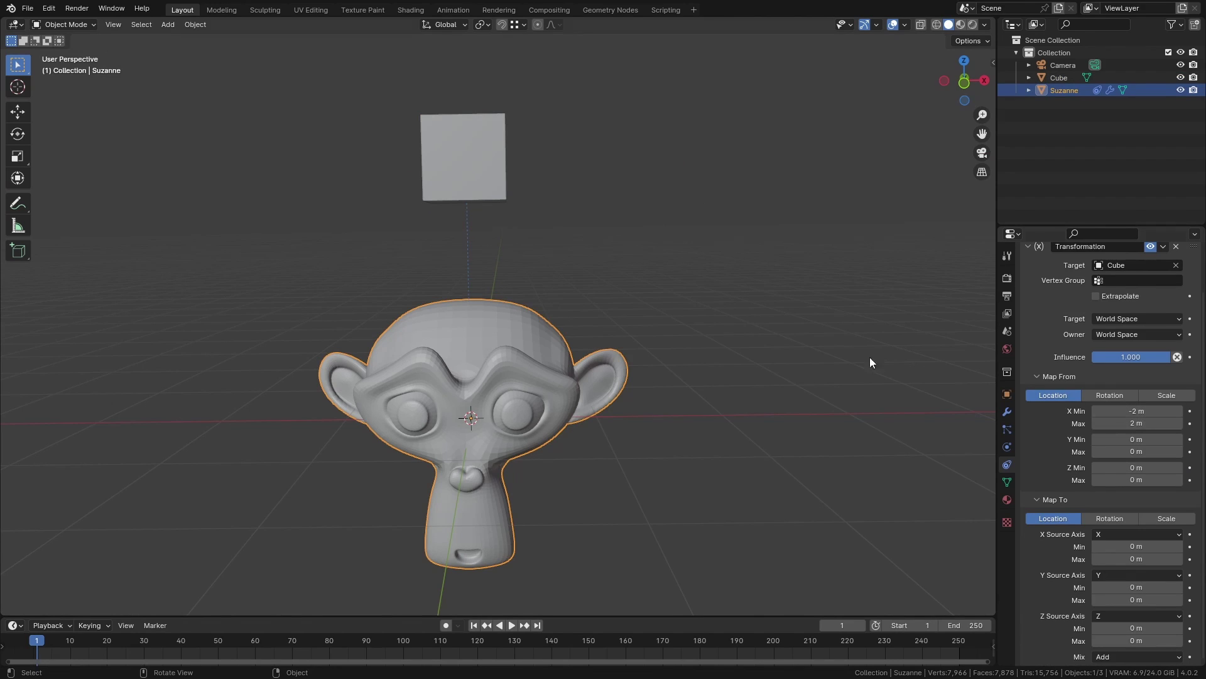
- Move the Cube along X to test the mapping, then reselect Suzanne
{"action": "left_click", "coordinate": [482, 180]}
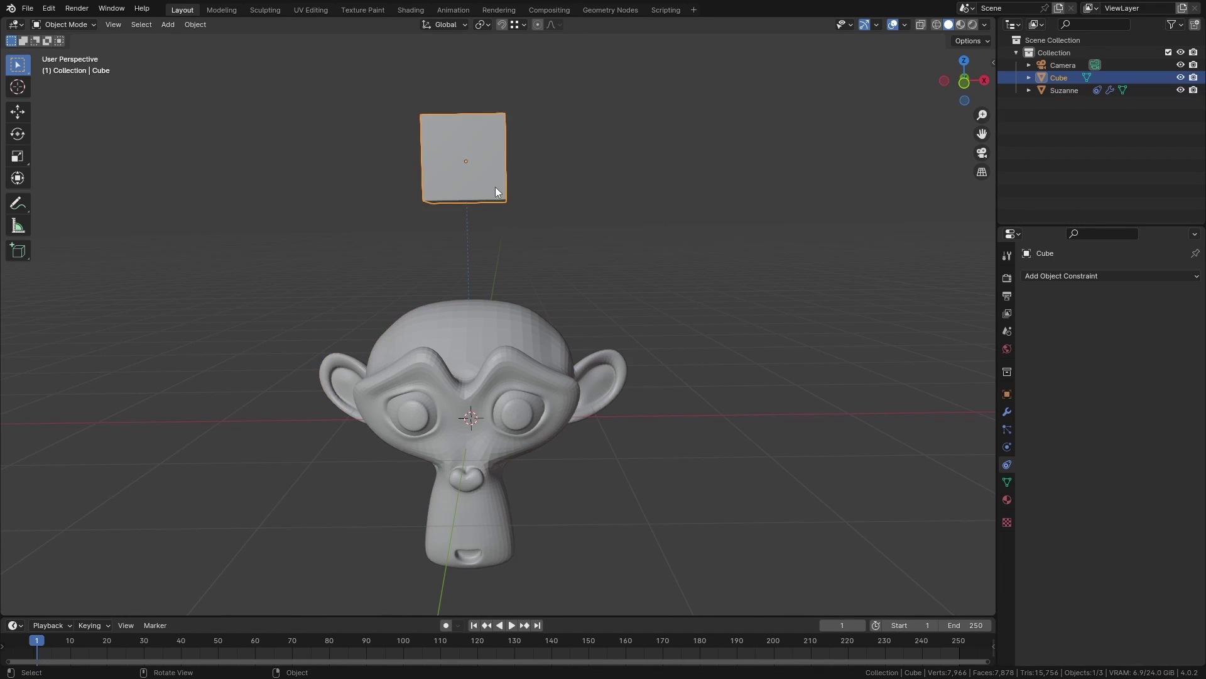
{"action": "key", "text": "g"}
{"action": "key", "text": "x"}
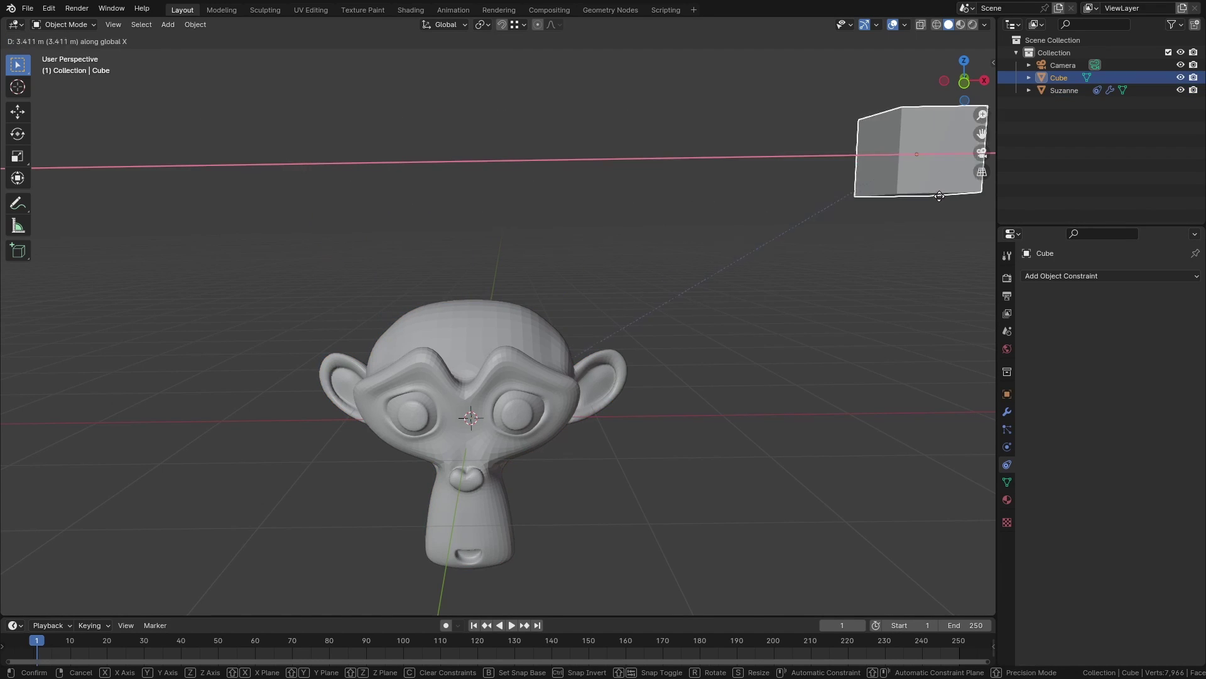
{"action": "left_click", "coordinate": [504, 383]}
{"action": "left_click", "coordinate": [504, 383]}
- Map to rotation with Z driven by the X source axis, ranging -360° to 360°
{"action": "scroll", "coordinate": [1093, 575], "scroll_direction": "down", "scroll_amount": 2}
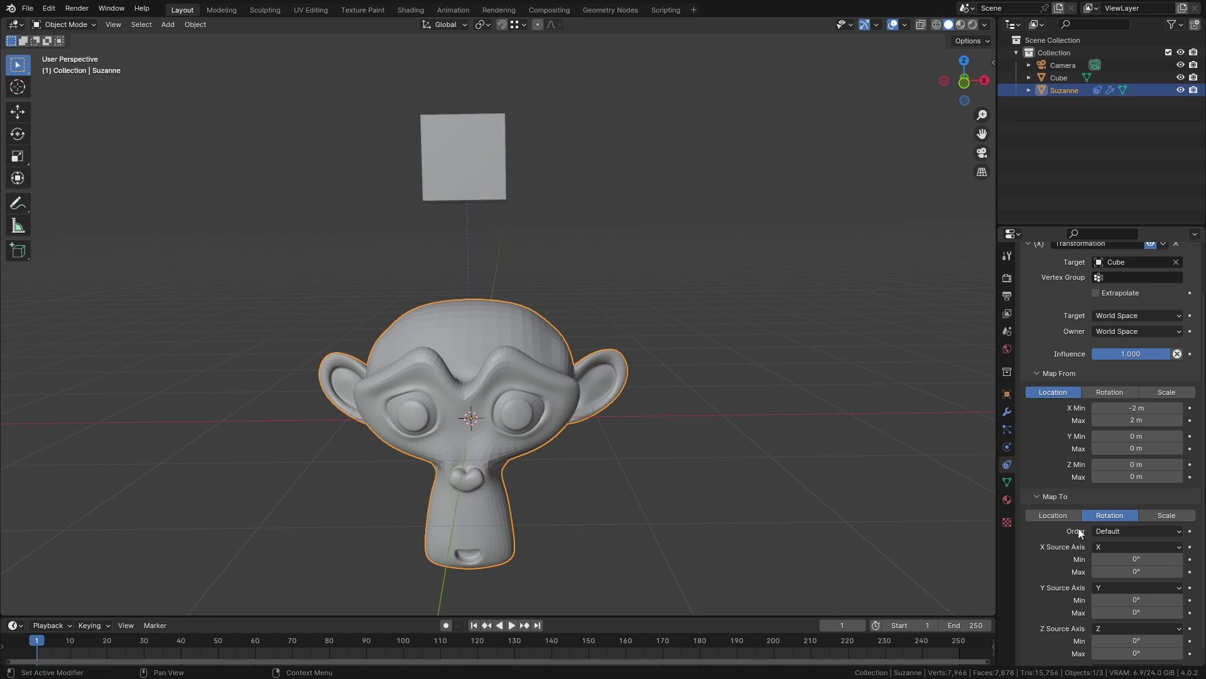
{"action": "scroll", "coordinate": [1067, 540], "scroll_direction": "down", "scroll_amount": 1}
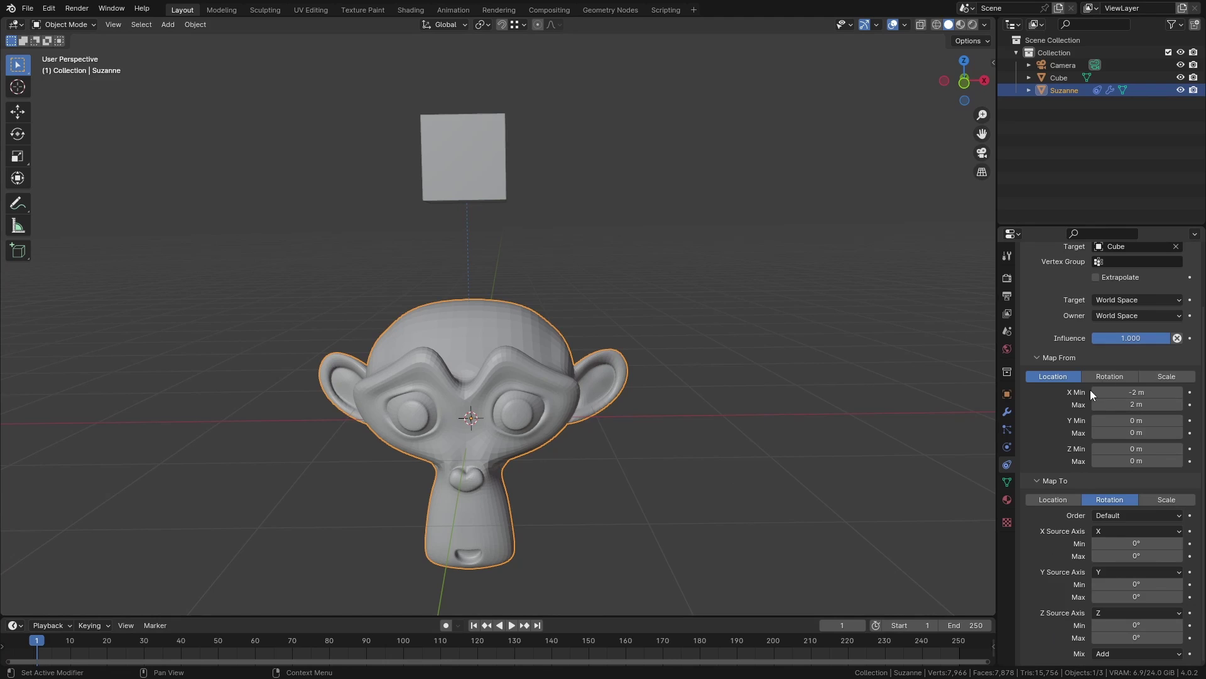
{"action": "left_click", "coordinate": [1114, 617]}
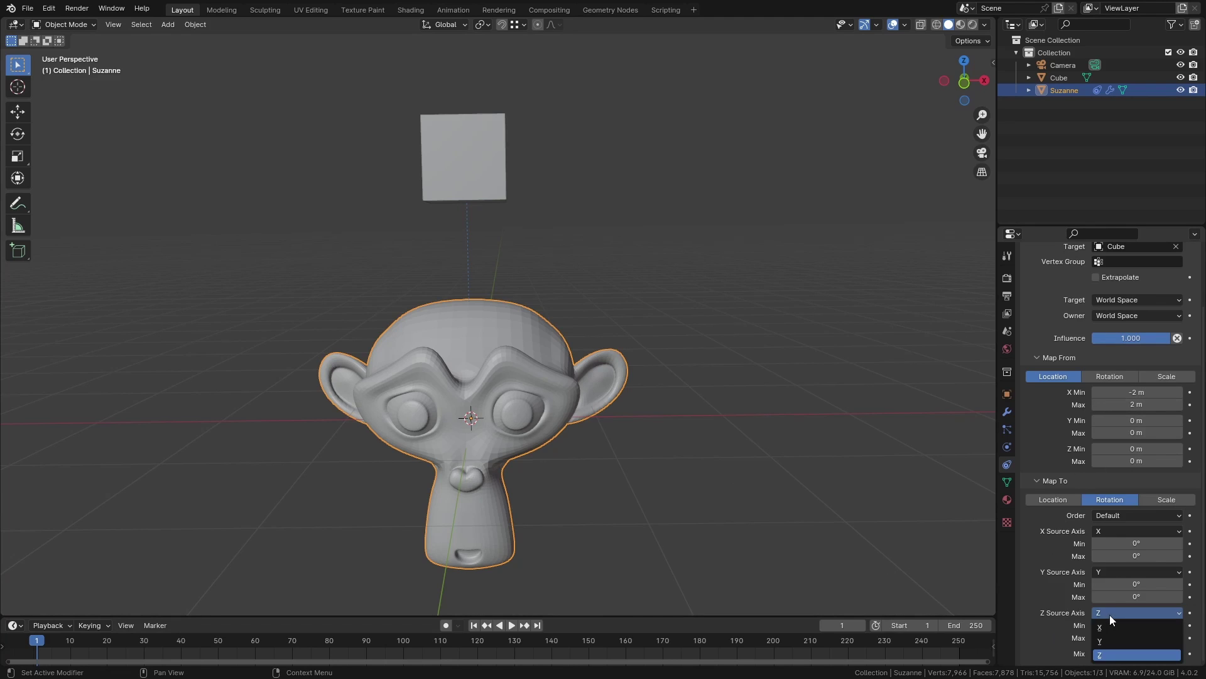
{"action": "left_click", "coordinate": [1113, 628]}
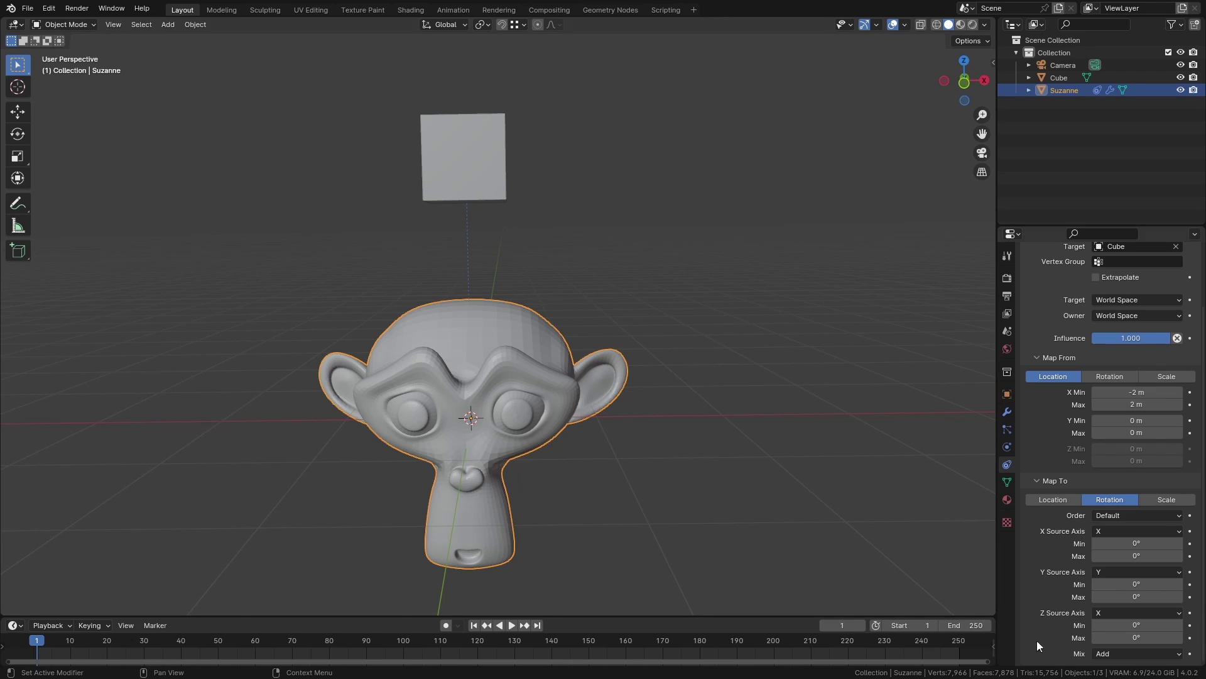
{"action": "left_click", "coordinate": [1129, 640]}
{"action": "type", "text": "360"}
{"action": "key", "text": "Return"}
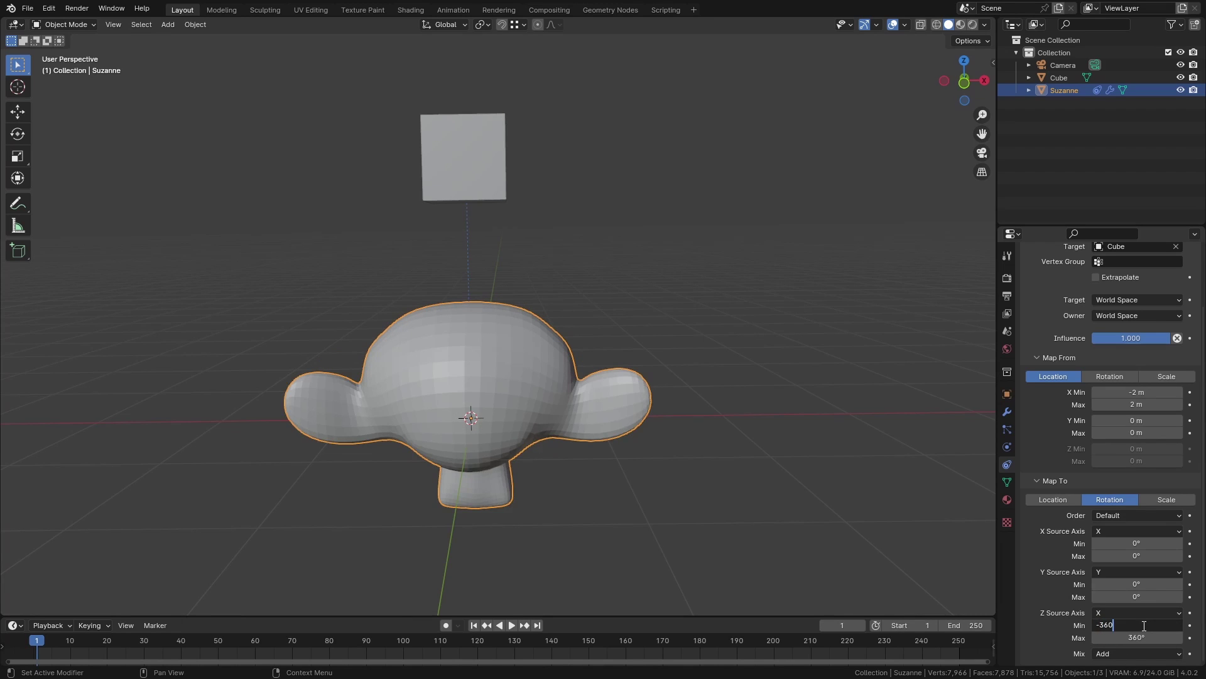
{"action": "key", "text": "Return"}
{"action": "left_click", "coordinate": [463, 158]}
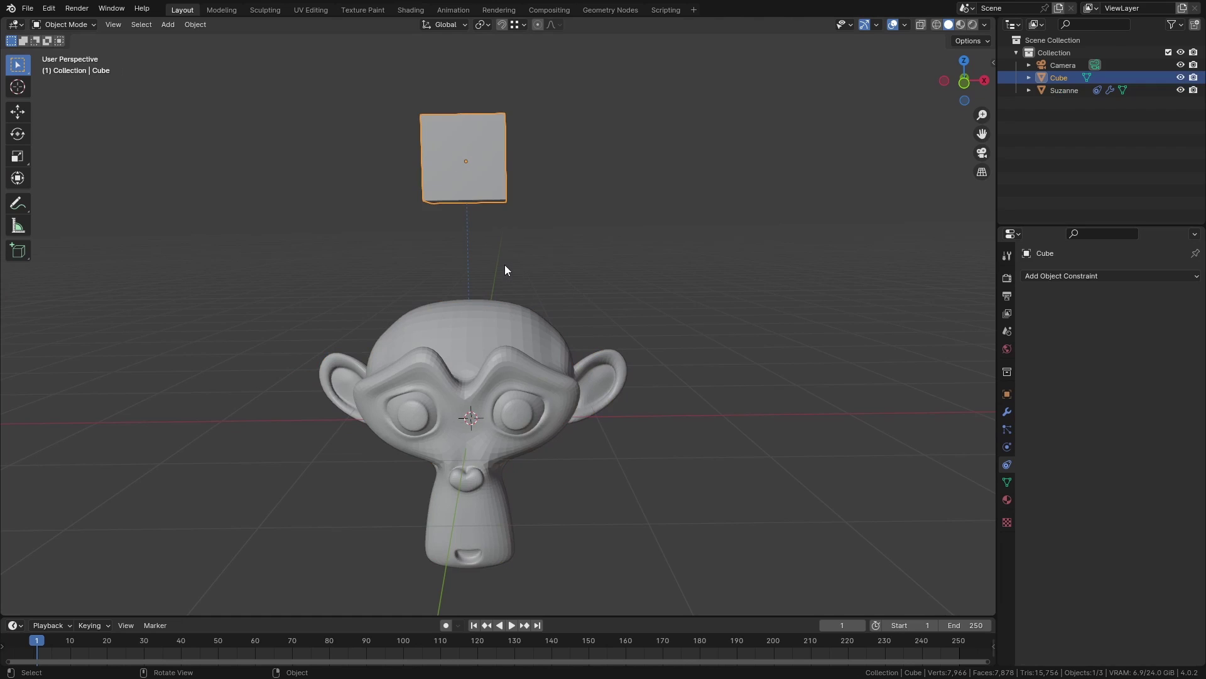
- Slide the Cube along X twice to watch Suzanne rotate, cancelling back to its start
{"action": "key", "text": "g"}
{"action": "key", "text": "x"}
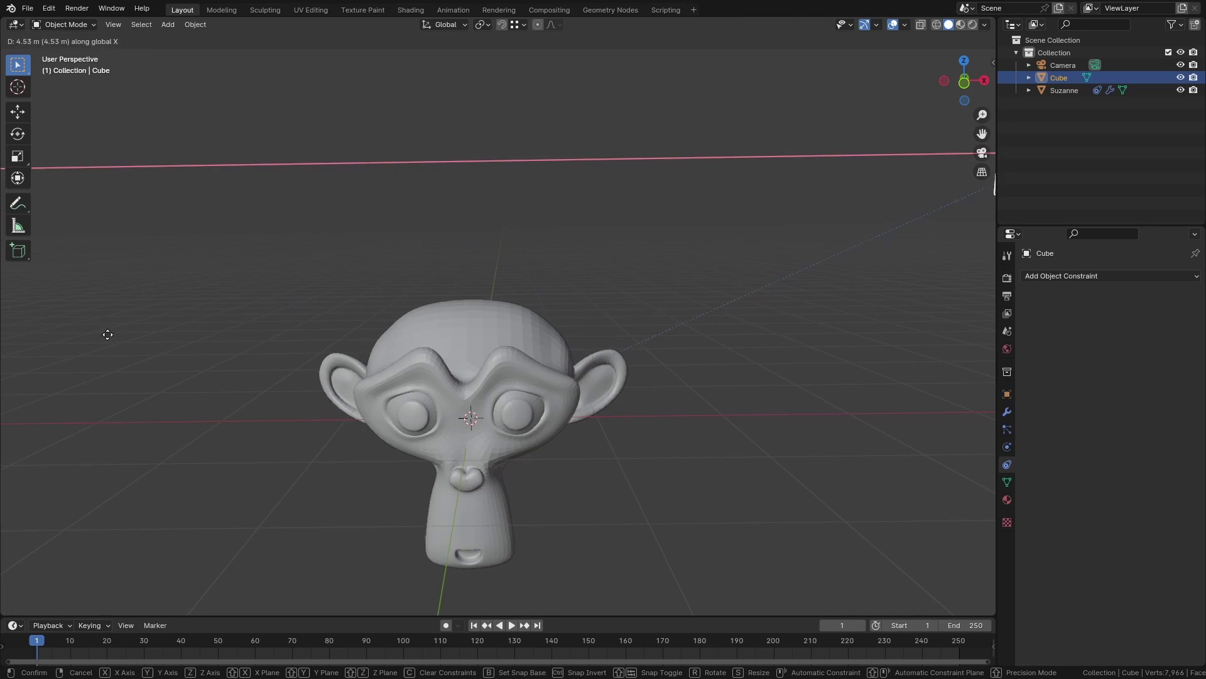
{"action": "key", "text": "Escape"}
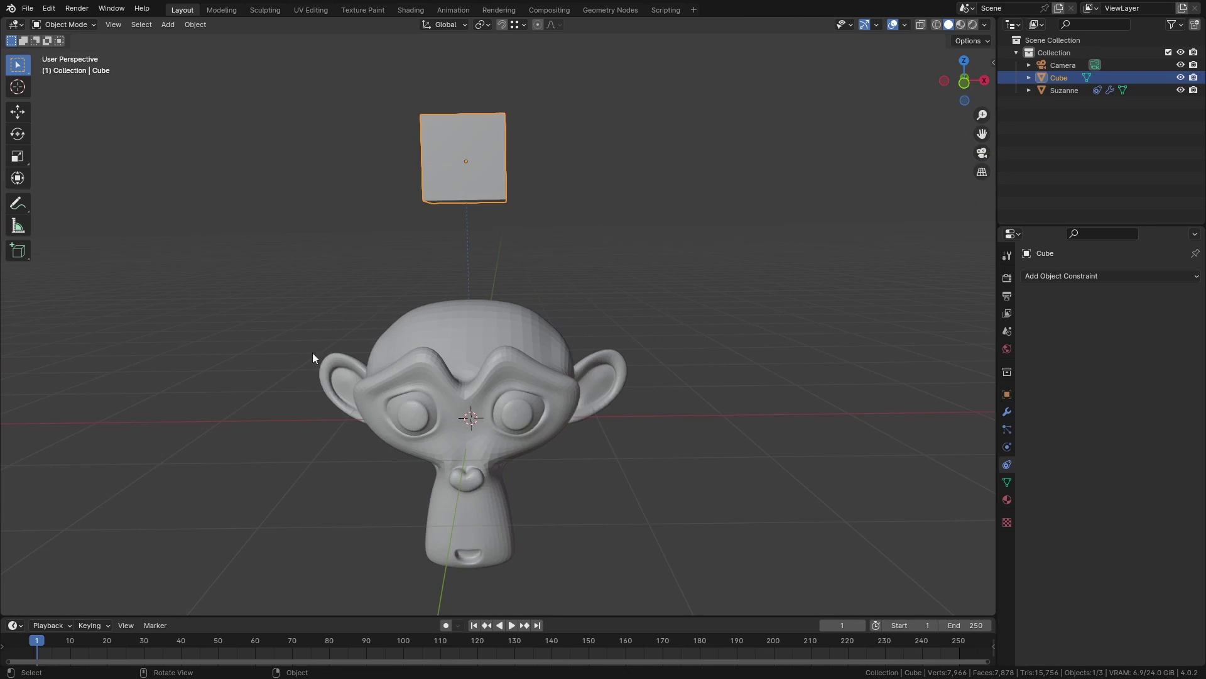
{"action": "key", "text": "g"}
{"action": "key", "text": "x"}
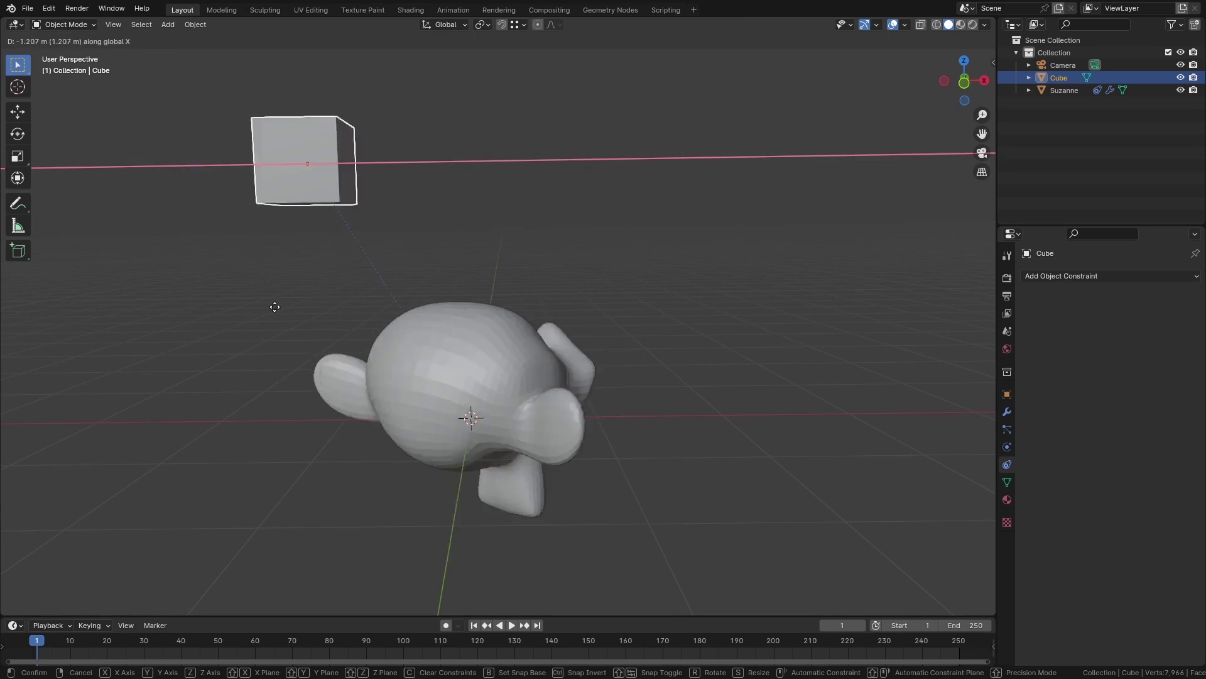
{"action": "key", "text": "Escape"}
{"action": "left_click", "coordinate": [438, 323]}
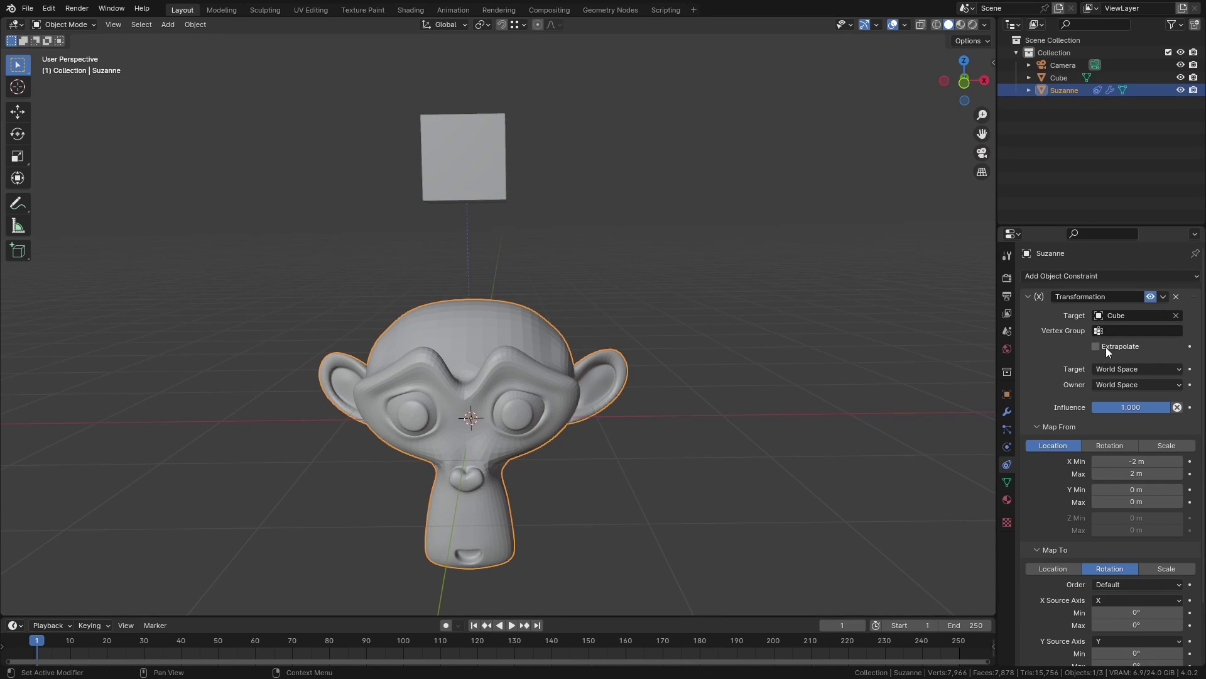
- Test-move the Cube along X and then Z, cancelling each move
{"action": "left_click", "coordinate": [447, 200]}
{"action": "scroll", "coordinate": [446, 210], "scroll_direction": "down", "scroll_amount": 5}
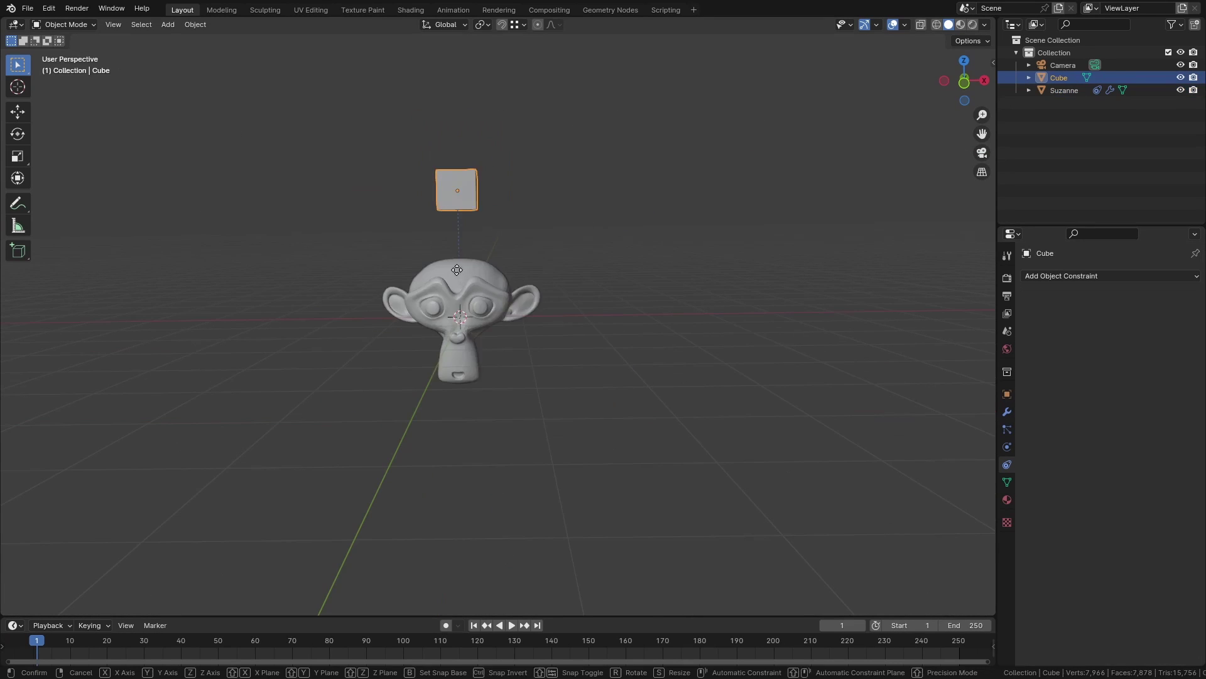
{"action": "key", "text": "g"}
{"action": "key", "text": "x"}
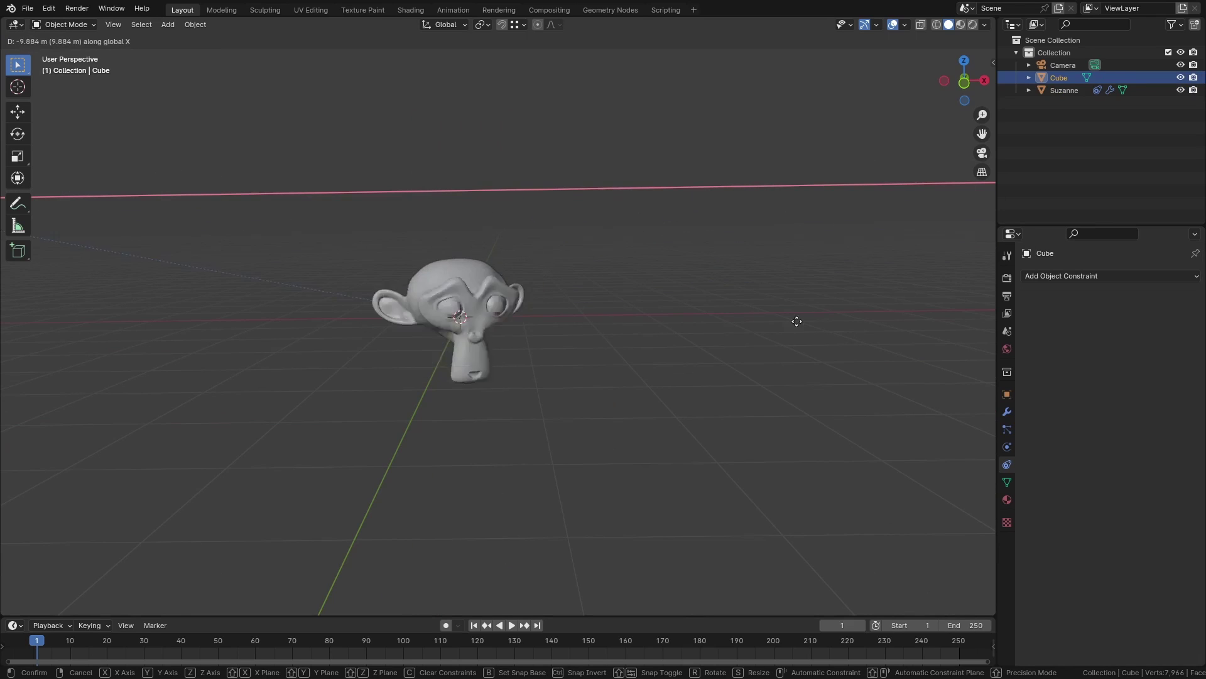
{"action": "key", "text": "Escape"}
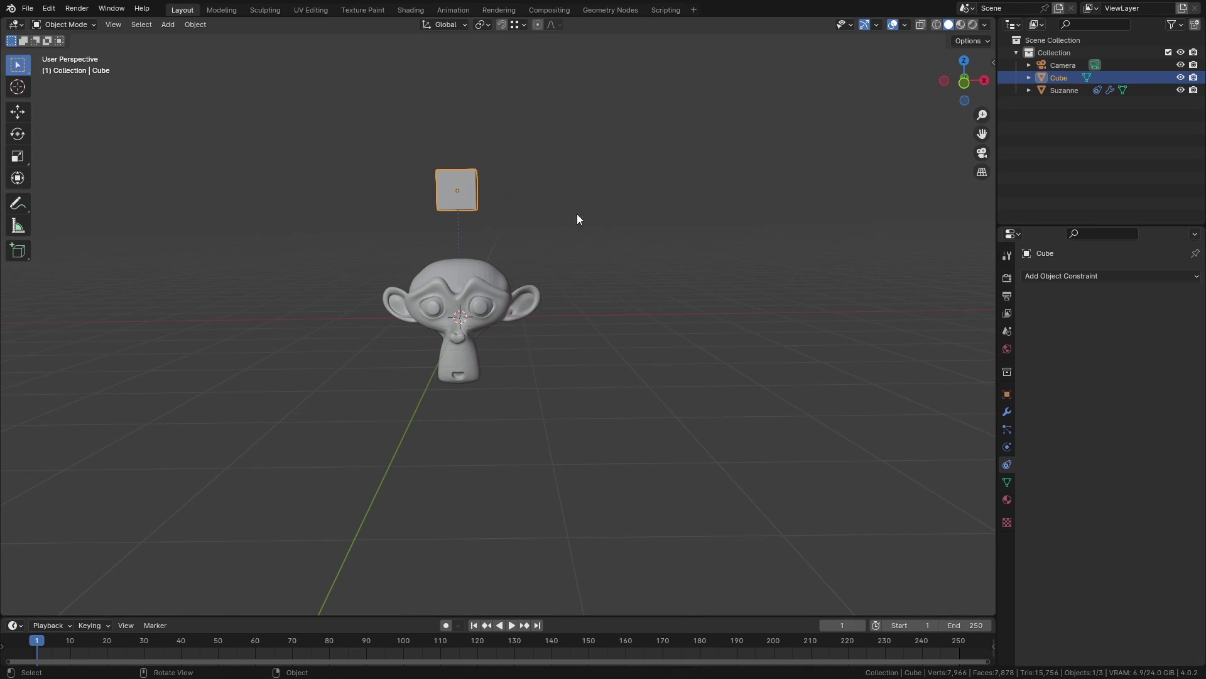
{"action": "key", "text": "g"}
{"action": "key", "text": "z"}
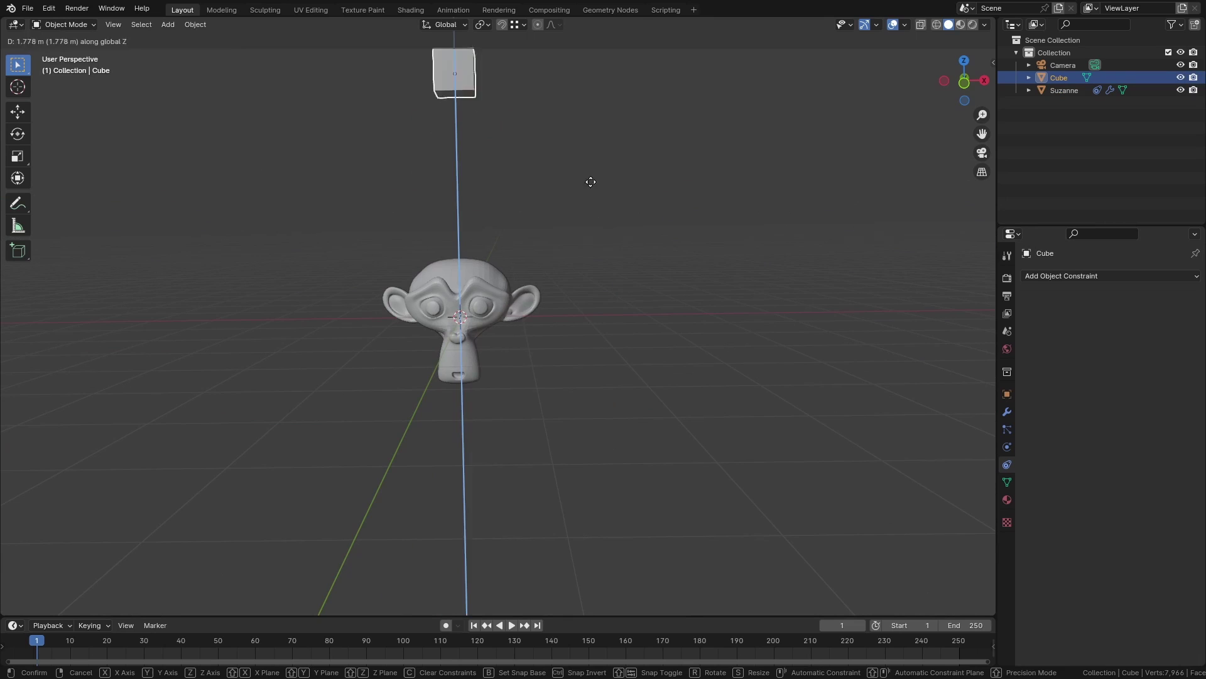
{"action": "key", "text": "Escape"}
- Set Suzanne's Z rotation mapping range to -180° minimum and 180° maximum
{"action": "scroll", "coordinate": [494, 333], "scroll_direction": "up", "scroll_amount": 4}
{"action": "left_click", "coordinate": [494, 333]}
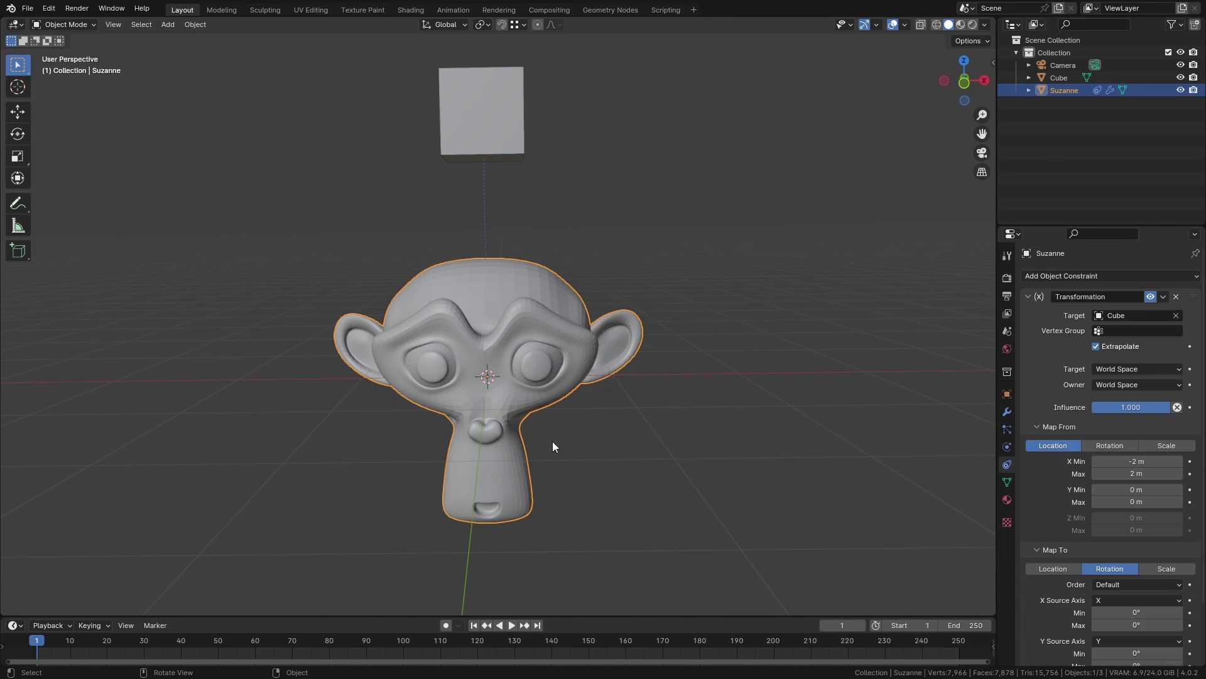
{"action": "scroll", "coordinate": [1013, 640], "scroll_direction": "down", "scroll_amount": 3}
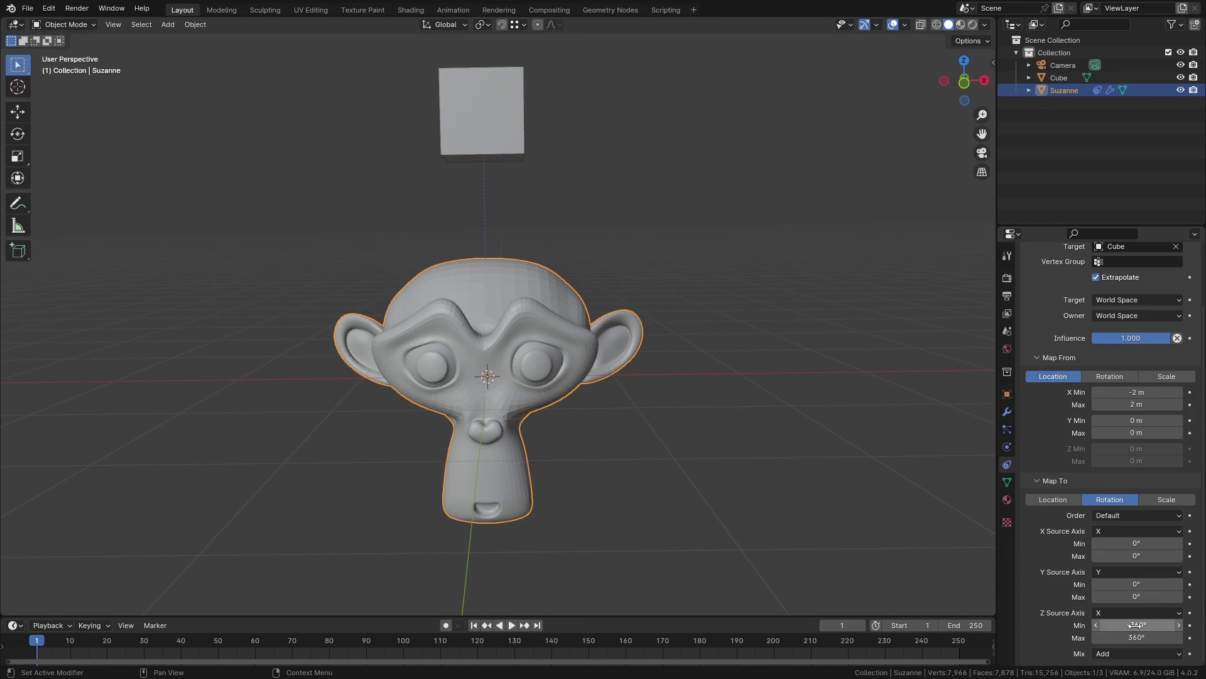
{"action": "mouse_move", "coordinate": [1137, 624]}
{"action": "left_mouse_down"}
{"action": "mouse_move", "coordinate": [1093, 625]}
{"action": "mouse_move", "coordinate": [1149, 622]}
{"action": "left_mouse_up"}
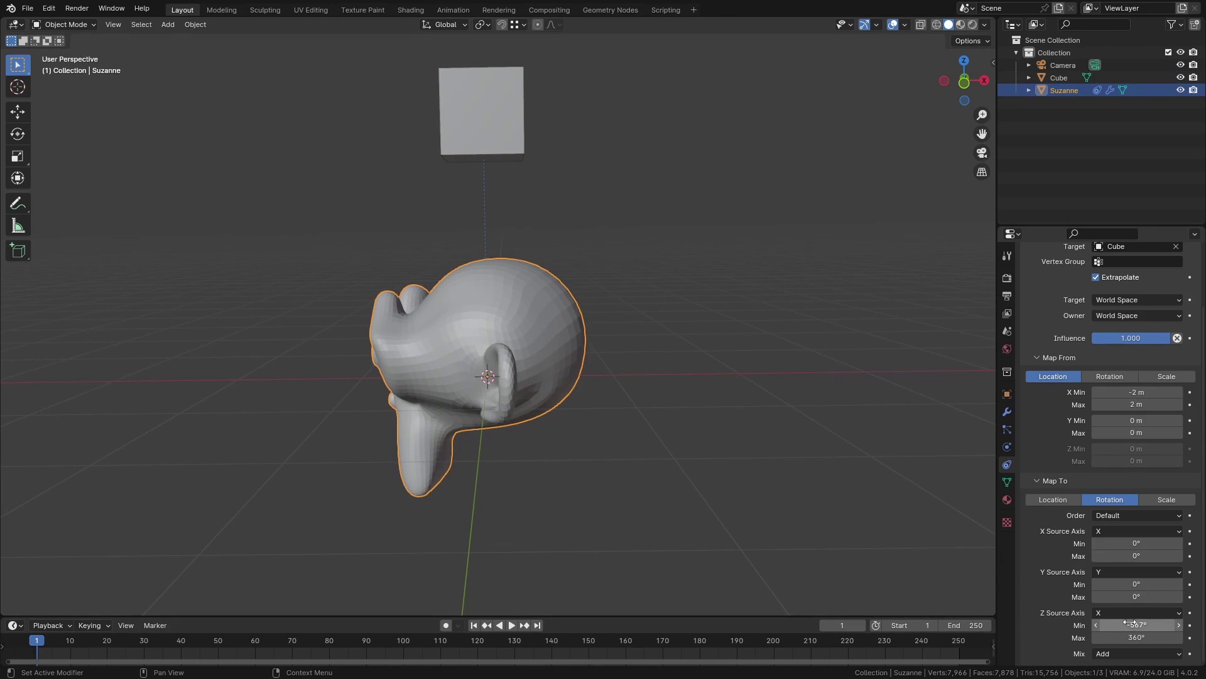
{"action": "type", "text": "180"}
{"action": "key", "text": "Return"}
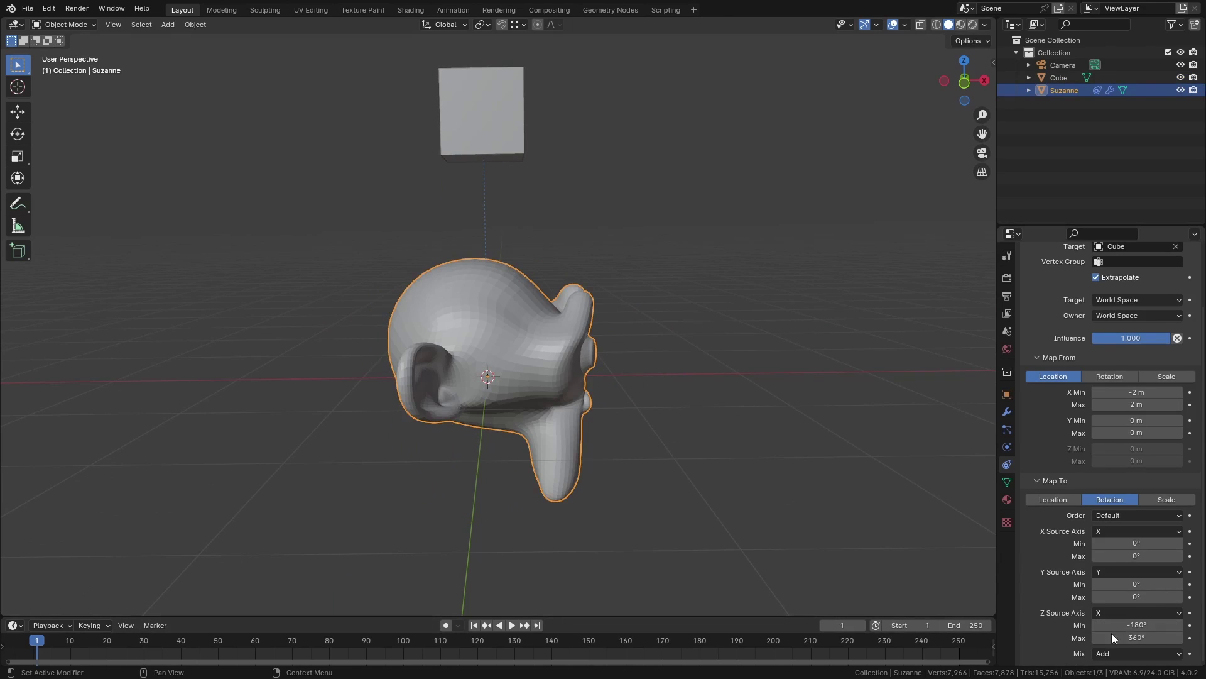
{"action": "left_click", "coordinate": [1120, 638]}
{"action": "type", "text": "180"}
{"action": "key", "text": "Return"}
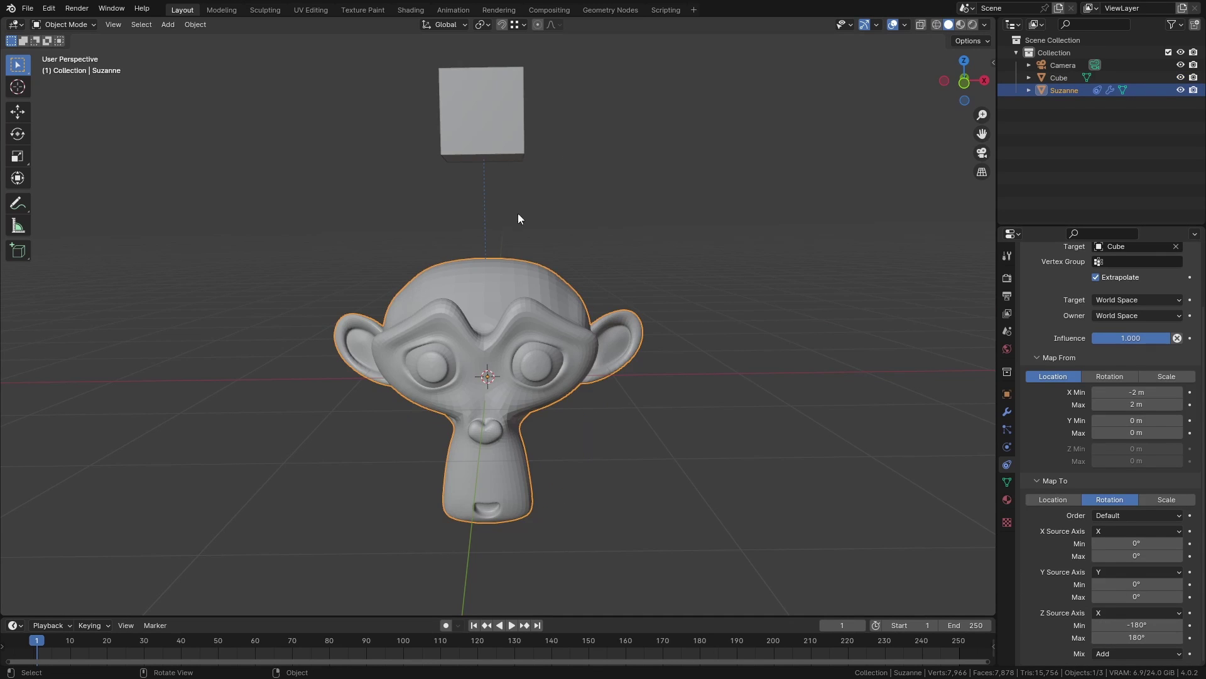
- Slide the Cube along X and drop it back above Suzanne
{"action": "left_click", "coordinate": [484, 126]}
{"action": "key", "text": "g"}
{"action": "key", "text": "x"}
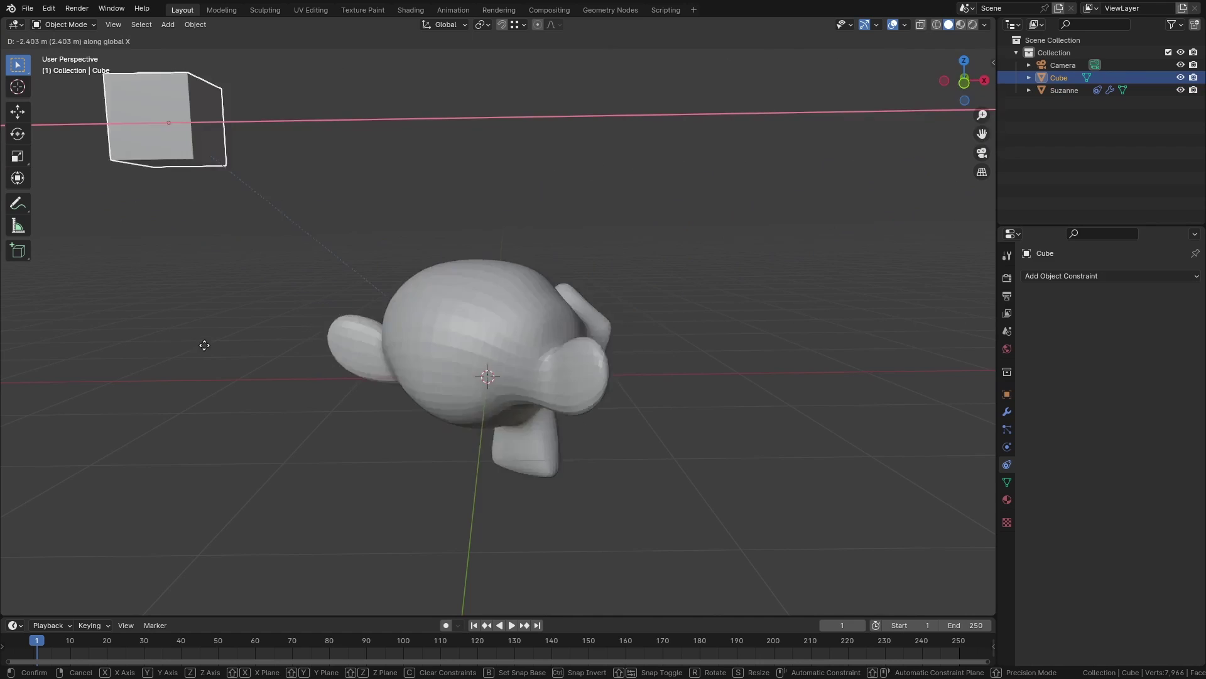
{"action": "left_click", "coordinate": [725, 379]}
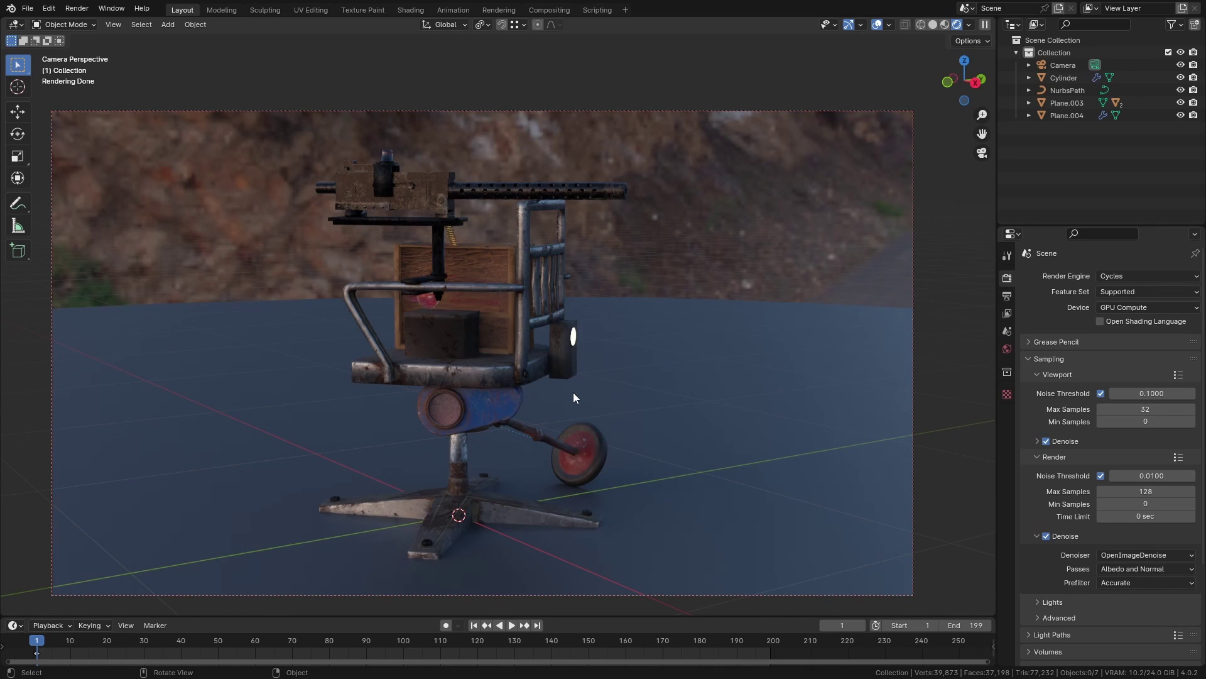
- Select the chair's wheel and inspect its Transformation constraint in the properties
{"action": "scroll", "coordinate": [573, 392], "scroll_direction": "up", "scroll_amount": 2}
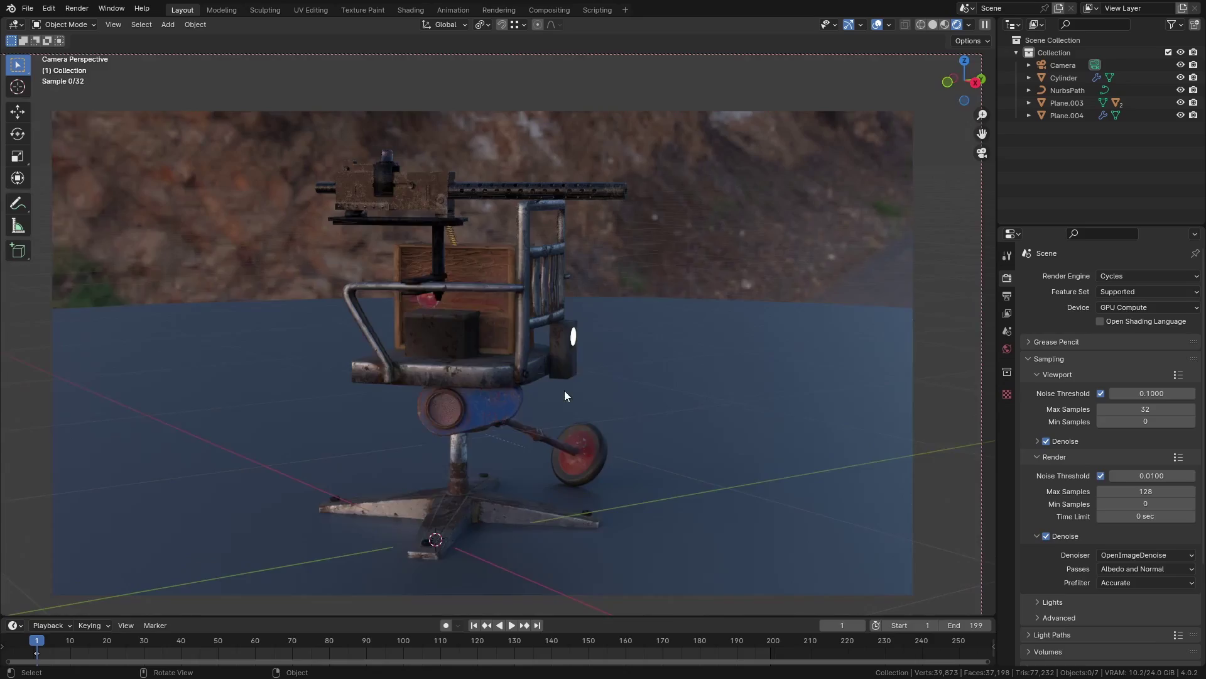
{"action": "left_click", "coordinate": [582, 481]}
{"action": "mouse_move", "coordinate": [582, 484]}
{"action": "middle_mouse_down"}
{"action": "mouse_move", "coordinate": [593, 423]}
{"action": "mouse_move", "coordinate": [553, 396]}
{"action": "mouse_move", "coordinate": [566, 470]}
{"action": "middle_mouse_up"}
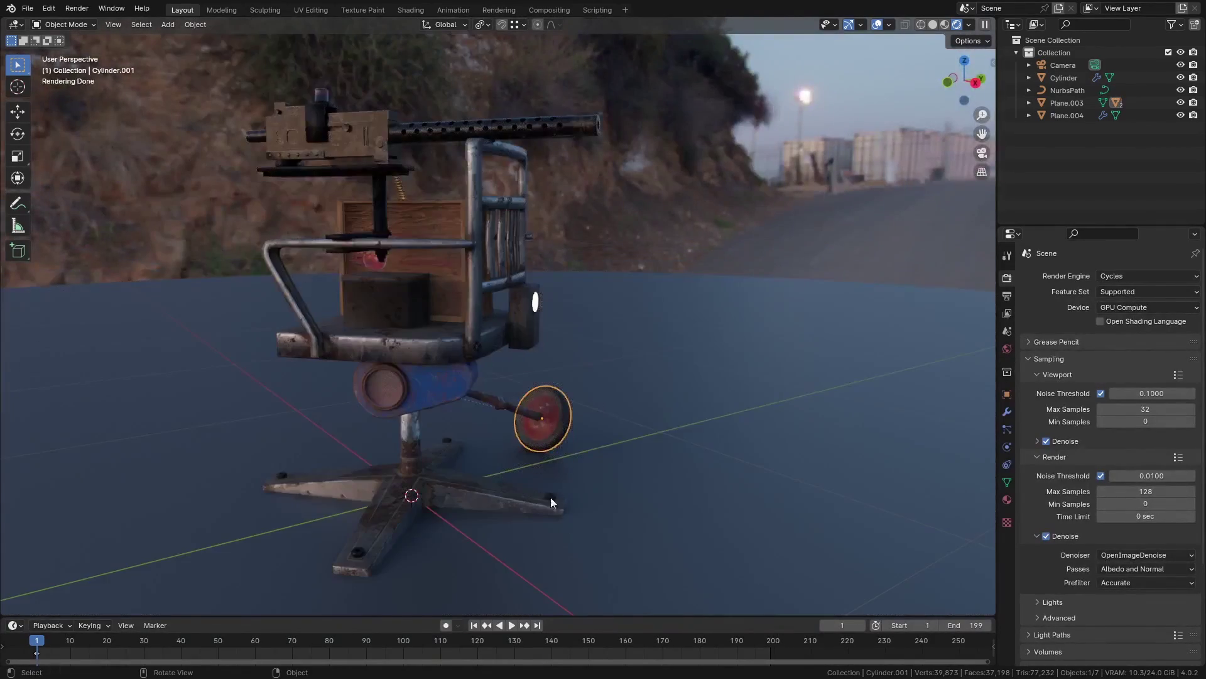
{"action": "scroll", "coordinate": [551, 496], "scroll_direction": "up", "scroll_amount": 4}
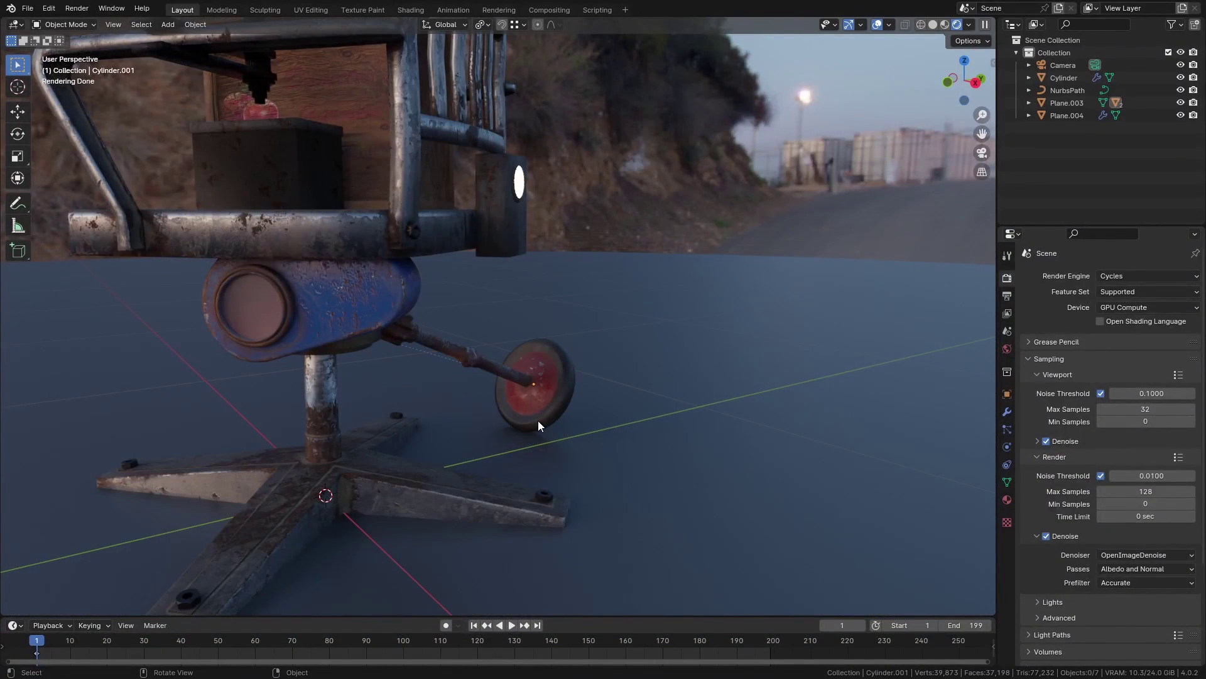
{"action": "left_click", "coordinate": [1008, 429]}
{"action": "left_click", "coordinate": [1007, 447]}
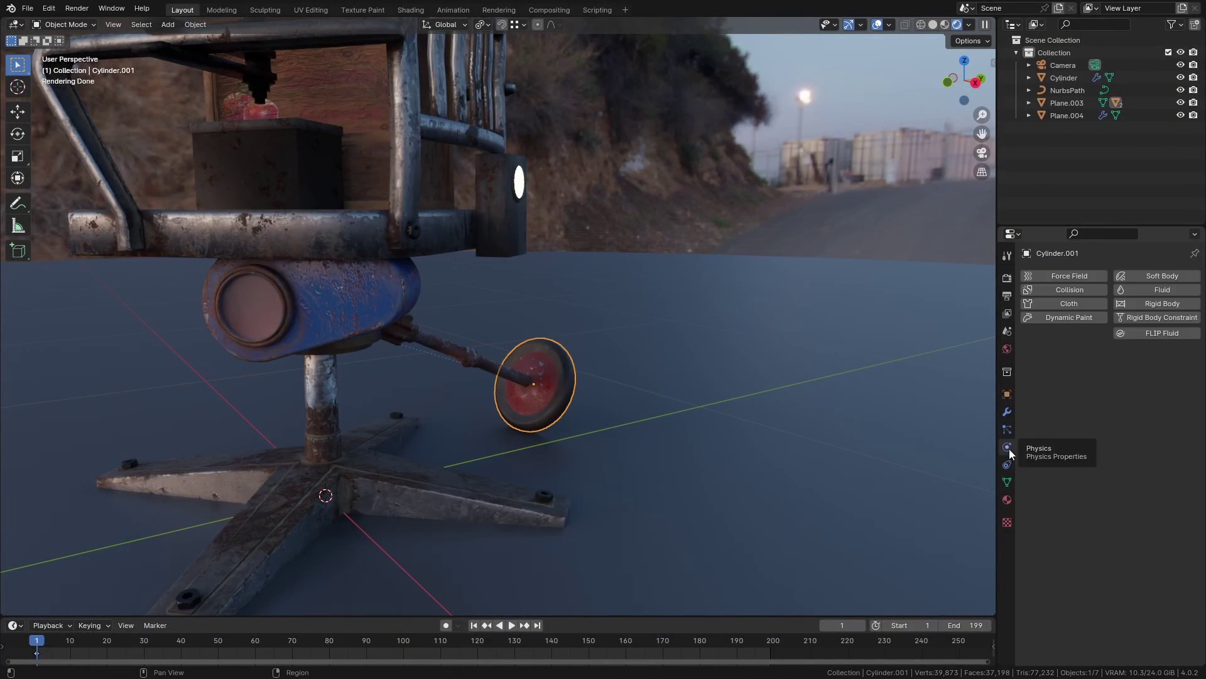
{"action": "left_click", "coordinate": [1007, 465]}
{"action": "scroll", "coordinate": [1087, 327], "scroll_direction": "up", "scroll_amount": 2}
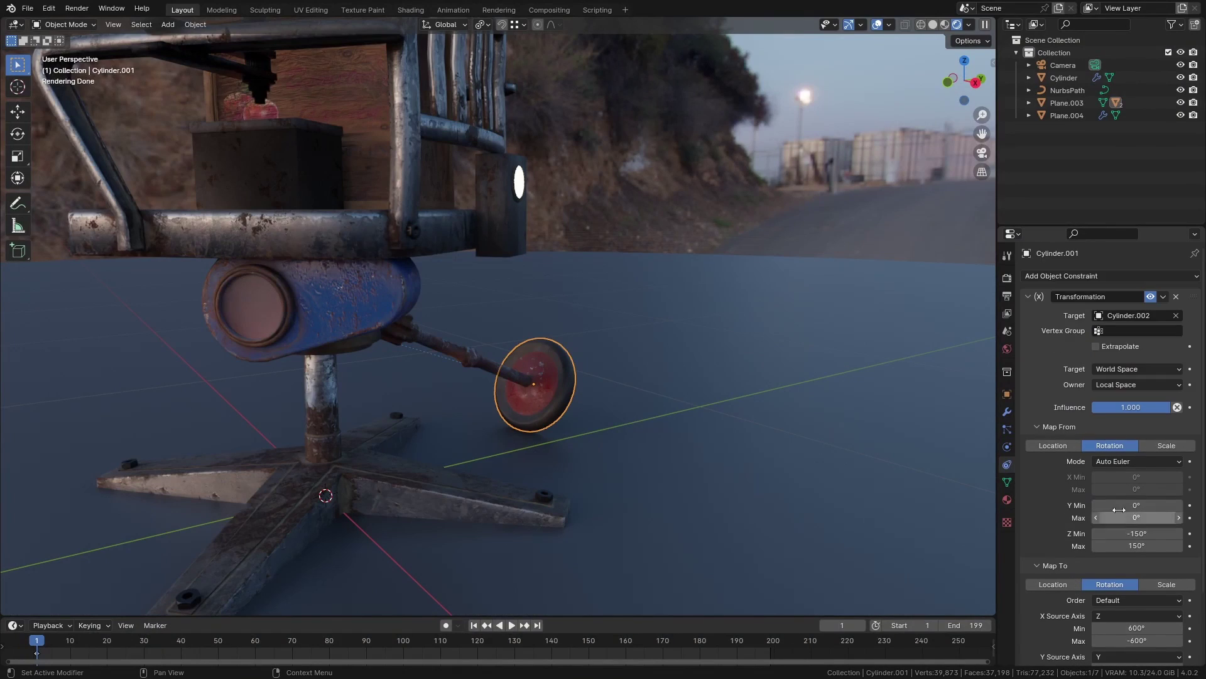
{"action": "scroll", "coordinate": [514, 388], "scroll_direction": "down", "scroll_amount": 3}
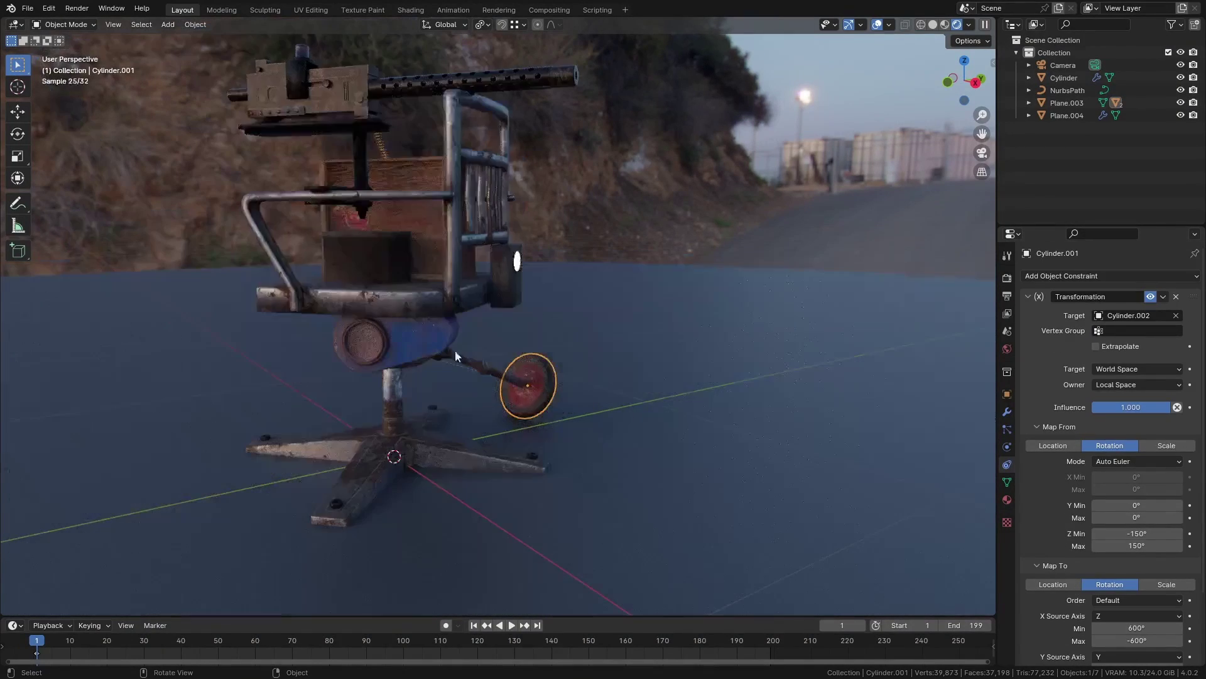
- Try rotating the chair body, cancel, and deselect everything
{"action": "left_click", "coordinate": [414, 303]}
{"action": "key", "text": "r"}
{"action": "key", "text": "Escape"}
{"action": "key", "text": "alt+a"}
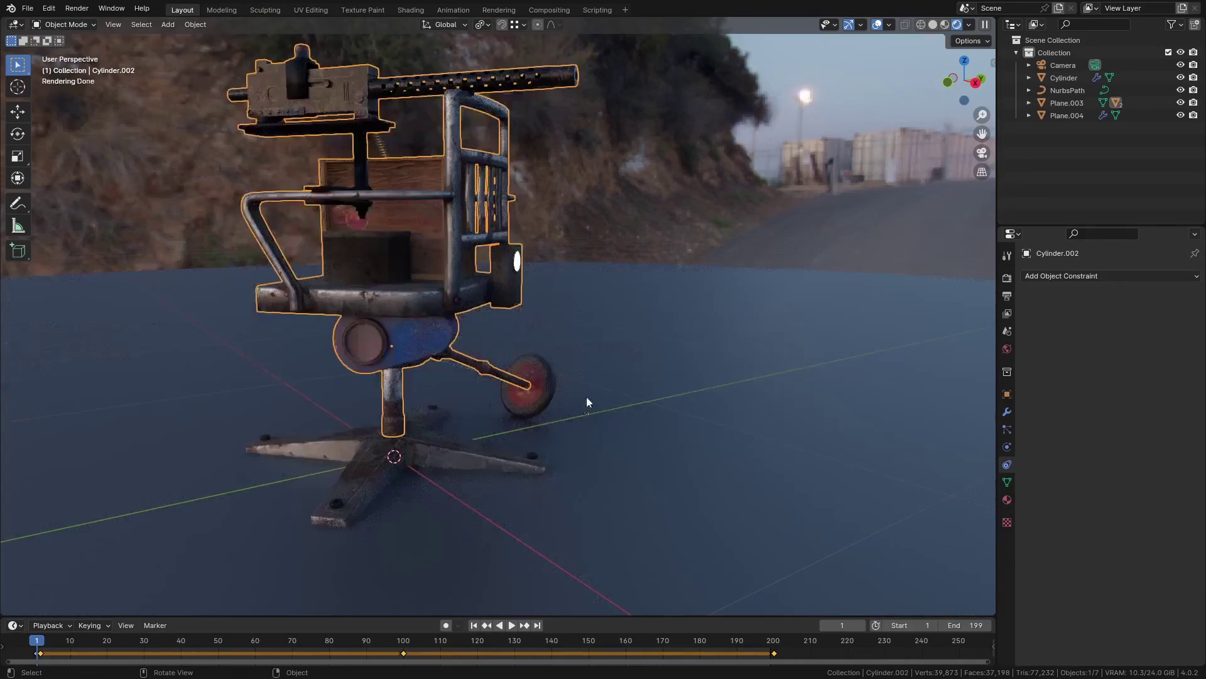
- Play the chair animation in Material Preview shading and toggle the wheel's Transformation constraint
{"action": "scroll", "coordinate": [562, 397], "scroll_direction": "up", "scroll_amount": 5}
{"action": "key", "text": "z"}
{"action": "left_click", "coordinate": [548, 415]}
{"action": "middle_click_drag", "start_coordinate": [527, 500], "coordinate": [576, 517]}
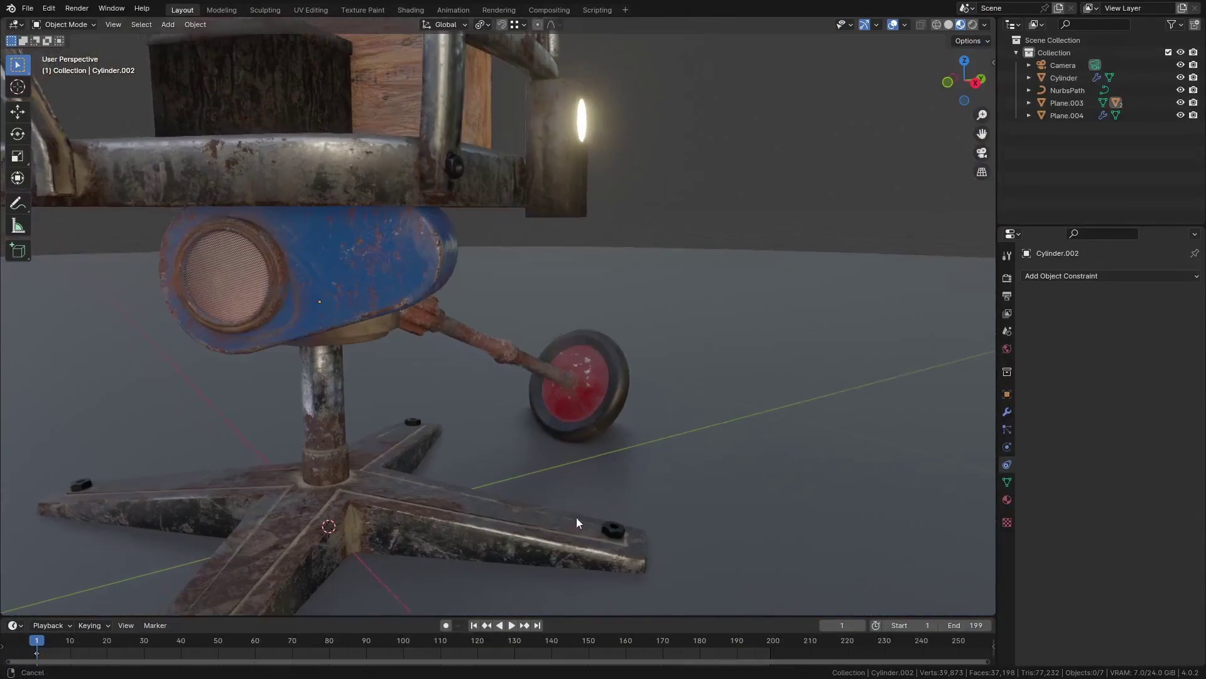
{"action": "left_click", "coordinate": [512, 626]}
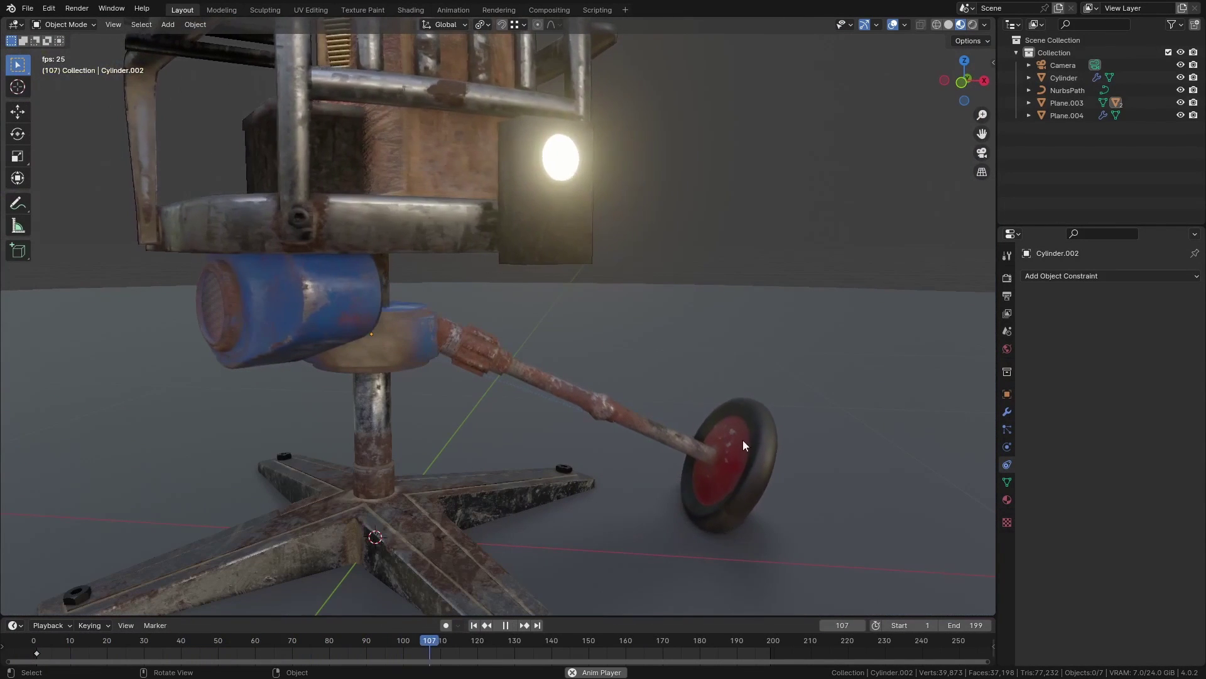
{"action": "left_click", "coordinate": [561, 433]}
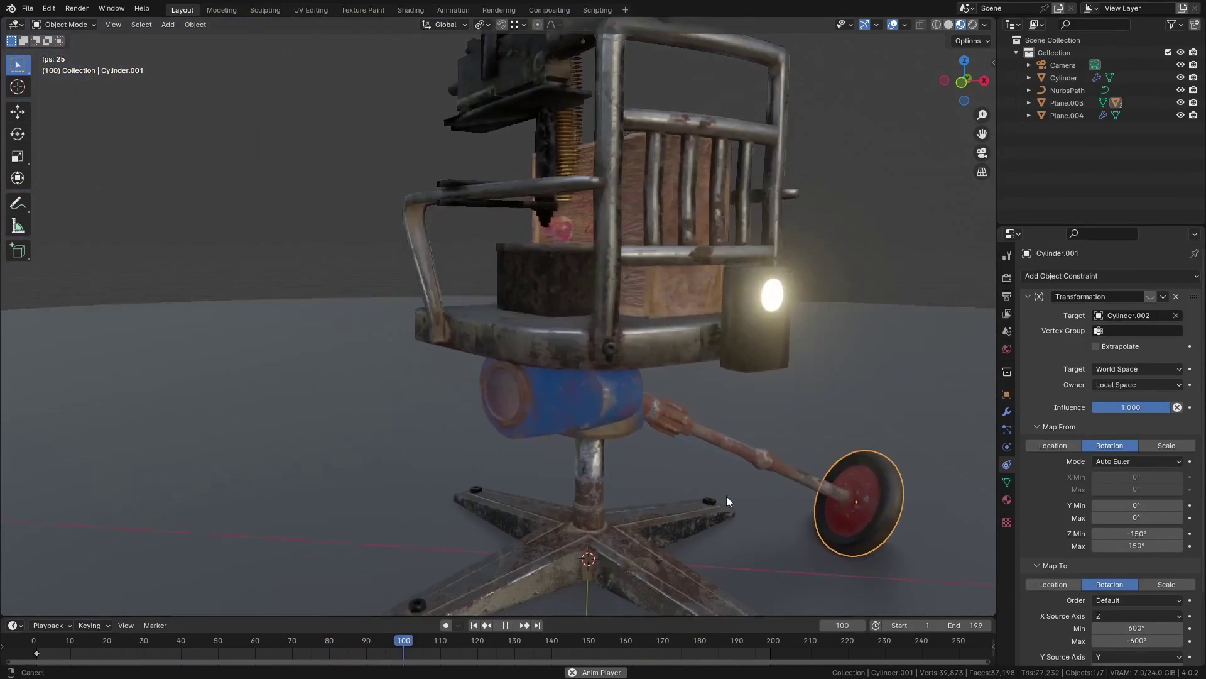
{"action": "left_click", "coordinate": [1150, 296]}
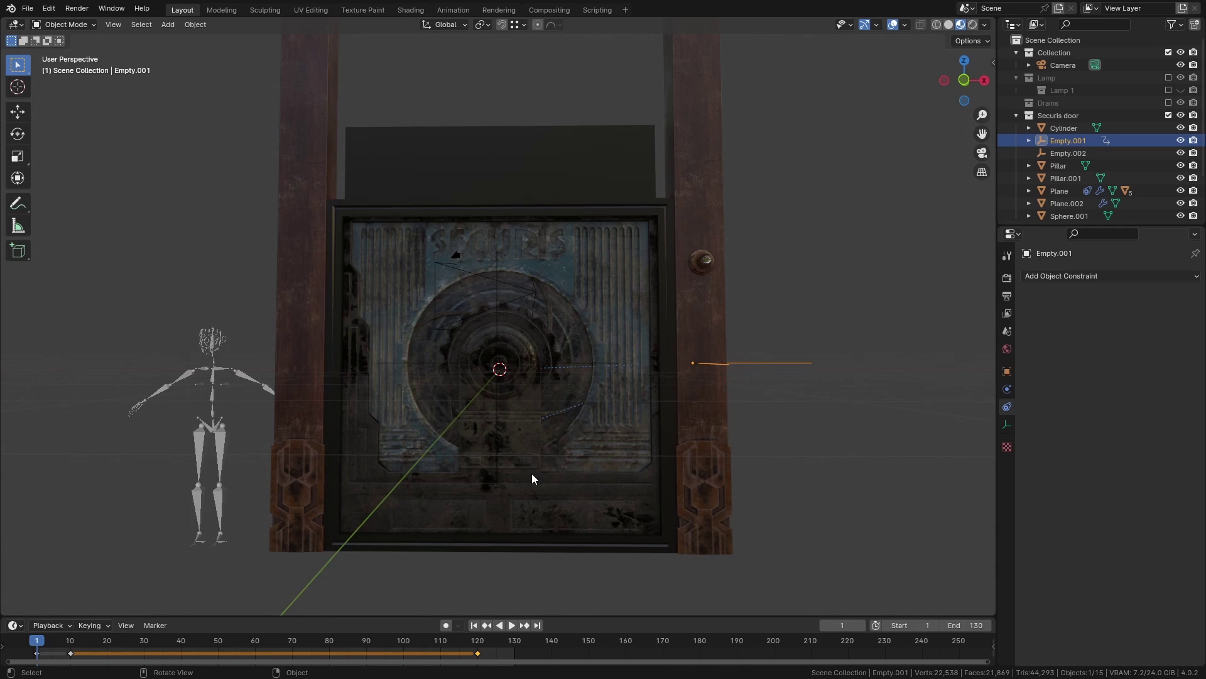
- Lower Empty.001 beside the Securis door by 0.87378 m along Z
{"action": "middle_click_drag", "start_coordinate": [532, 474], "coordinate": [584, 442]}
{"action": "scroll", "coordinate": [598, 431], "scroll_direction": "up", "scroll_amount": 3}
{"action": "scroll", "coordinate": [603, 429], "scroll_direction": "down", "scroll_amount": 2}
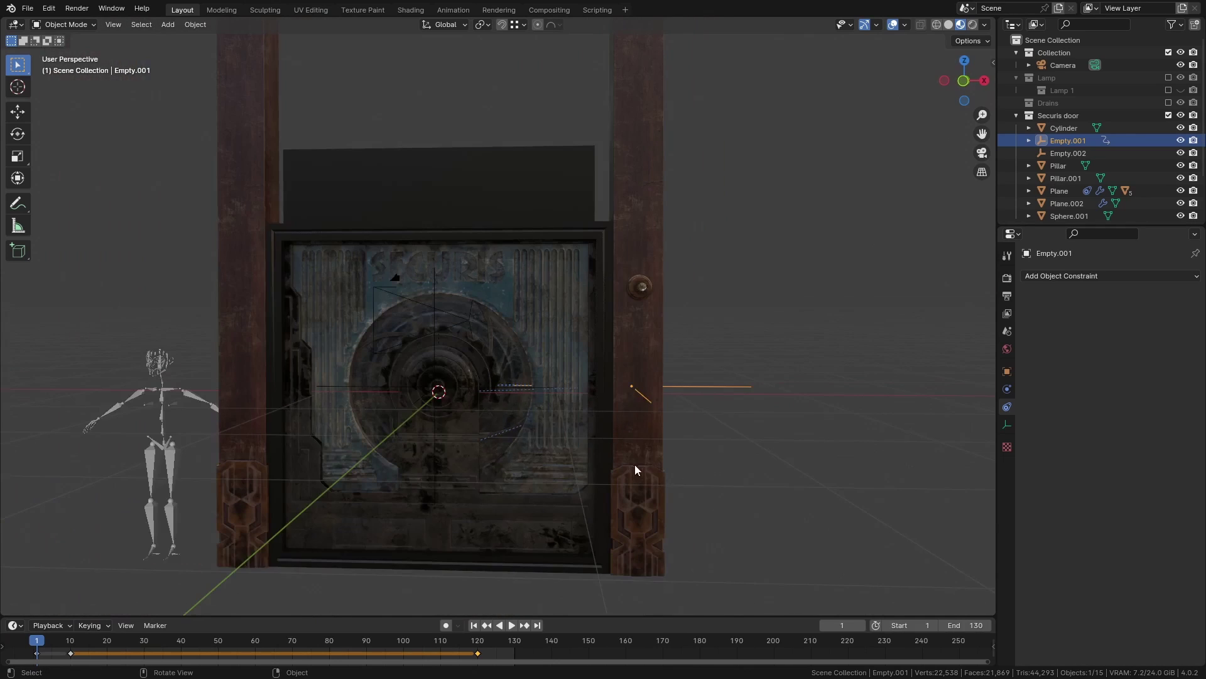
{"action": "scroll", "coordinate": [647, 502], "scroll_direction": "down", "scroll_amount": 1}
{"action": "key", "text": "g"}
{"action": "key", "text": "z"}
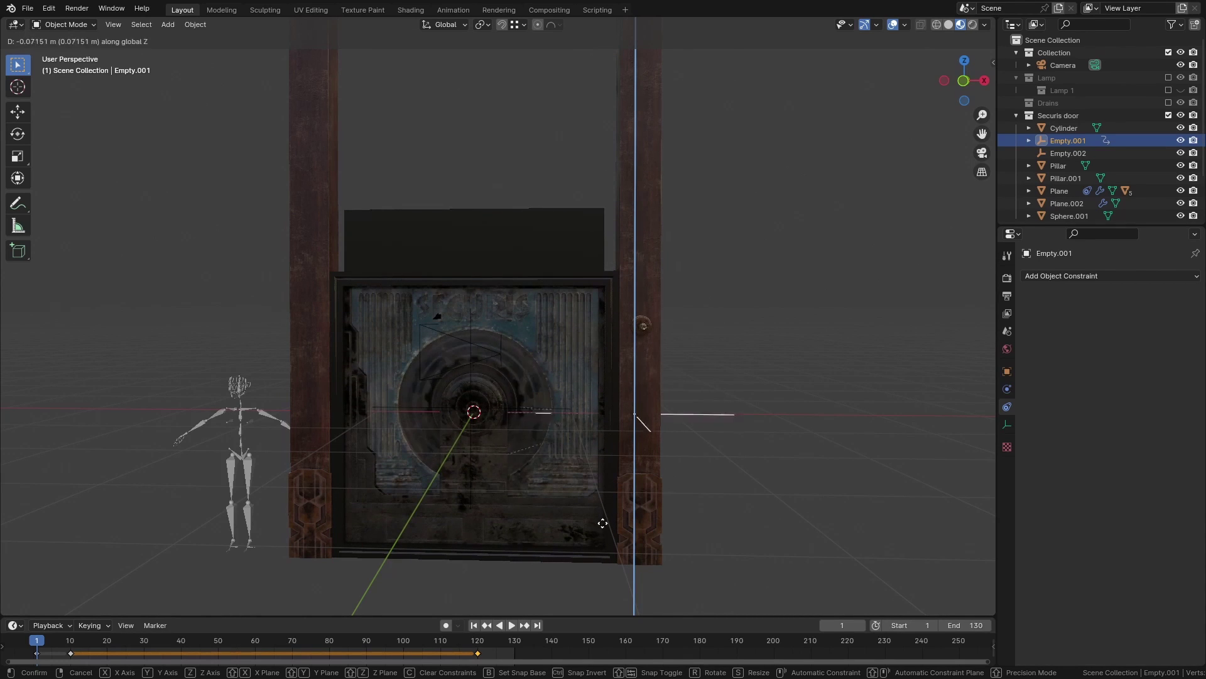
{"action": "left_click", "coordinate": [575, 594]}
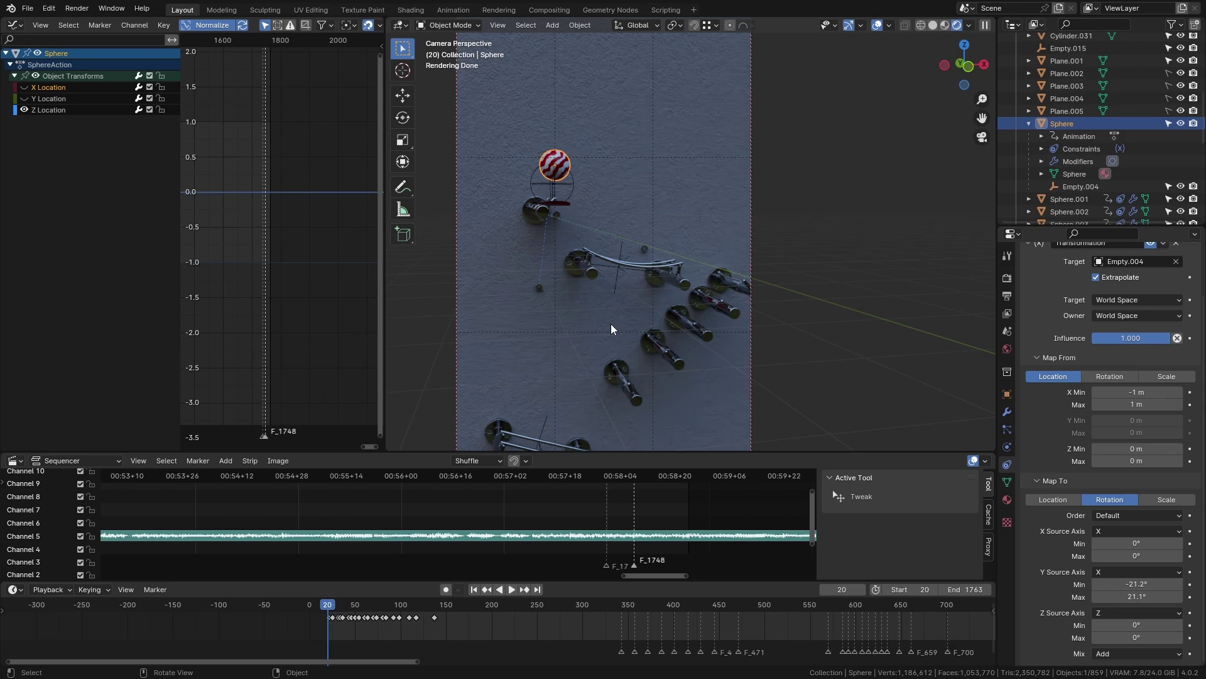
- Switch to Material Preview shading and play the animation, stopping at frame 217
{"action": "key", "text": "z"}
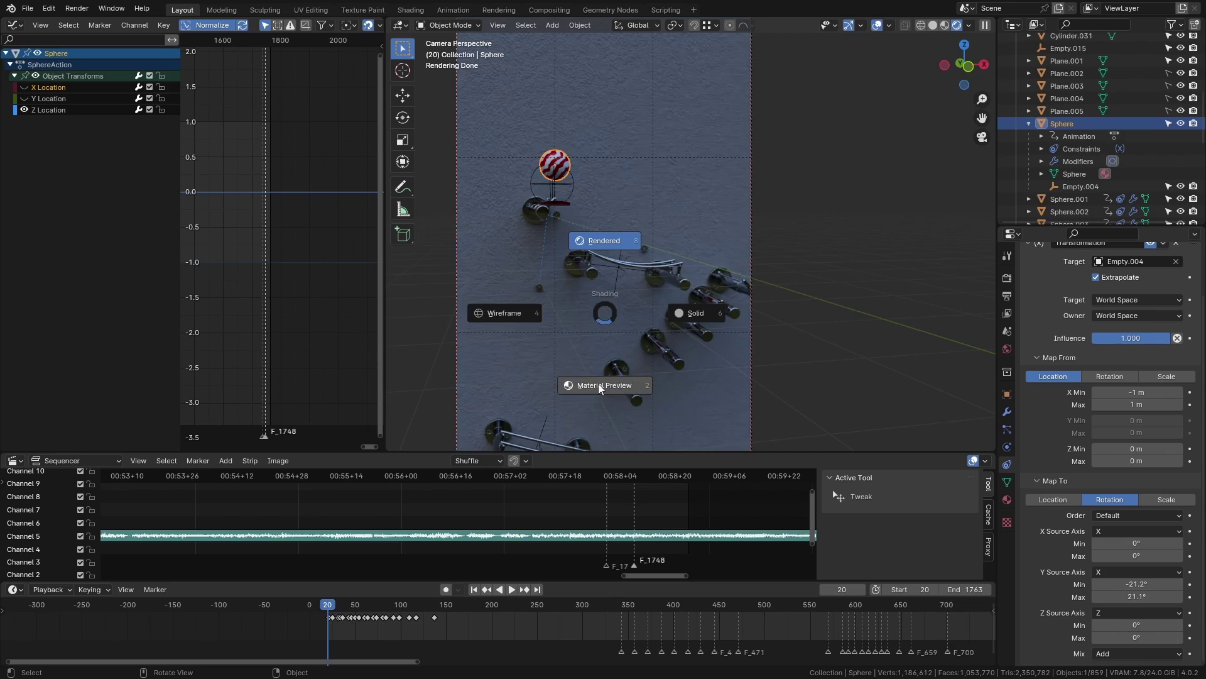
{"action": "left_click", "coordinate": [598, 383]}
{"action": "left_click", "coordinate": [510, 589]}
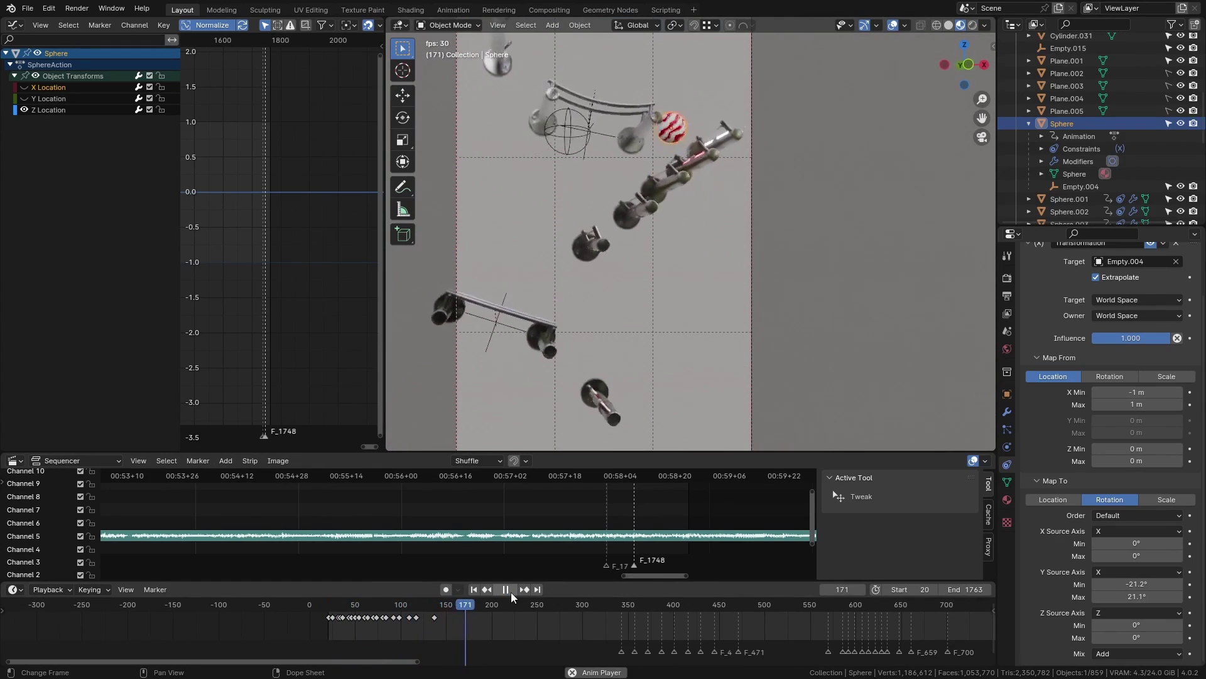
{"action": "left_click", "coordinate": [506, 589]}
- Leave the camera view and frame the selected sphere
{"action": "scroll", "coordinate": [499, 388], "scroll_direction": "up", "scroll_amount": 6}
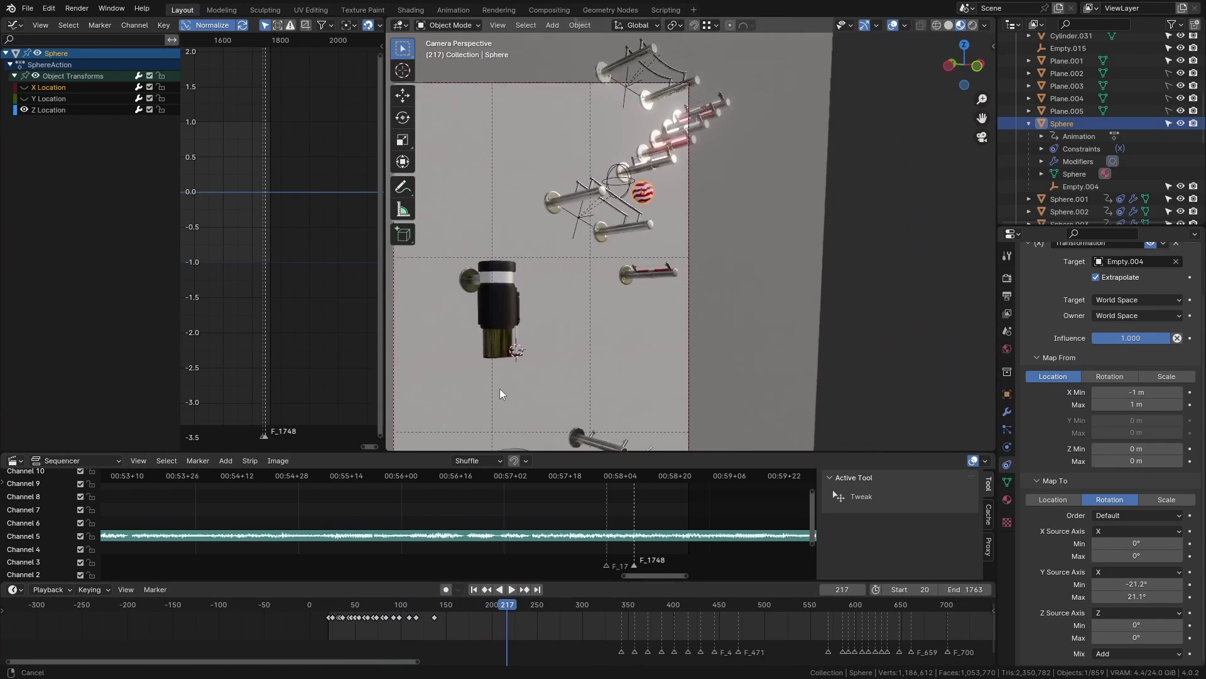
{"action": "key", "text": "KP_0"}
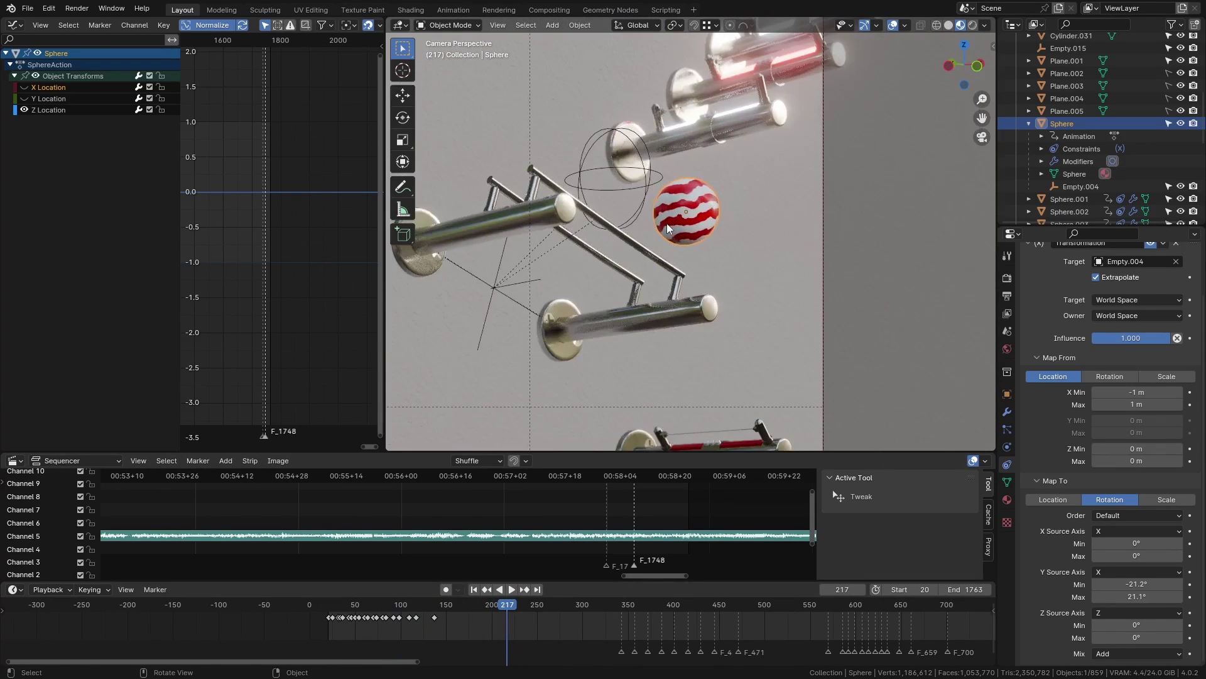
{"action": "key", "text": "KP_Decimal"}
{"action": "scroll", "coordinate": [684, 241], "scroll_direction": "down", "scroll_amount": 4}
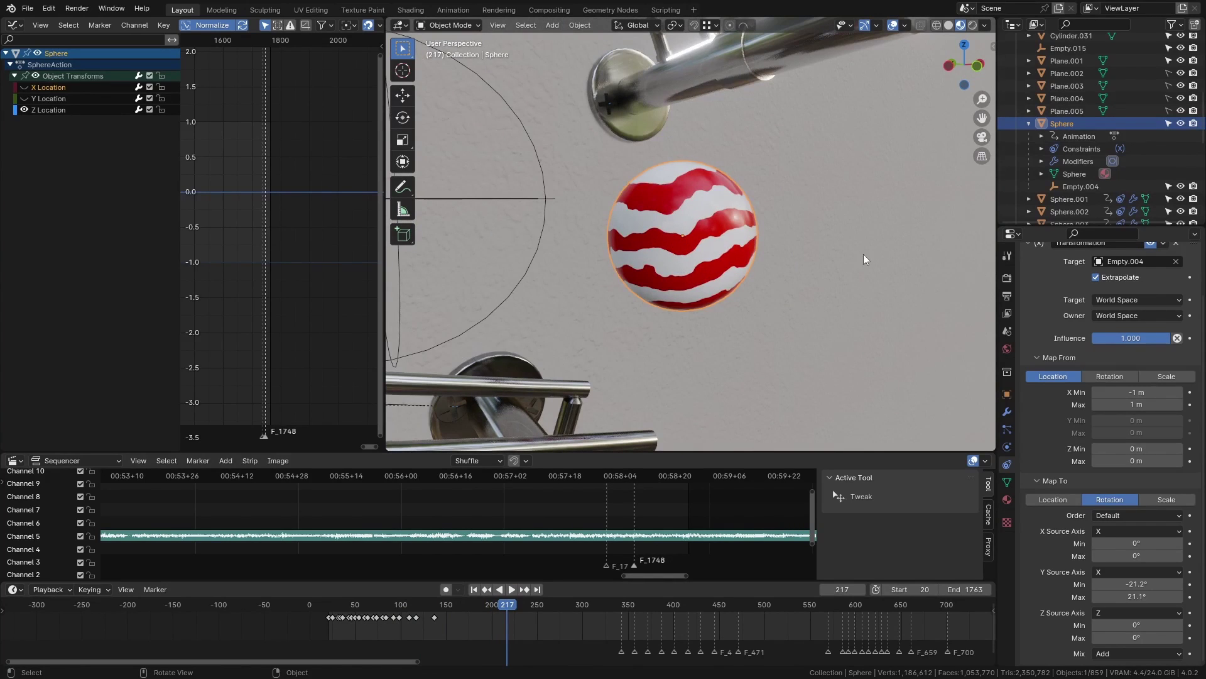
{"action": "scroll", "coordinate": [720, 263], "scroll_direction": "up", "scroll_amount": 3}
- Switch to wireframe shading and select Empty.004 inside the sphere
{"action": "key", "text": "z"}
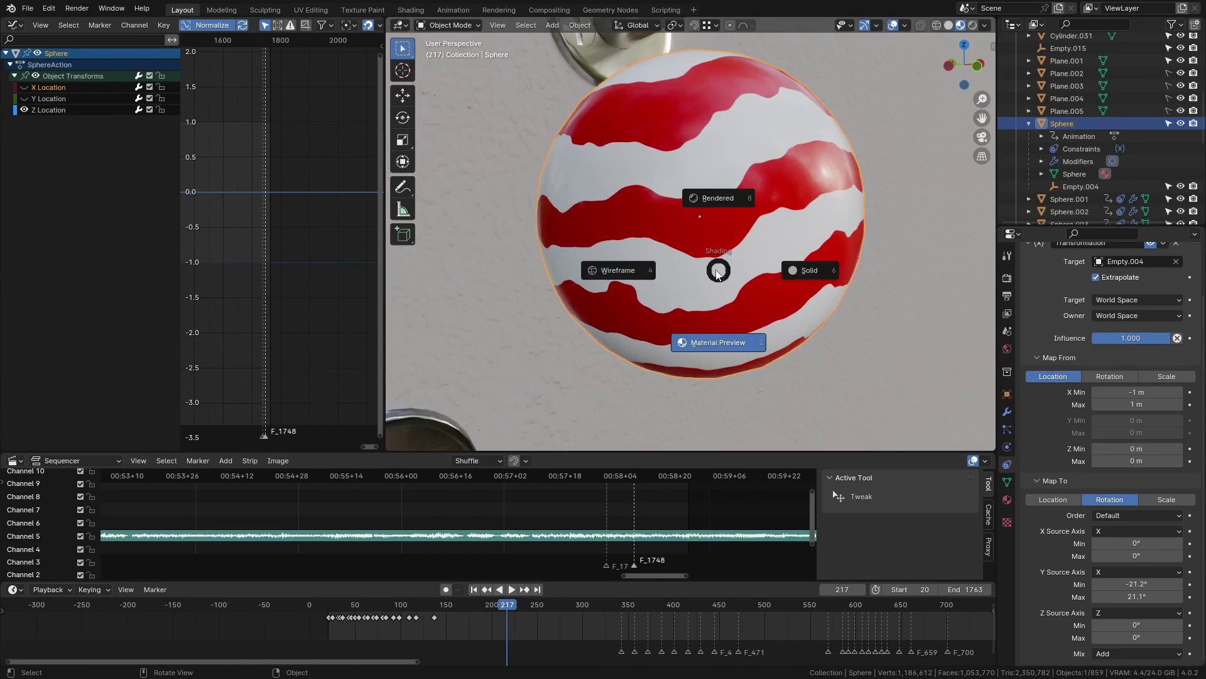
{"action": "left_click", "coordinate": [678, 293]}
{"action": "scroll", "coordinate": [699, 240], "scroll_direction": "up", "scroll_amount": 4}
{"action": "scroll", "coordinate": [699, 240], "scroll_direction": "up", "scroll_amount": 3}
{"action": "left_click", "coordinate": [706, 214]}
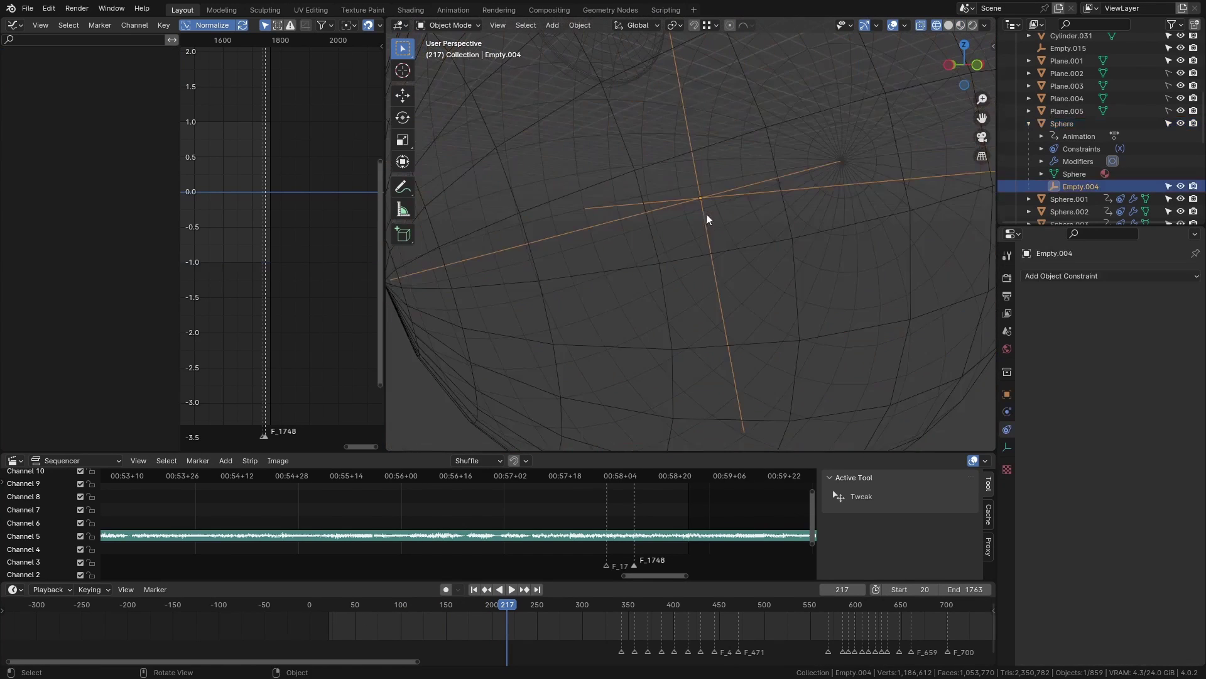
{"action": "middle_click_drag", "start_coordinate": [706, 214], "coordinate": [729, 230]}
{"action": "scroll", "coordinate": [703, 214], "scroll_direction": "down", "scroll_amount": 5}
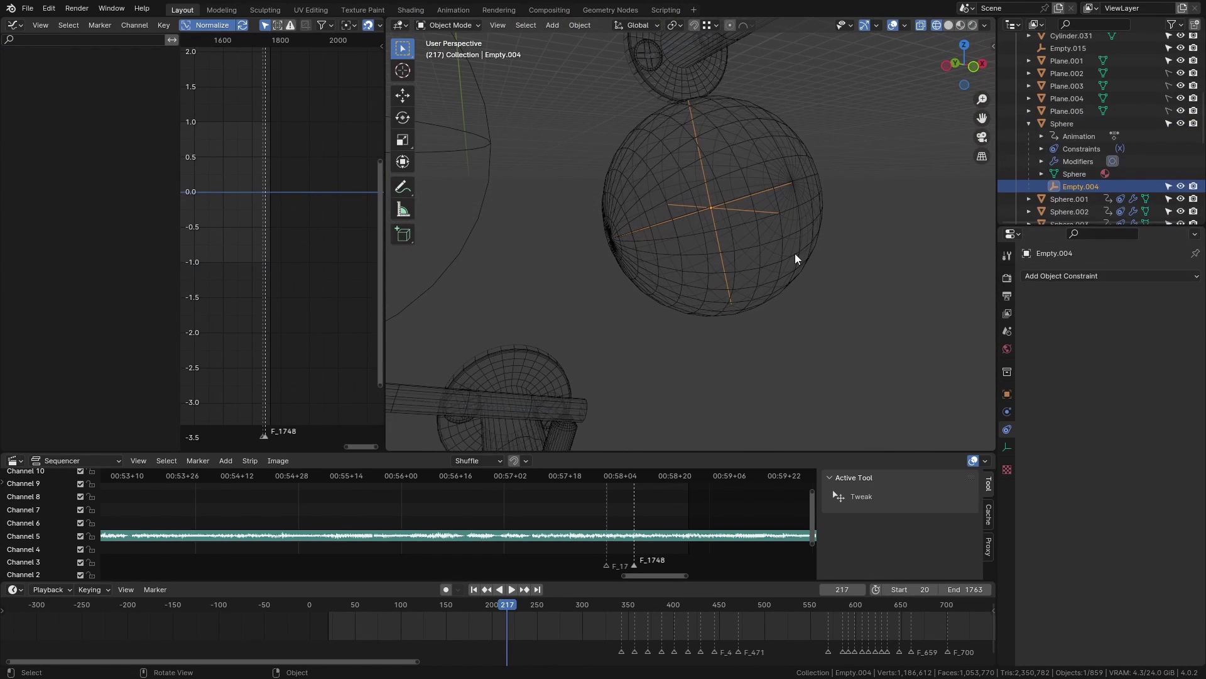
- Move Empty.004 along X back to the sphere centre, checking the sphere's constraint
{"action": "key", "text": "g"}
{"action": "key", "text": "x"}
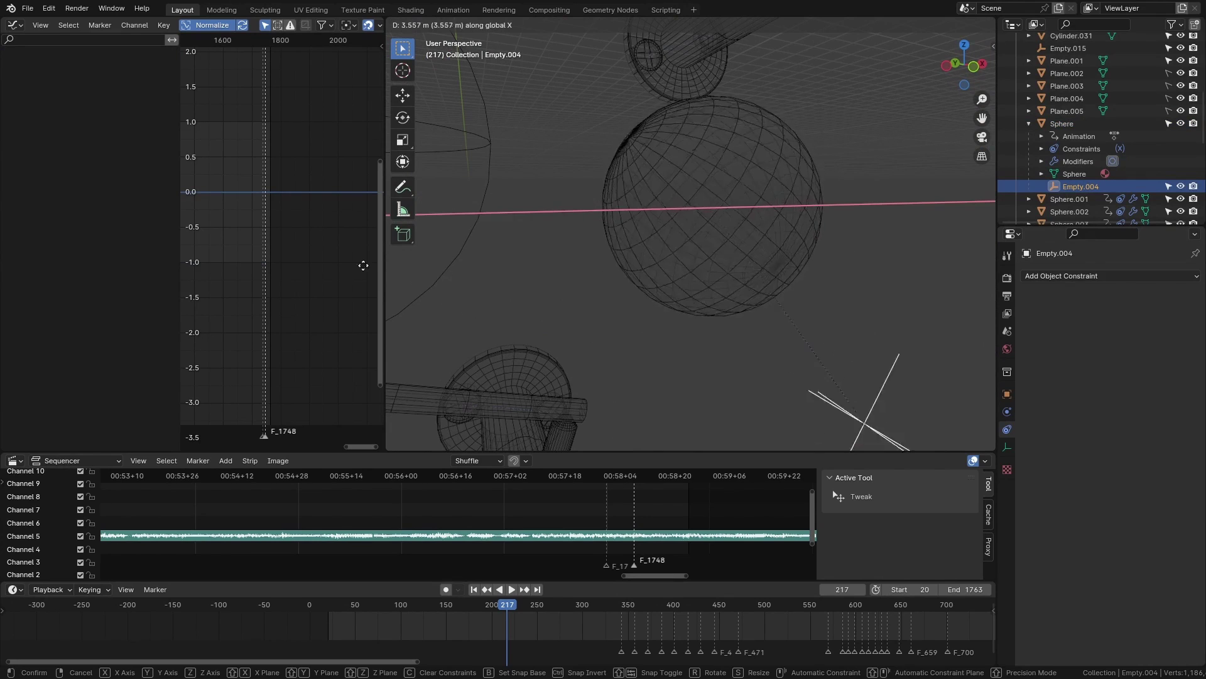
{"action": "left_click", "coordinate": [795, 162]}
{"action": "left_click", "coordinate": [753, 158]}
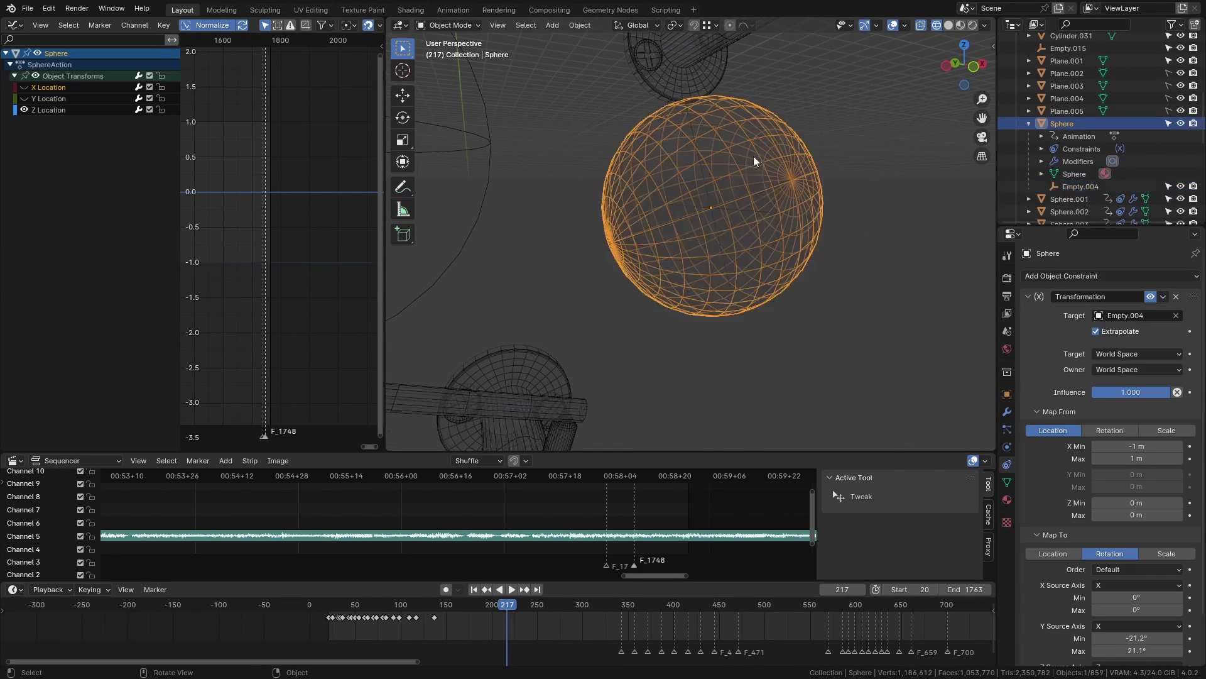
{"action": "left_click", "coordinate": [686, 223]}
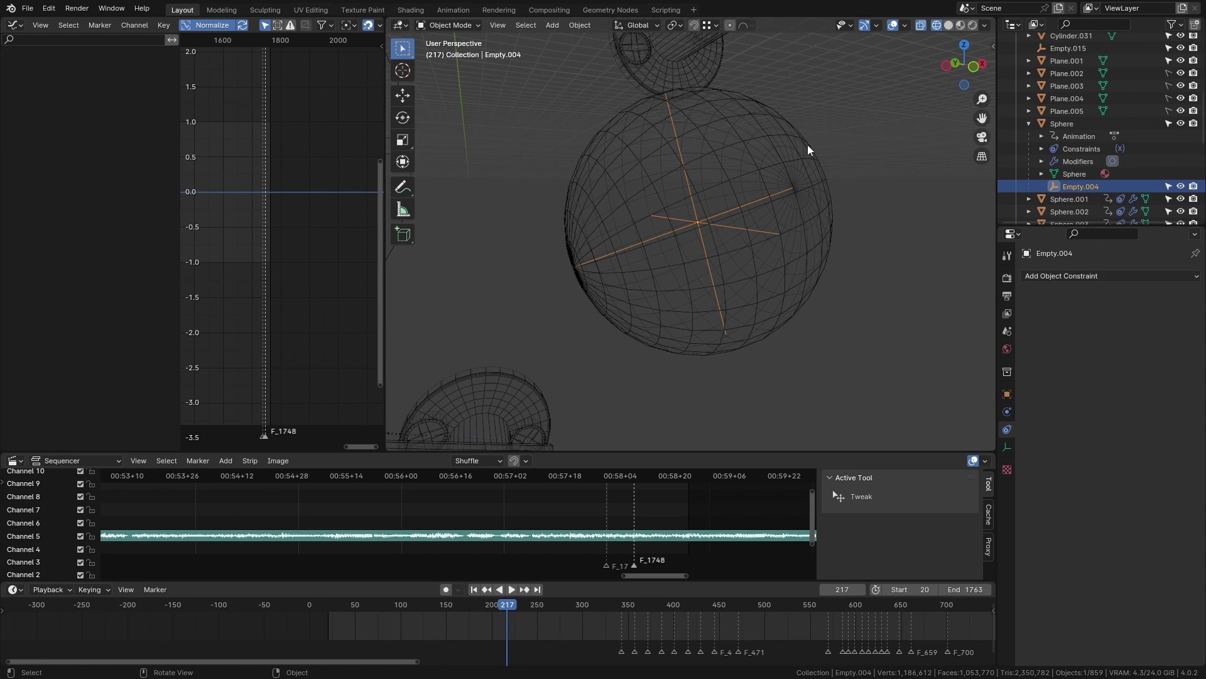
- View through the scene camera in Material Preview shading and play the animation
{"action": "key", "text": "KP_0"}
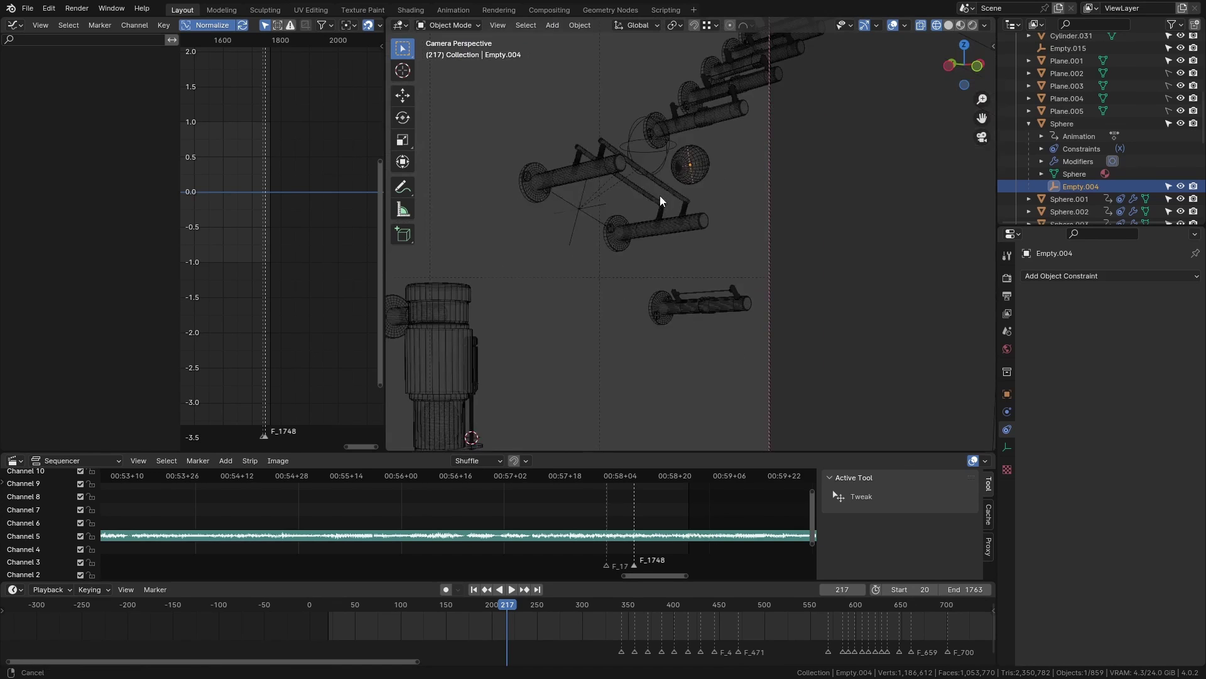
{"action": "key", "text": "z"}
{"action": "left_click", "coordinate": [699, 189]}
{"action": "key", "text": "z"}
{"action": "left_click", "coordinate": [694, 265]}
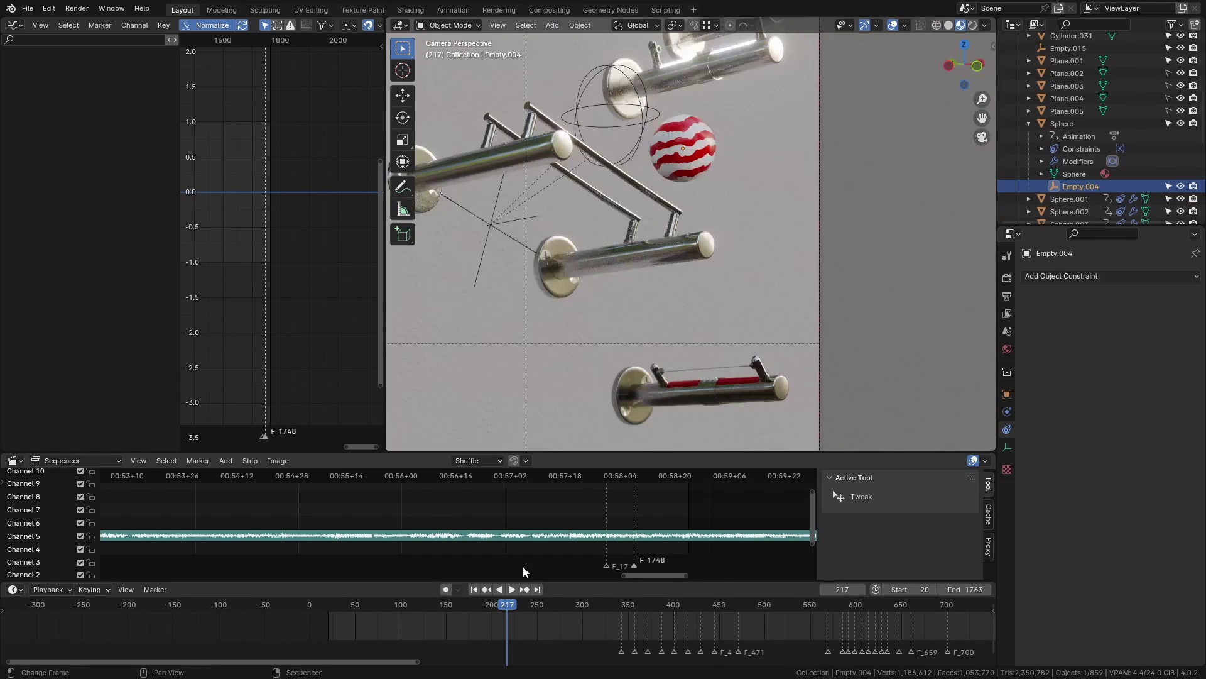
{"action": "left_click", "coordinate": [511, 589]}
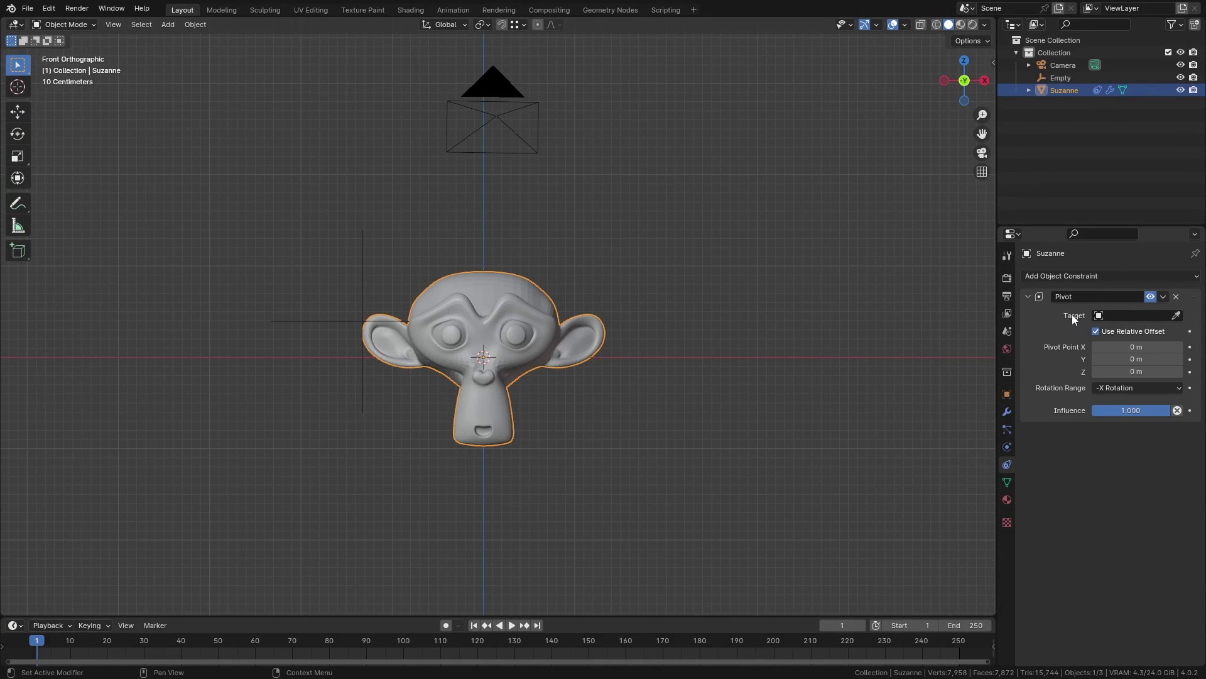
{"action": "scroll", "coordinate": [454, 317], "scroll_direction": "up", "scroll_amount": 4}
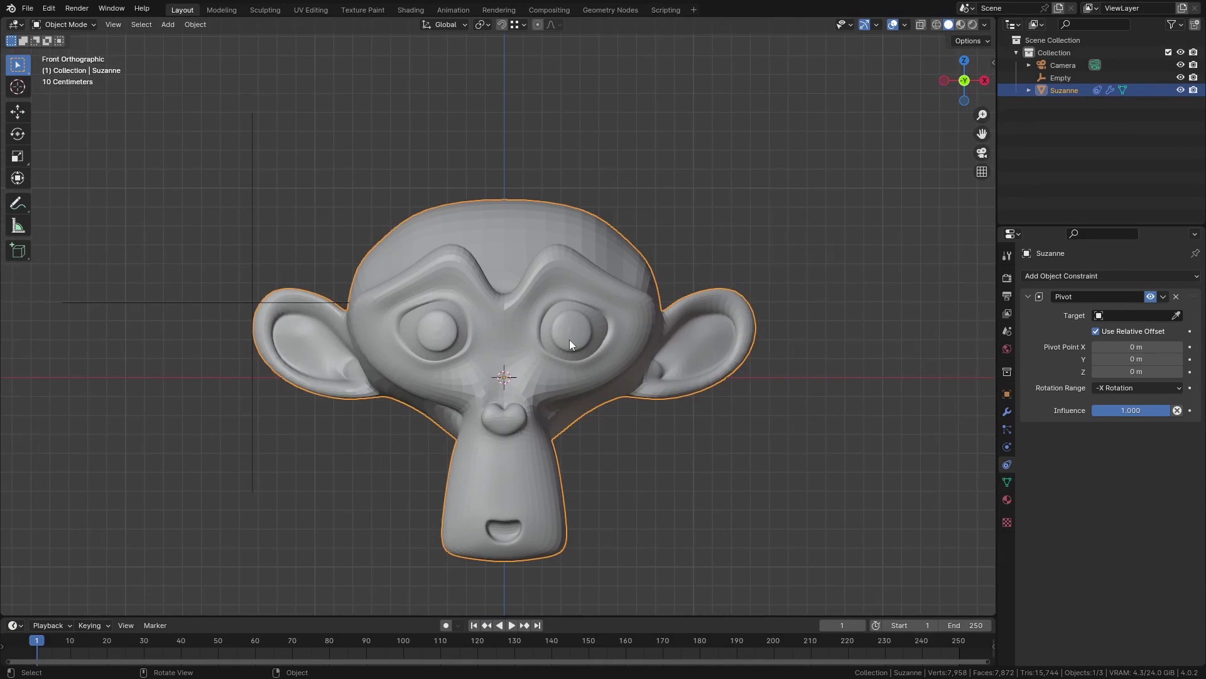
{"action": "left_click", "coordinate": [1007, 412]}
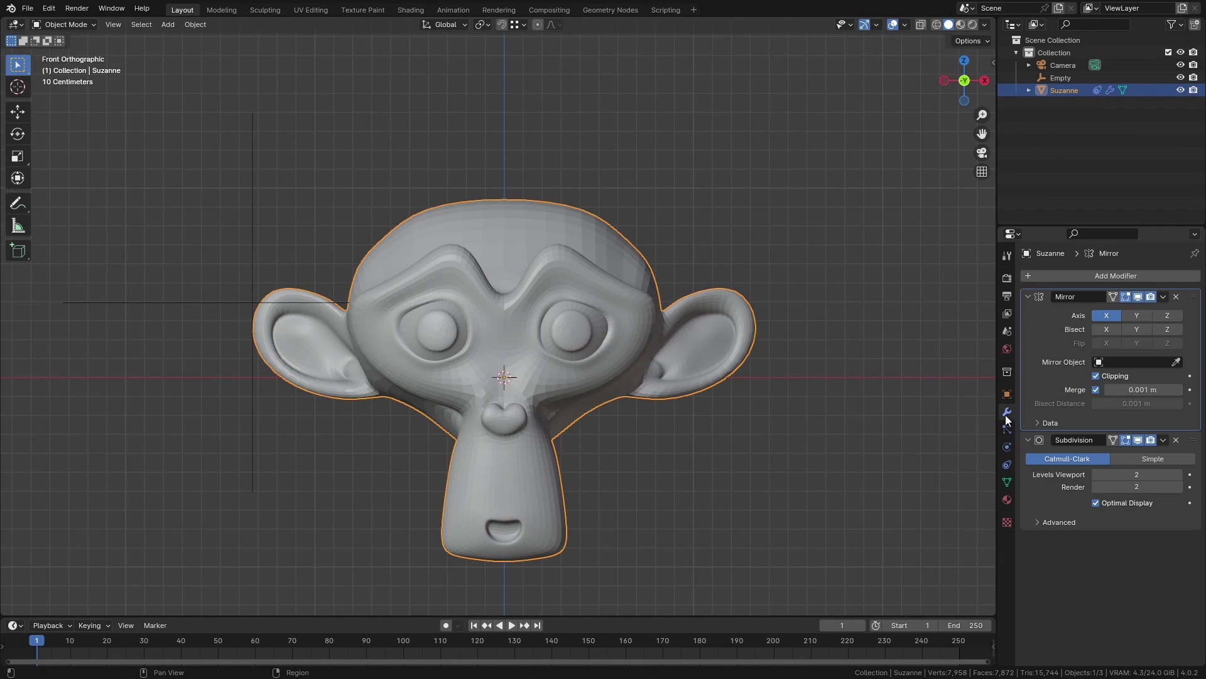
{"action": "left_click", "coordinate": [1011, 466]}
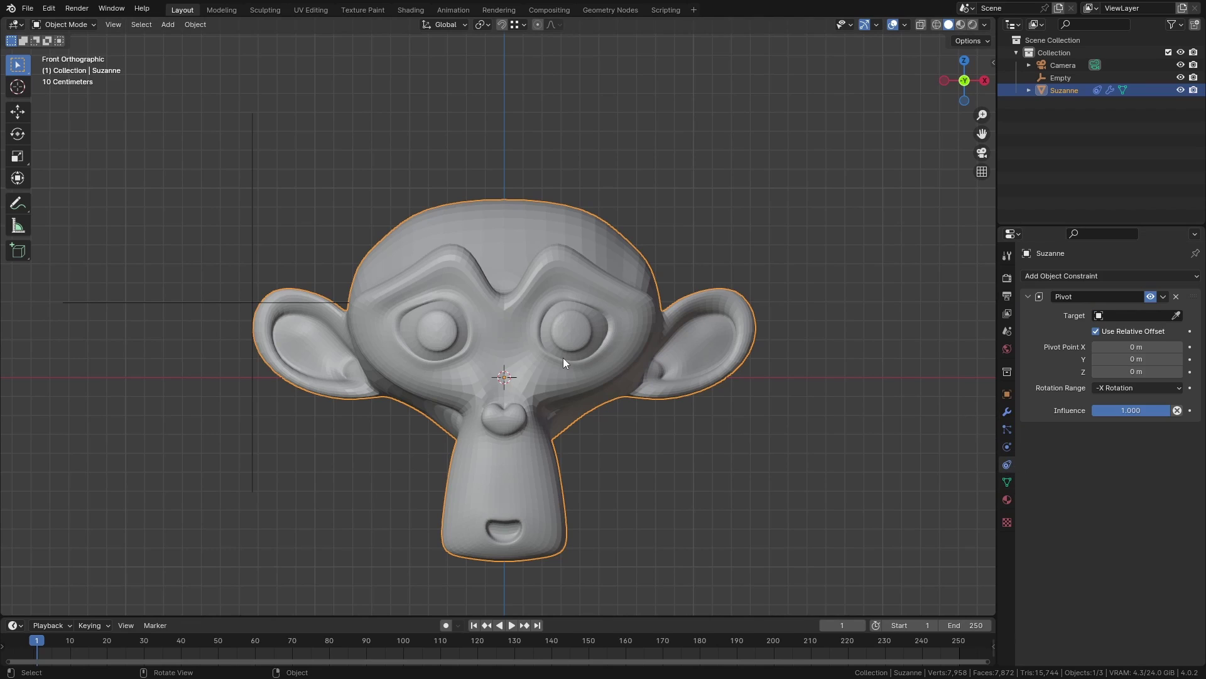
{"action": "left_click", "coordinate": [979, 39]}
{"action": "left_click", "coordinate": [995, 95]}
{"action": "key", "text": "g"}
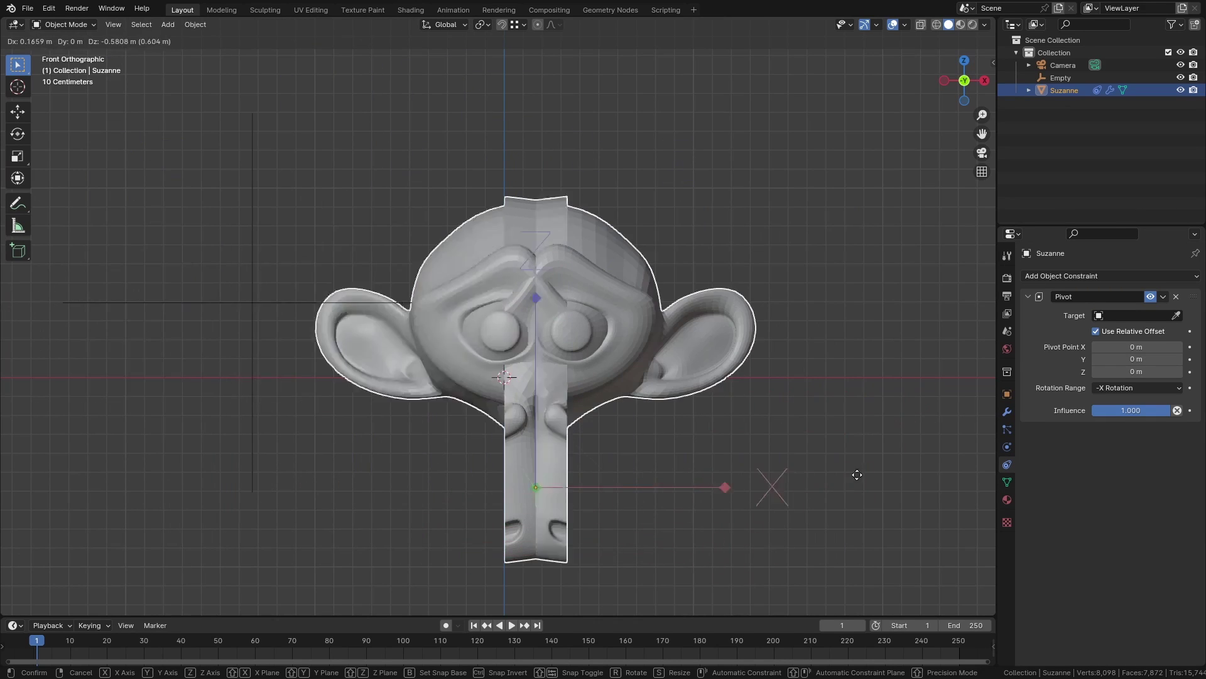
{"action": "key", "text": "Escape"}
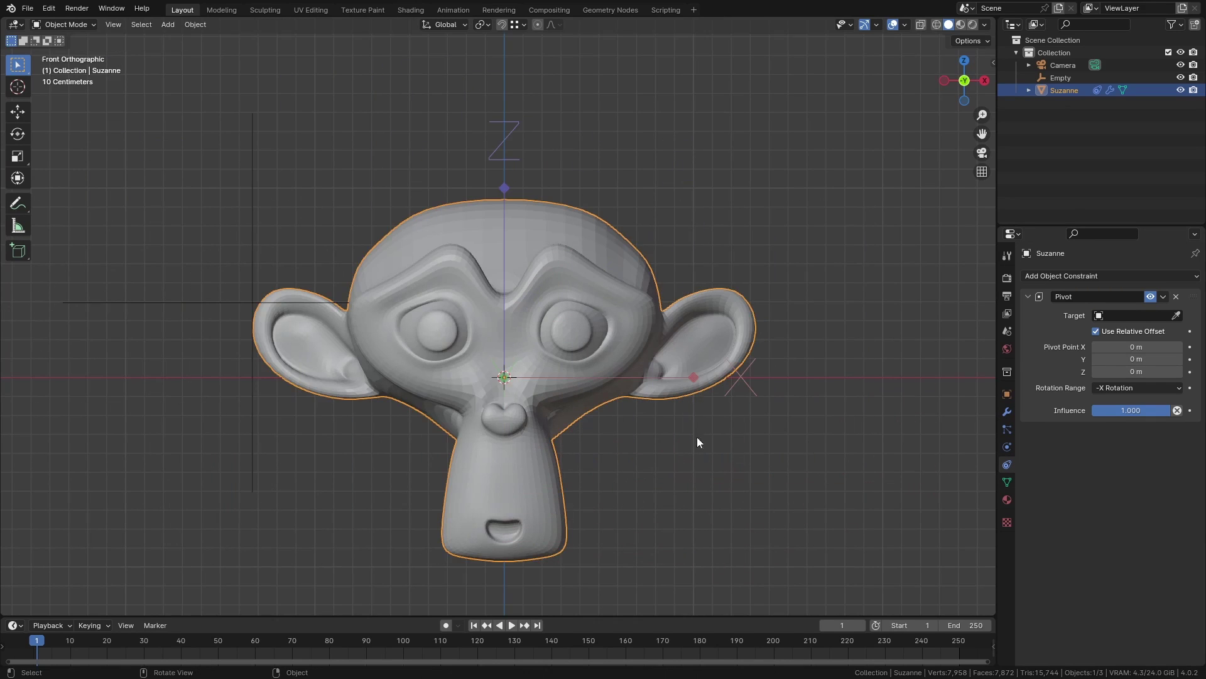
{"action": "left_click", "coordinate": [984, 40]}
{"action": "left_click", "coordinate": [980, 81]}
{"action": "scroll", "coordinate": [531, 333], "scroll_direction": "down", "scroll_amount": 2}
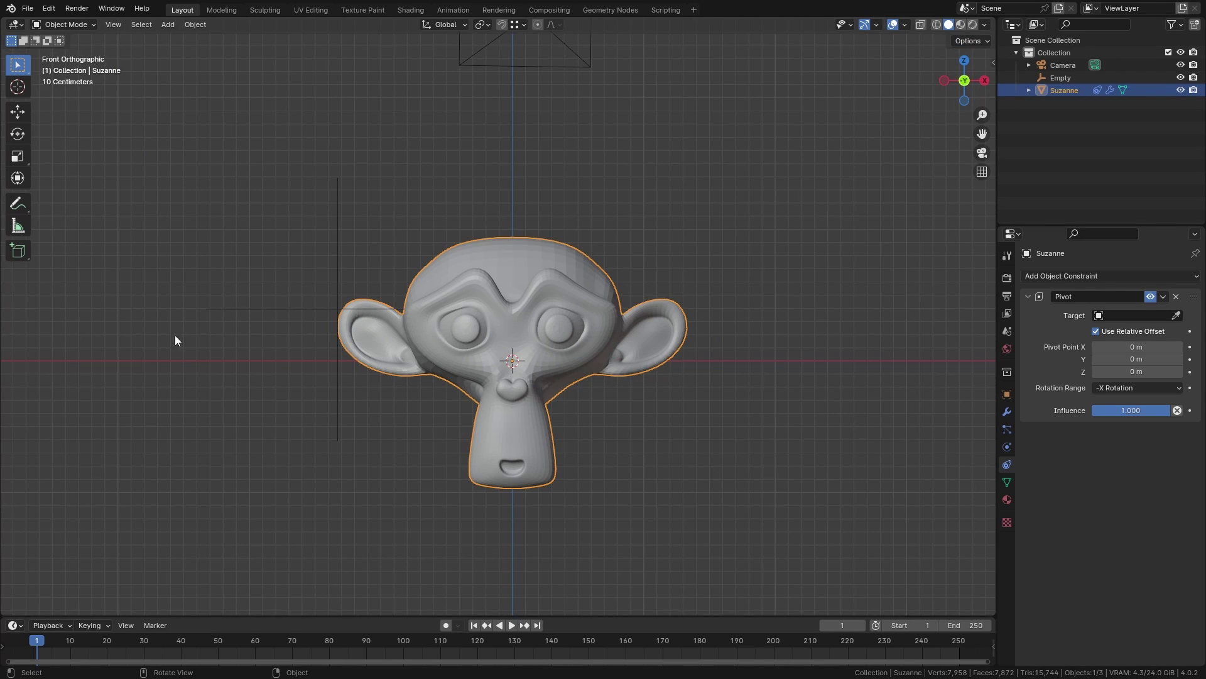
- Pick the Empty as the Pivot target with the eyedropper and test-rotate Suzanne
{"action": "left_click", "coordinate": [1176, 314]}
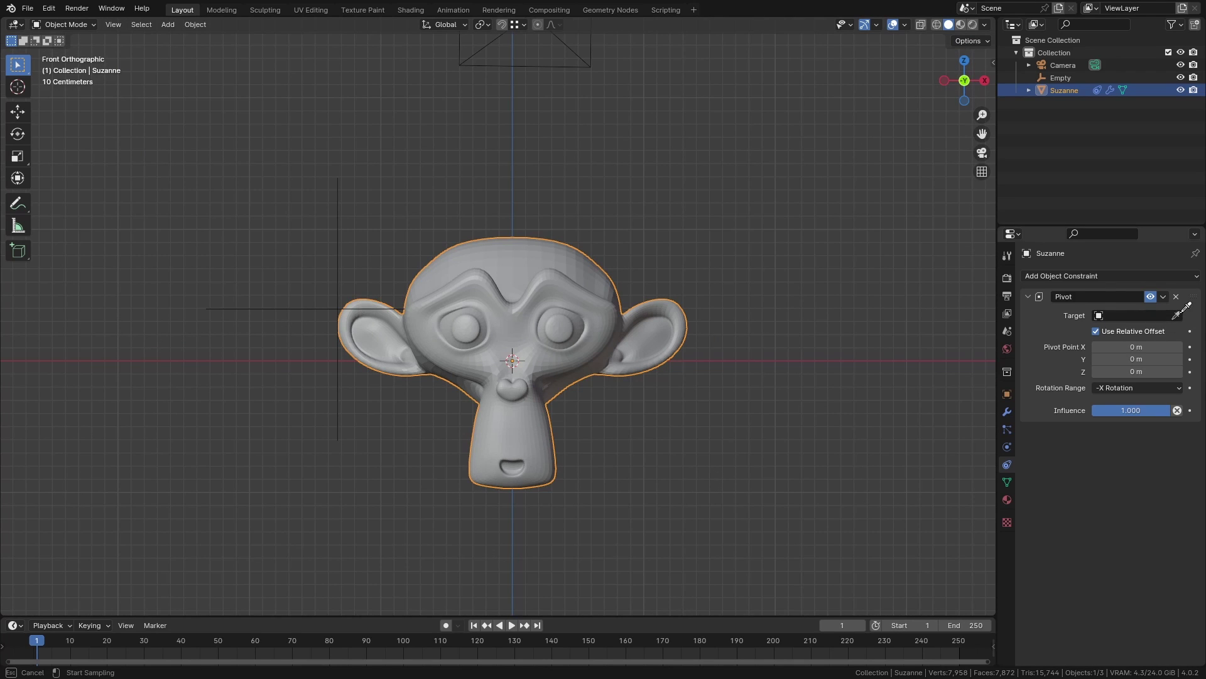
{"action": "left_click", "coordinate": [273, 309]}
{"action": "scroll", "coordinate": [272, 315], "scroll_direction": "down", "scroll_amount": 2}
{"action": "middle_click_drag", "start_coordinate": [429, 402], "coordinate": [479, 383], "text": "shift"}
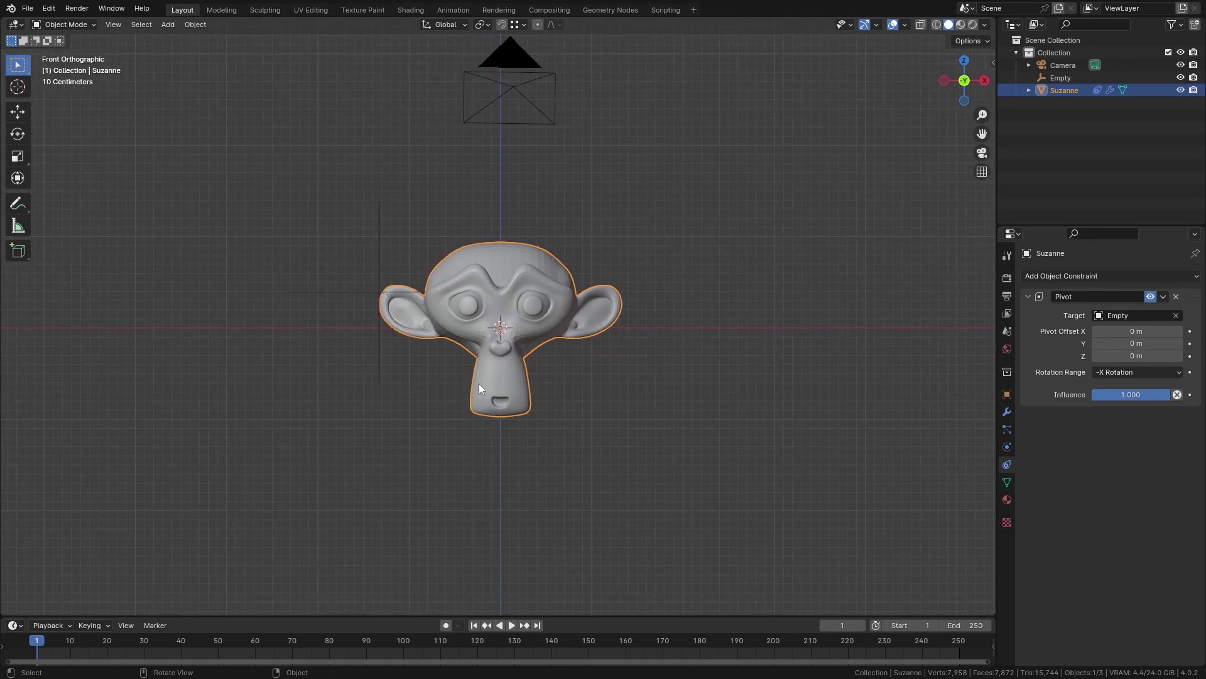
{"action": "key", "text": "r"}
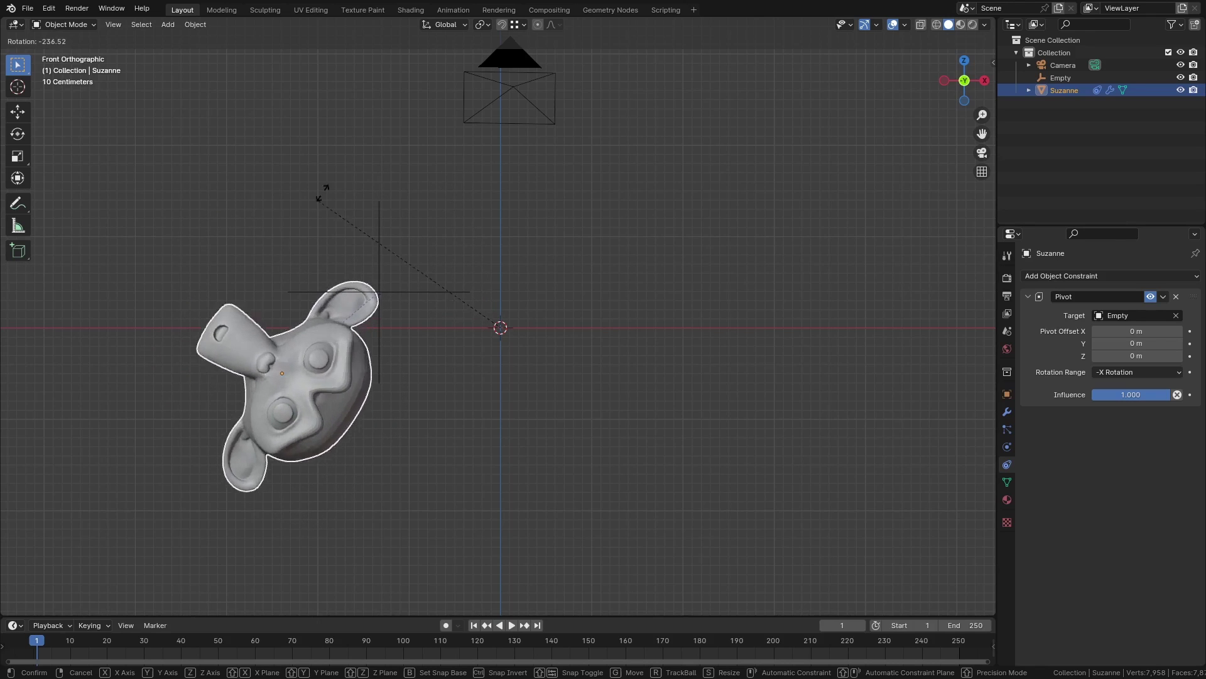
{"action": "right_click", "coordinate": [408, 165]}
- Drop the Pivot Influence to 0, test-rotate Suzanne, then restore Influence to 1.000
{"action": "scroll", "coordinate": [453, 292], "scroll_direction": "up", "scroll_amount": 2}
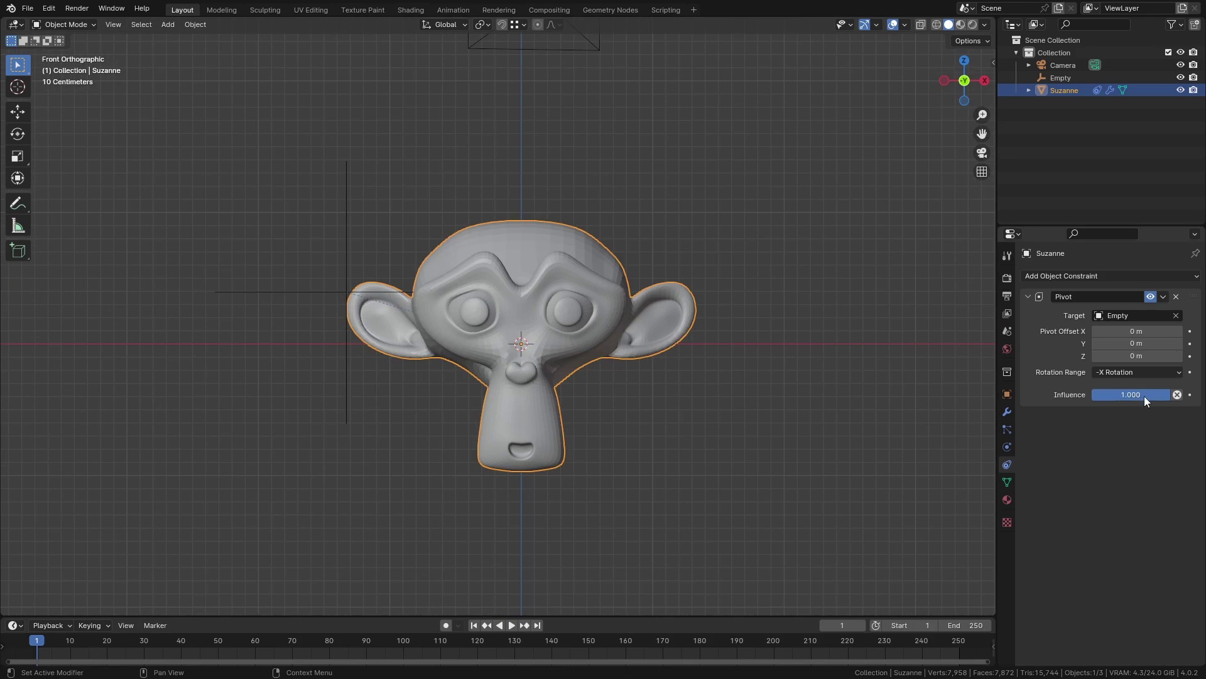
{"action": "left_click_drag", "start_coordinate": [1144, 396], "coordinate": [1097, 397]}
{"action": "key", "text": "r"}
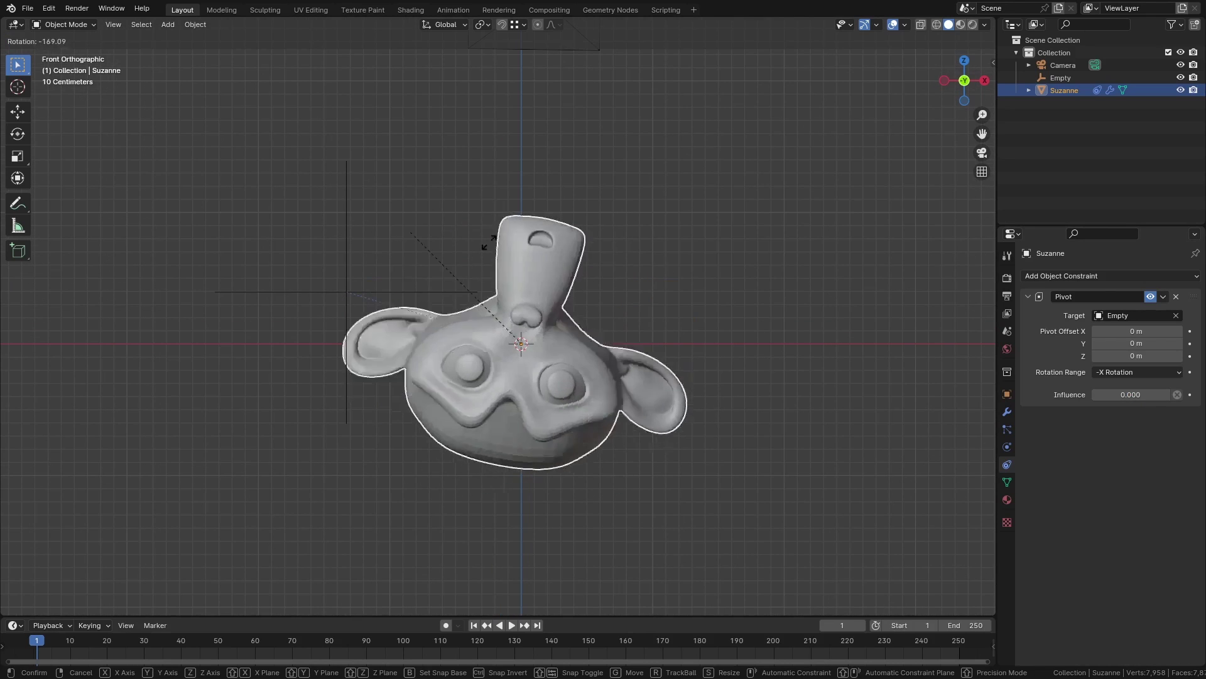
{"action": "right_click", "coordinate": [345, 476]}
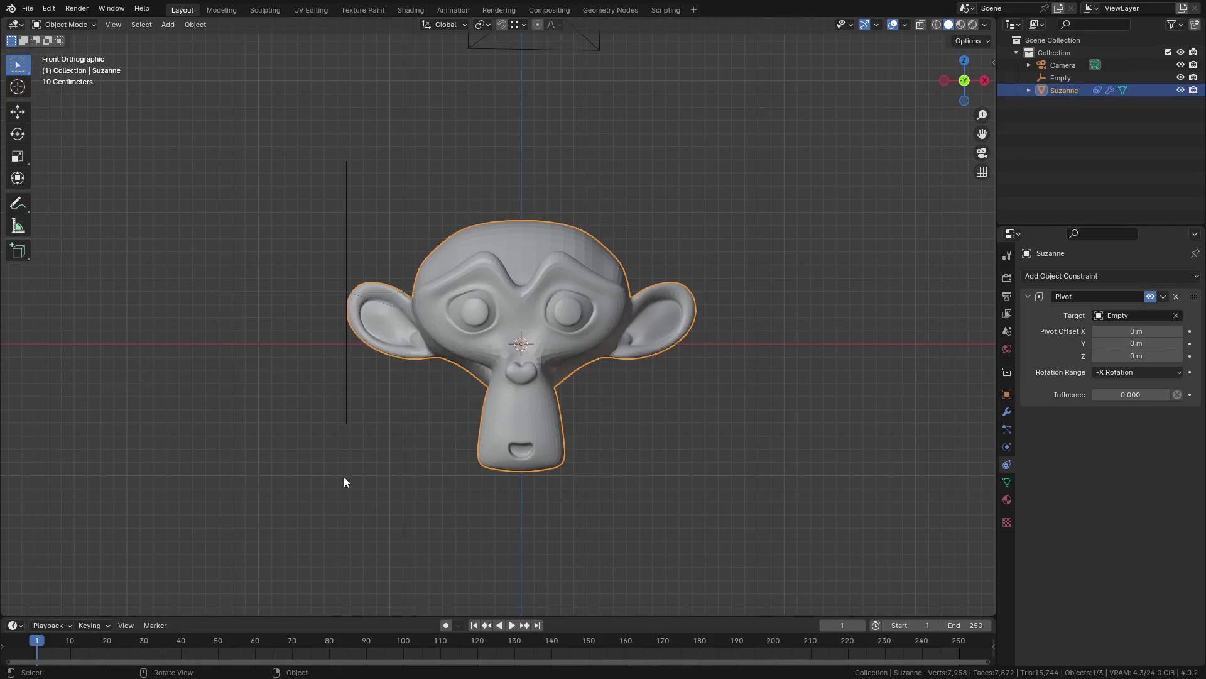
{"action": "left_click_drag", "start_coordinate": [1096, 396], "coordinate": [1175, 396]}
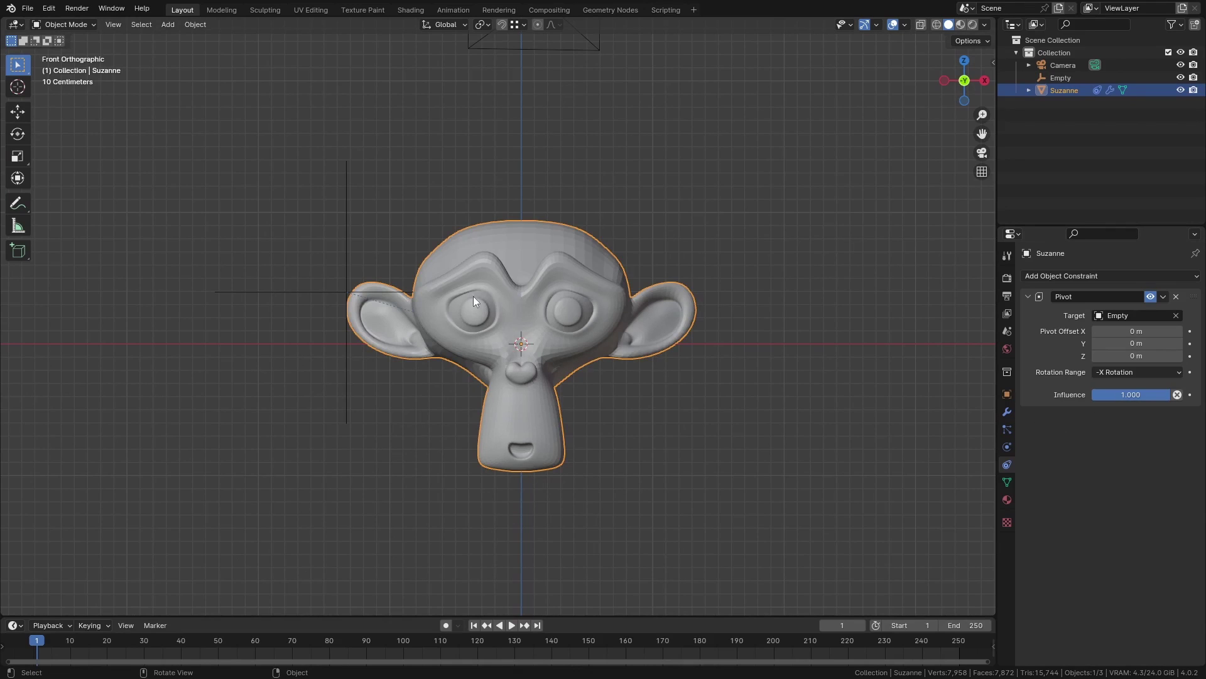